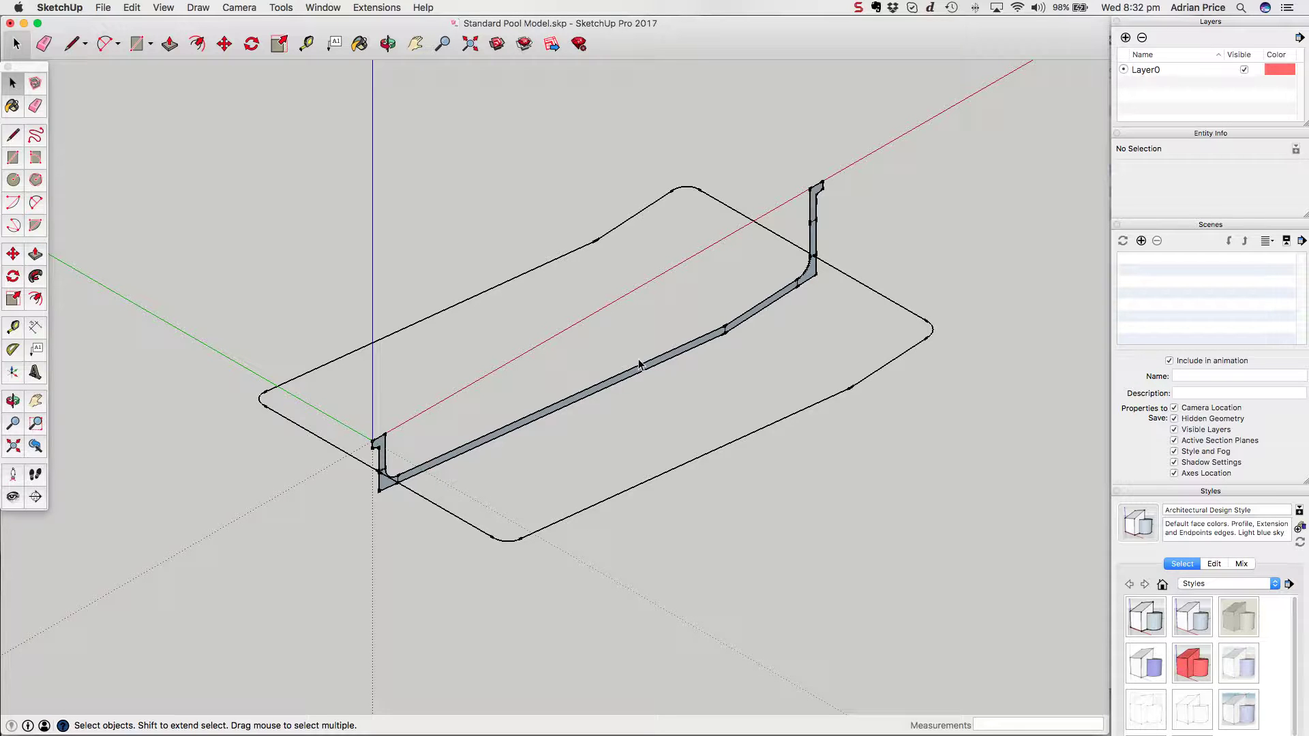
pyautogui.scroll(-1, 702, 390)
pyautogui.scroll(5, 702, 390)
pyautogui.scroll(-5, 702, 390)
pyautogui.moveTo(702, 391); pyautogui.dragTo(600, 465, button='middle')
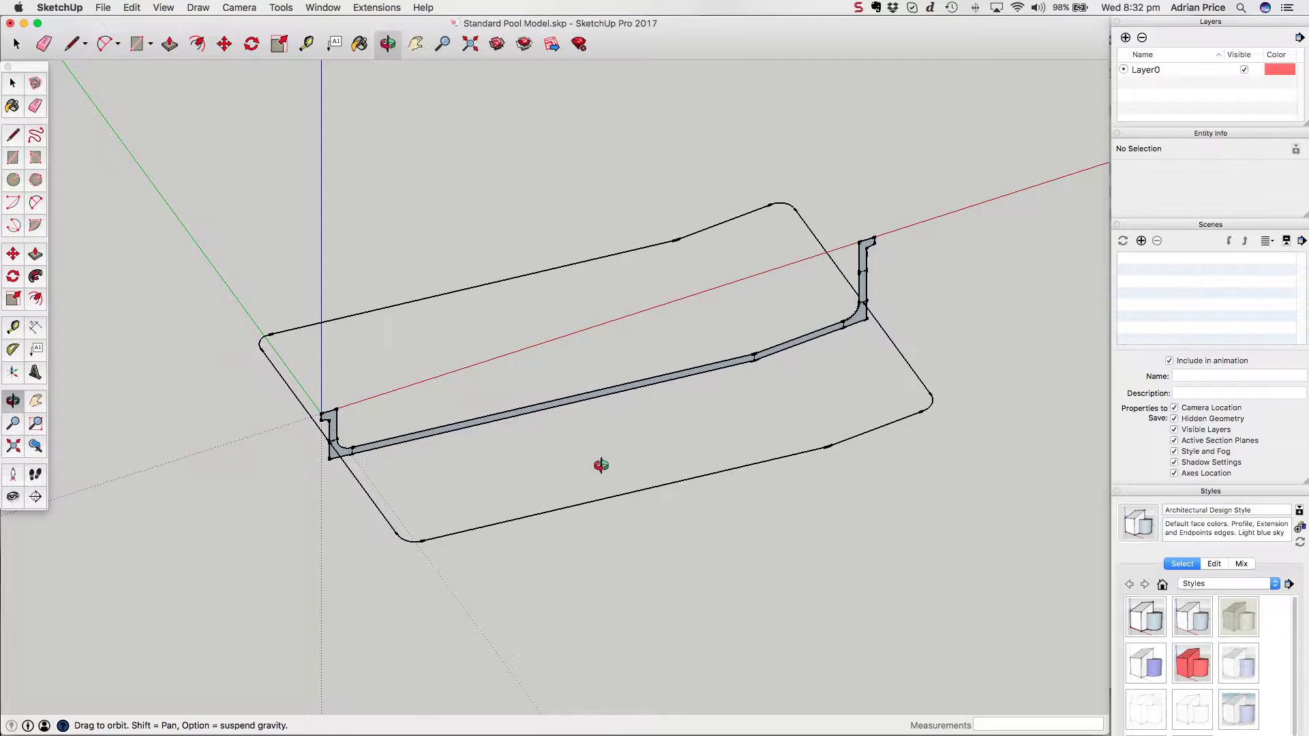
pyautogui.scroll(2, 601, 465)
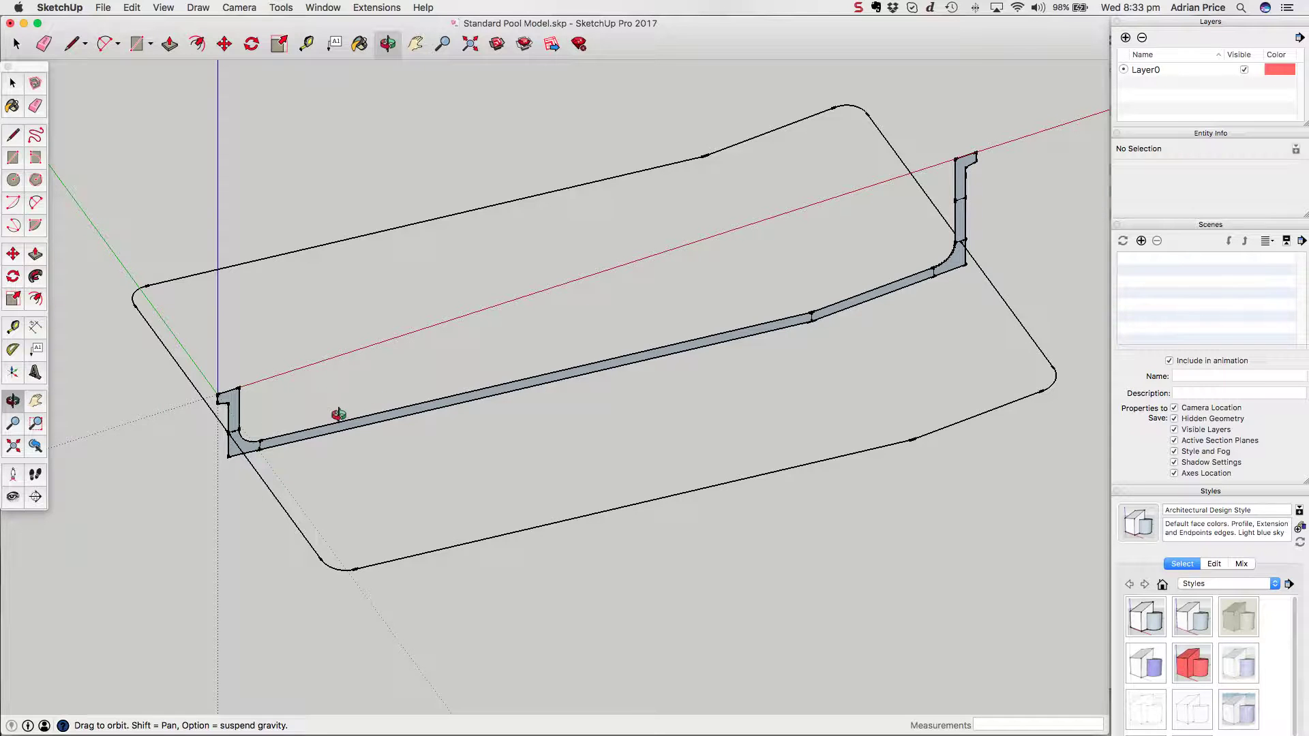
# Measure the wall thickness at the shallow end of the pool's cross-section profile
pyautogui.scroll(10, 201, 442)
pyautogui.press('t')
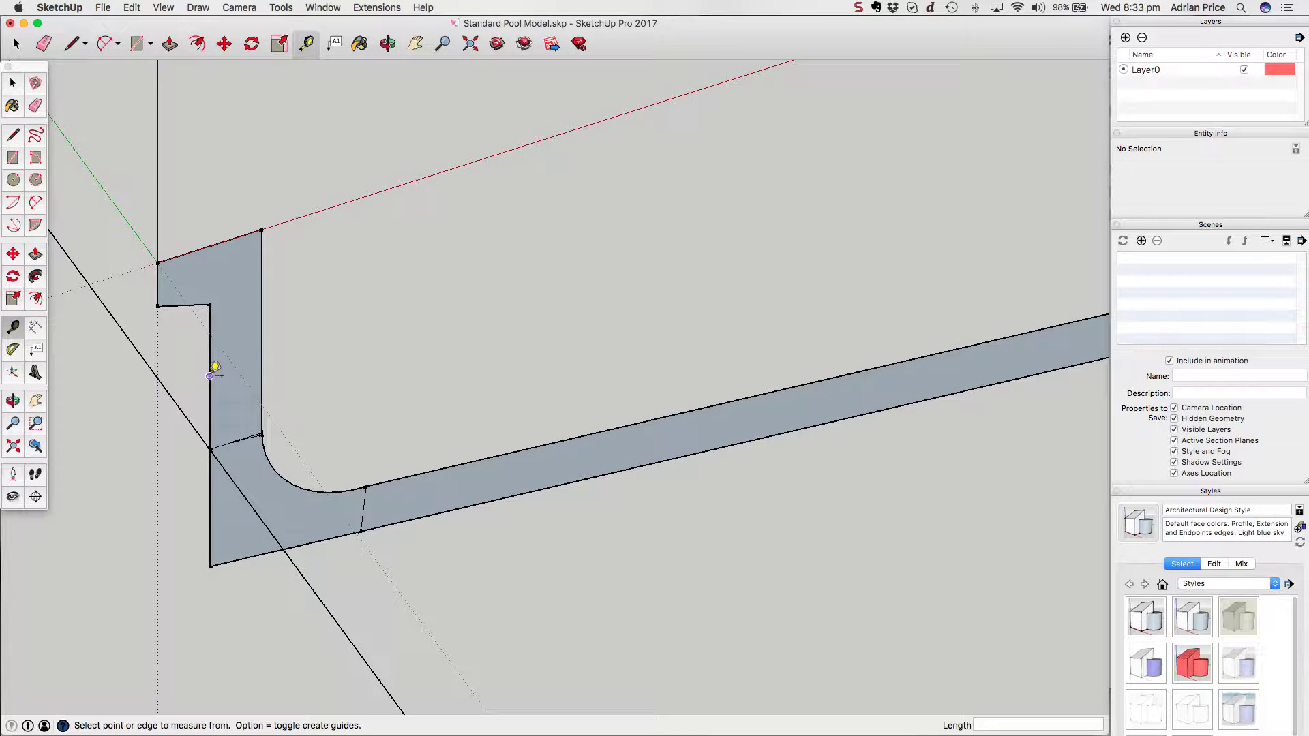
pyautogui.scroll(-2, 247, 317)
pyautogui.scroll(-5, 247, 317)
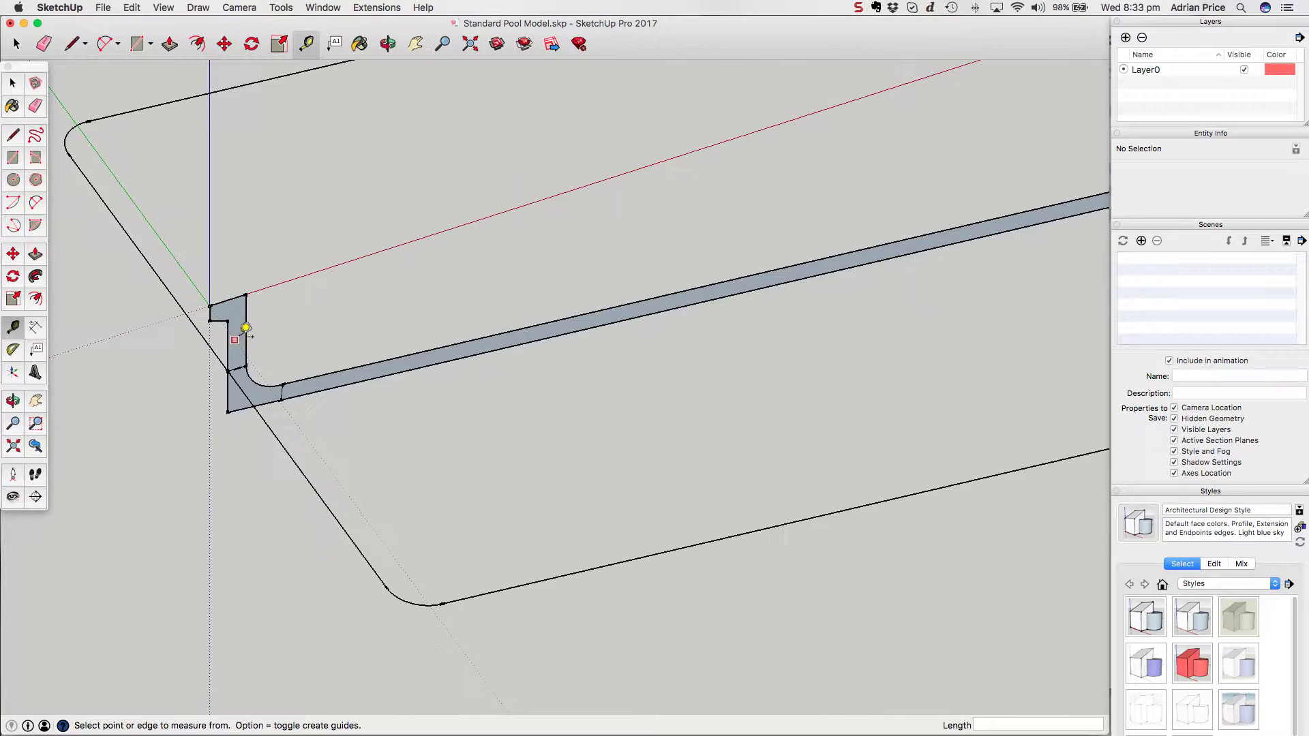
pyautogui.scroll(6, 240, 304)
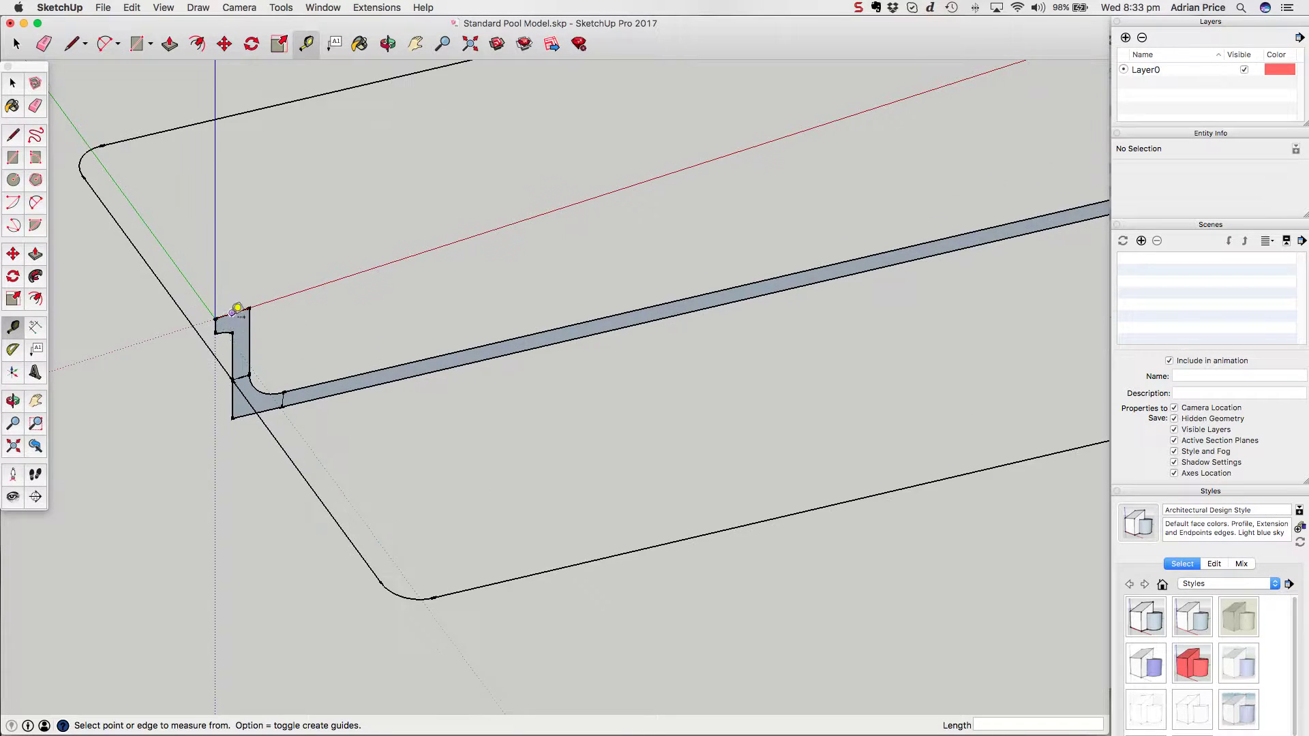
pyautogui.click(231, 358)
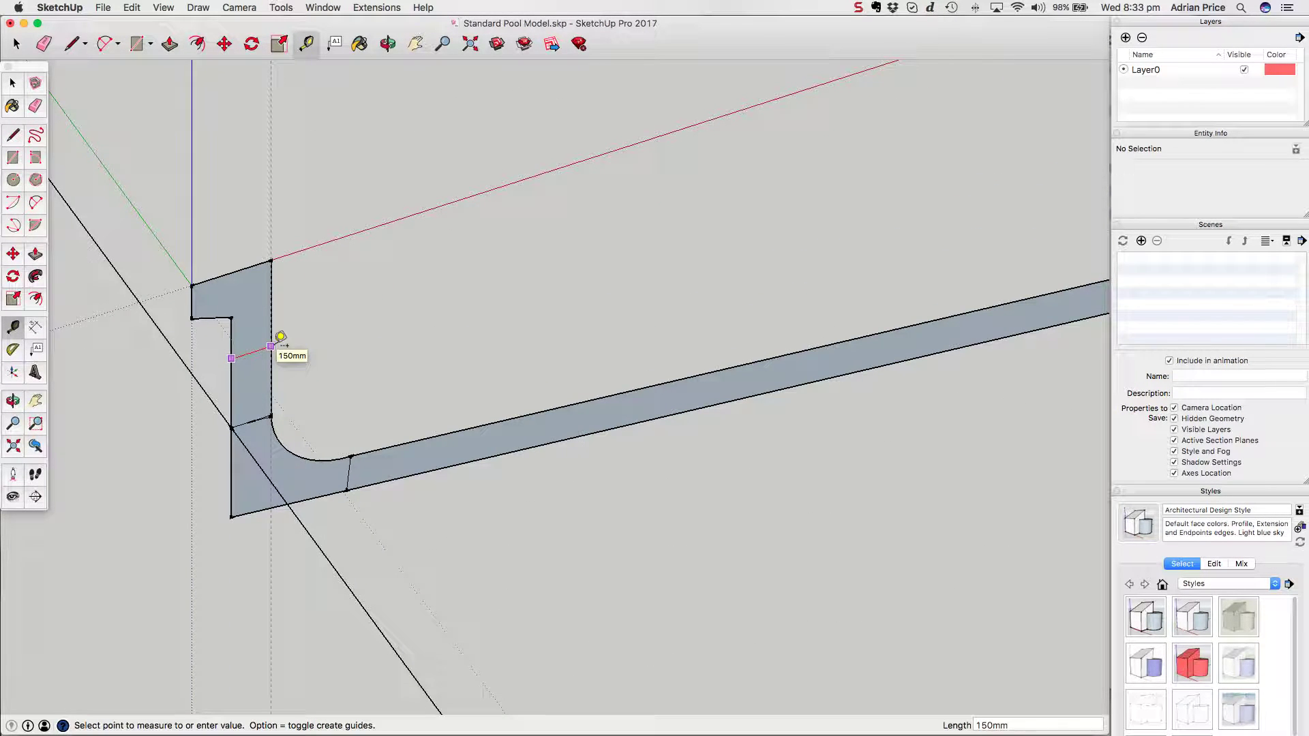
pyautogui.click(231, 326)
pyautogui.scroll(2, 235, 327)
pyautogui.scroll(3, 238, 321)
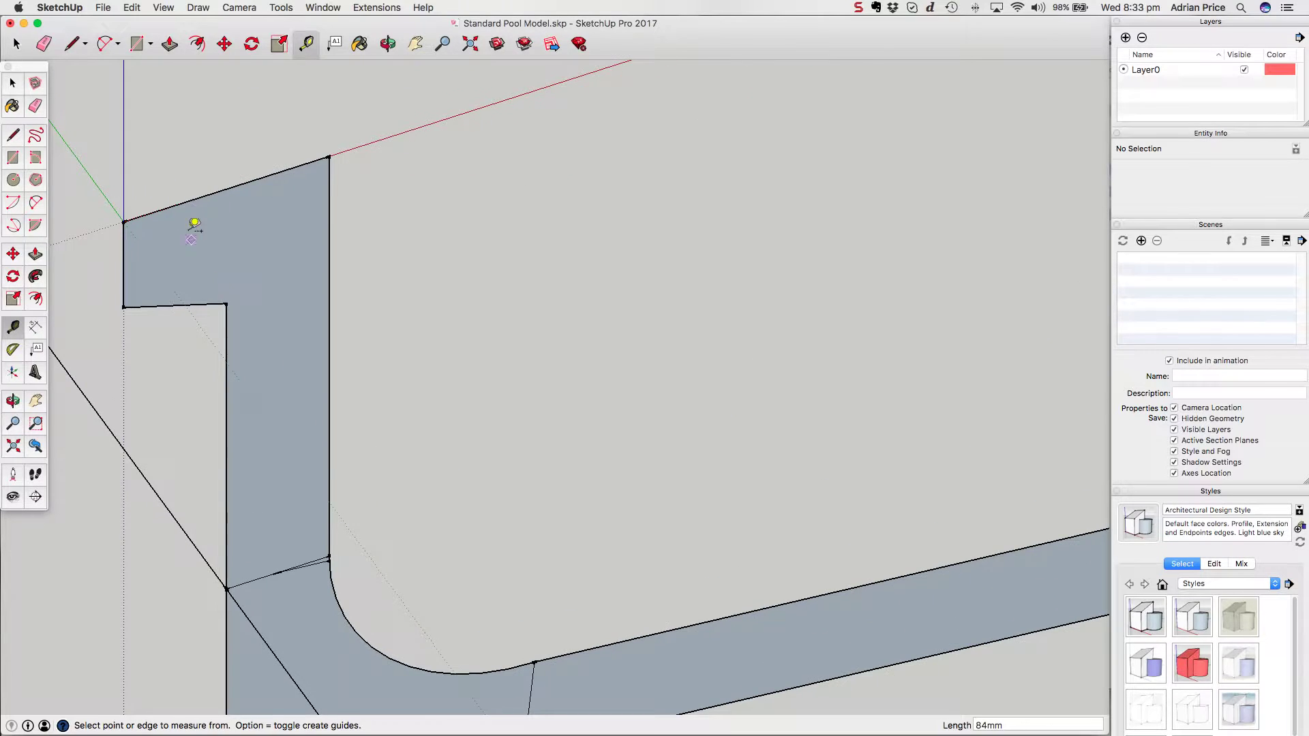
# Measure the horizontal extent of the rounded inner corner where the deep-end wall meets the floor
pyautogui.scroll(-2, 216, 235)
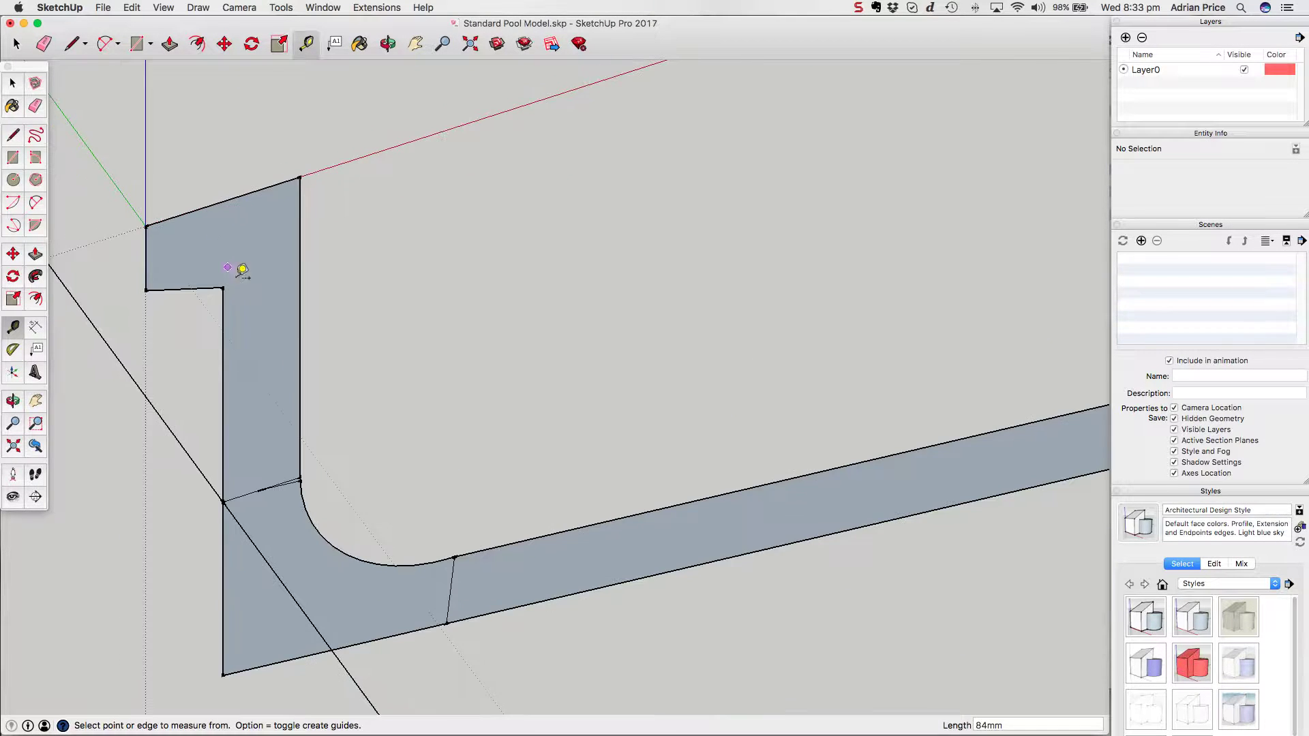
pyautogui.scroll(-8, 316, 526)
pyautogui.scroll(-2, 877, 365)
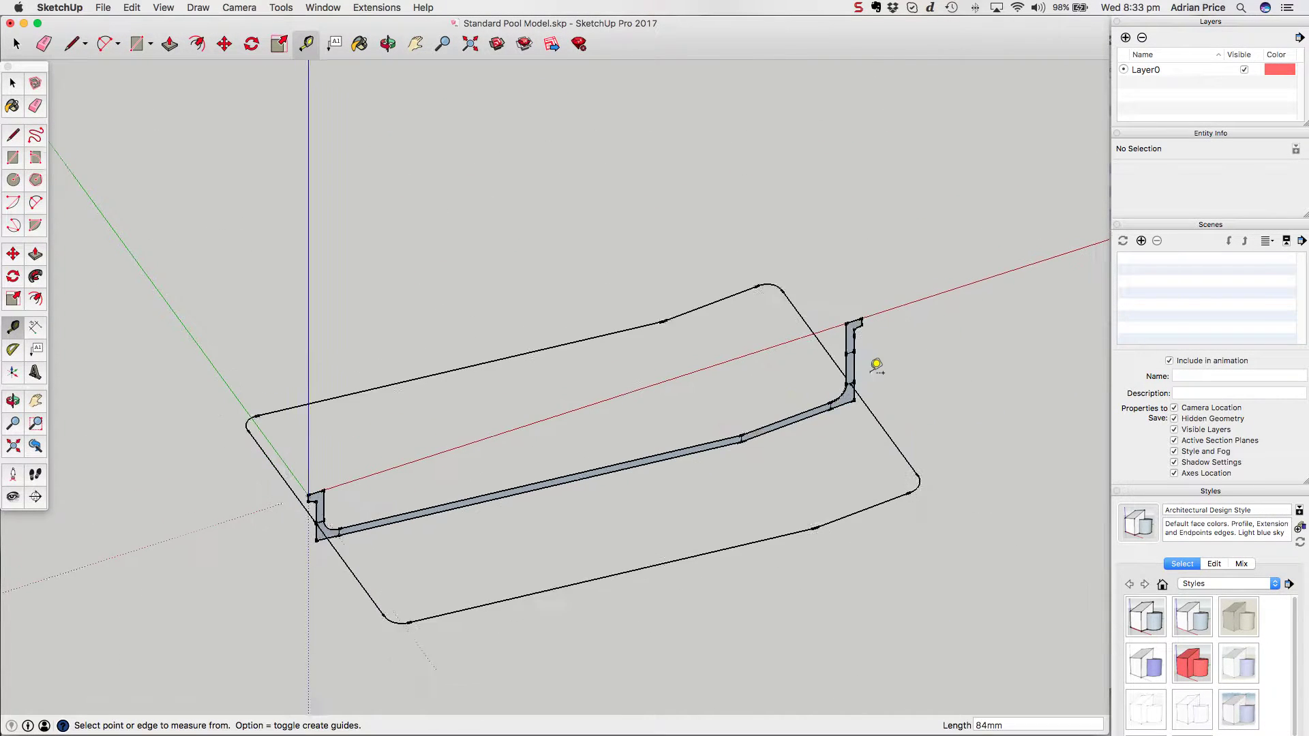
pyautogui.scroll(10, 827, 383)
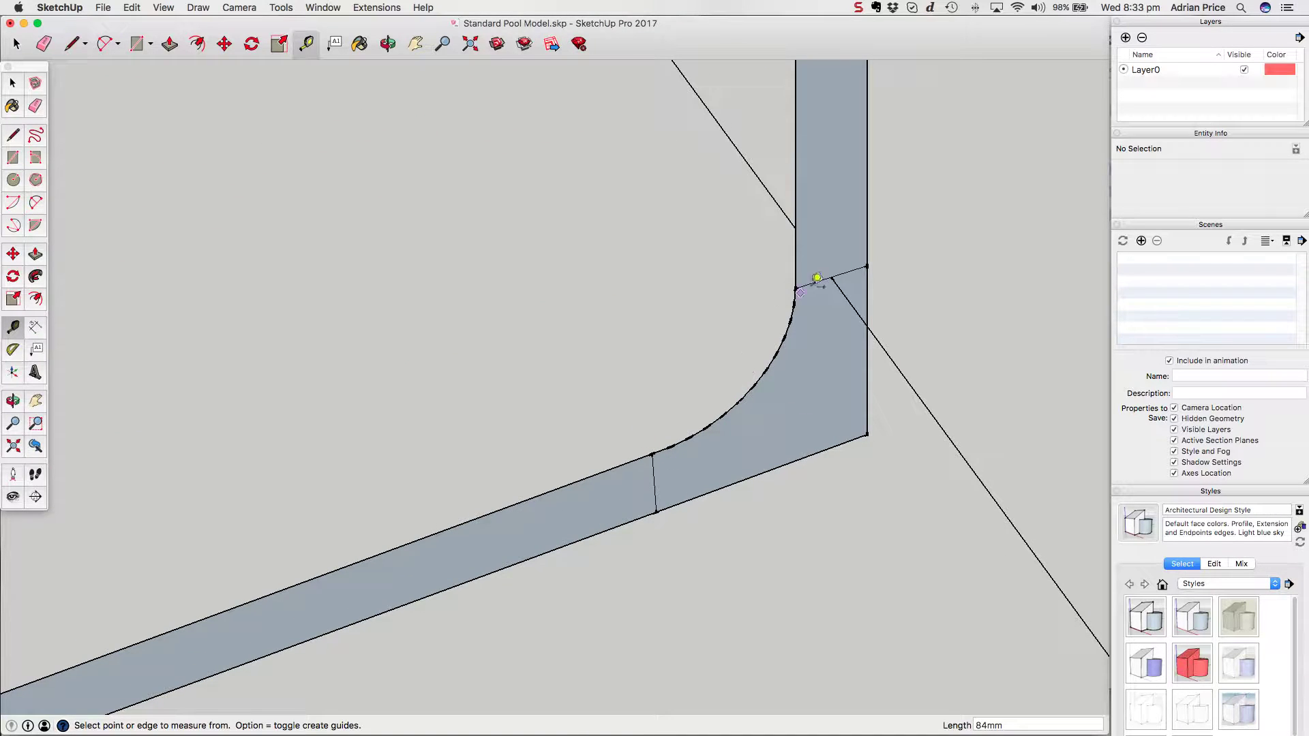
pyautogui.click(795, 289)
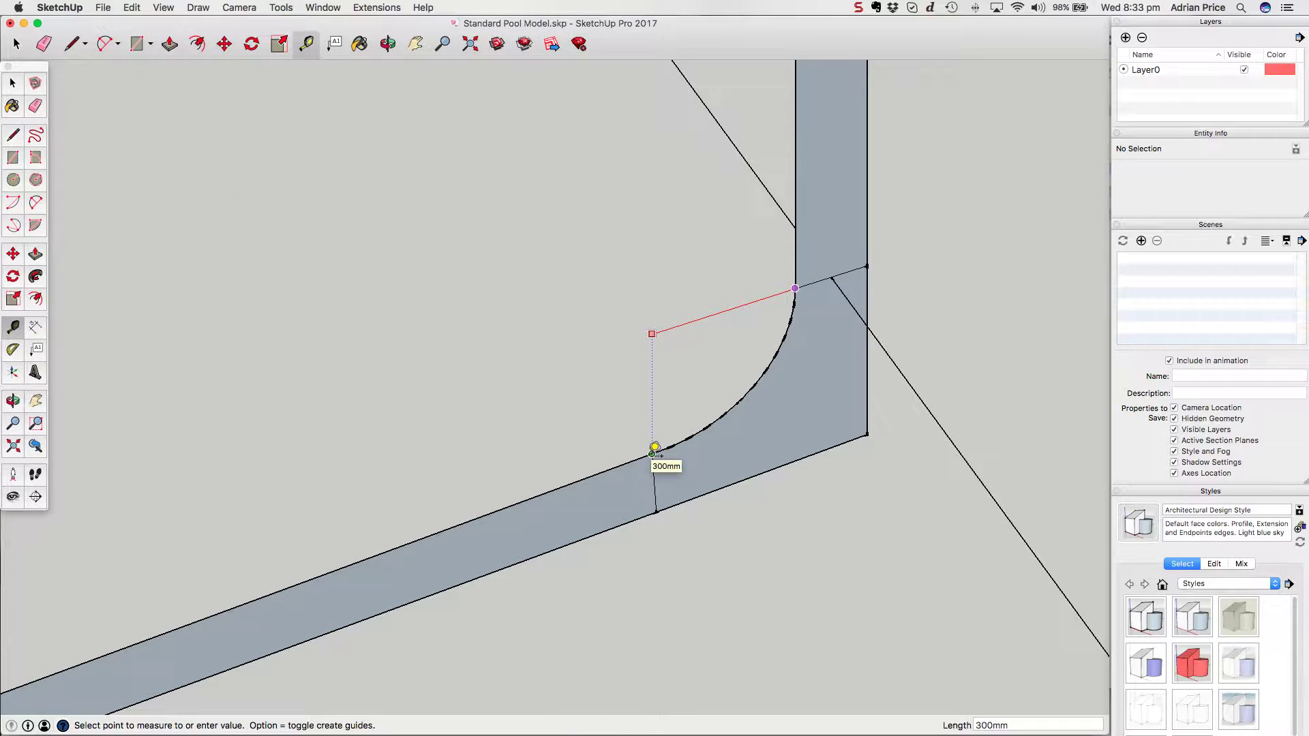
pyautogui.press('space')
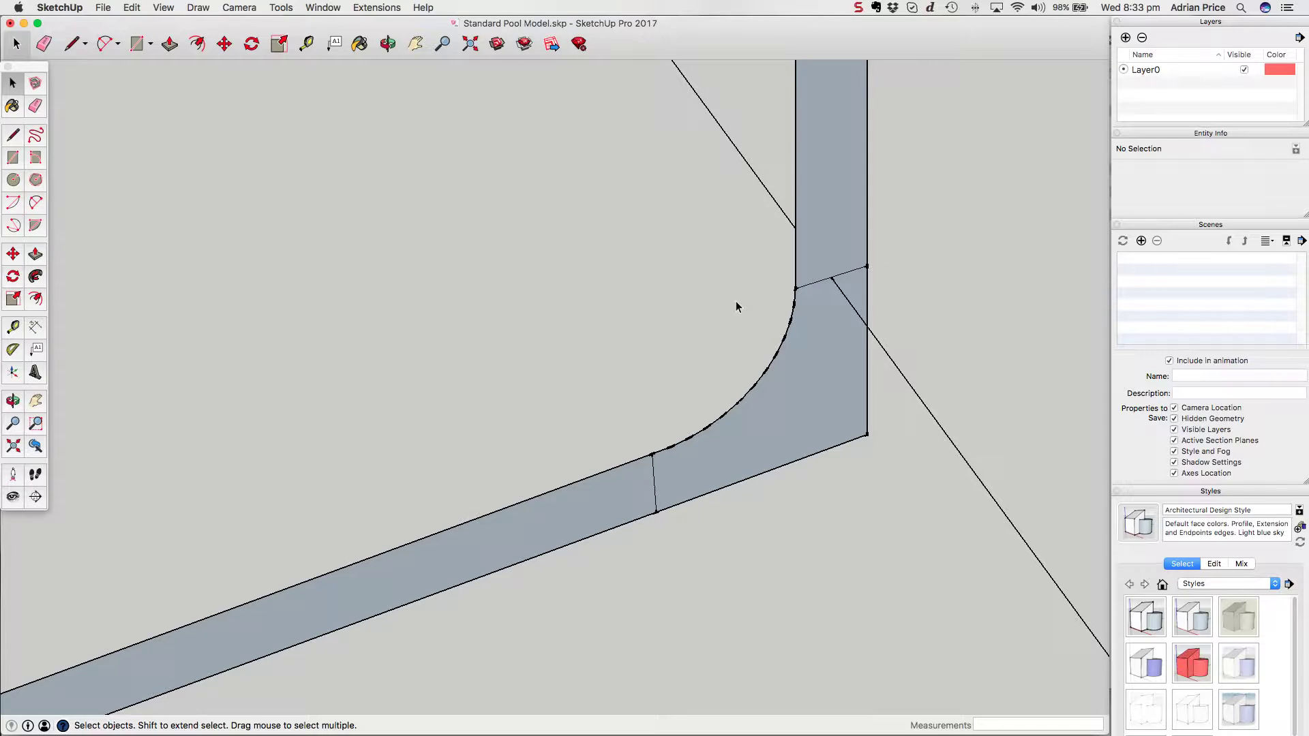
# Inspect the cross-section profile and the pool plan outline by selecting each group in turn, and clear the selection
pyautogui.scroll(-10, 838, 375)
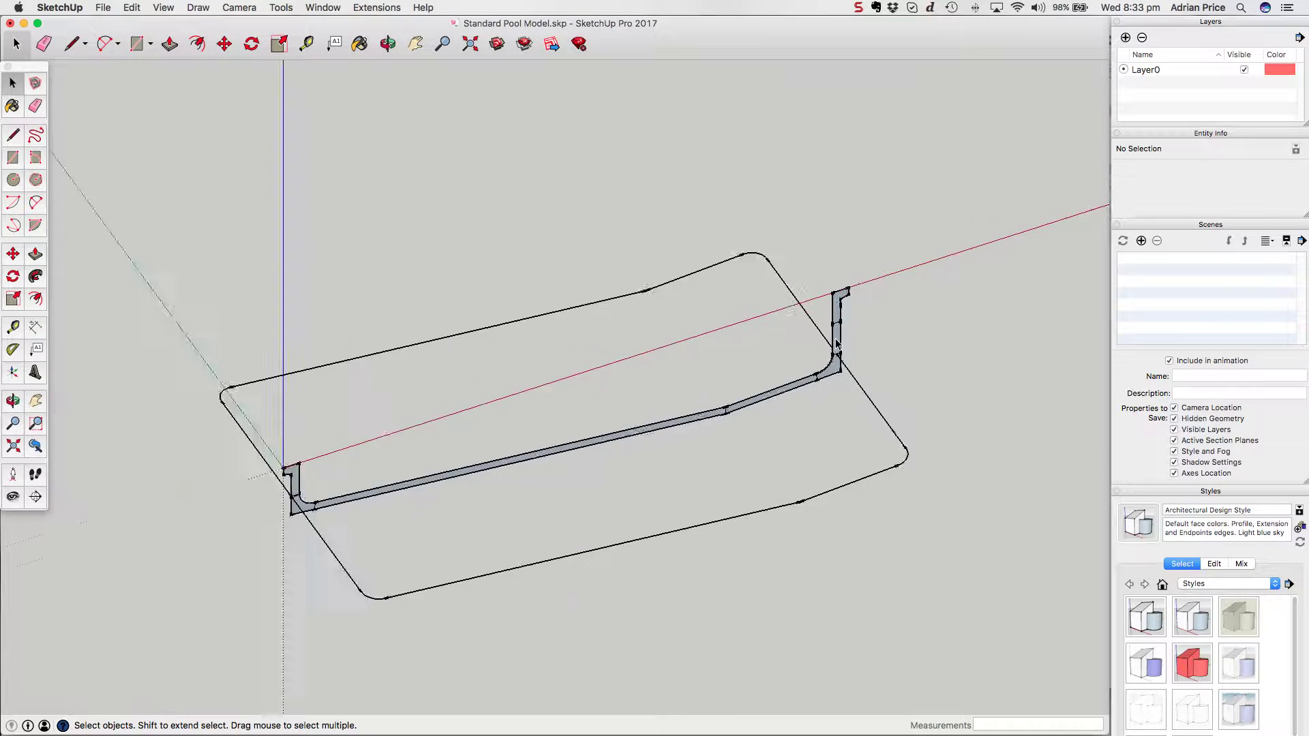
pyautogui.scroll(3, 579, 431)
pyautogui.scroll(10, 416, 579)
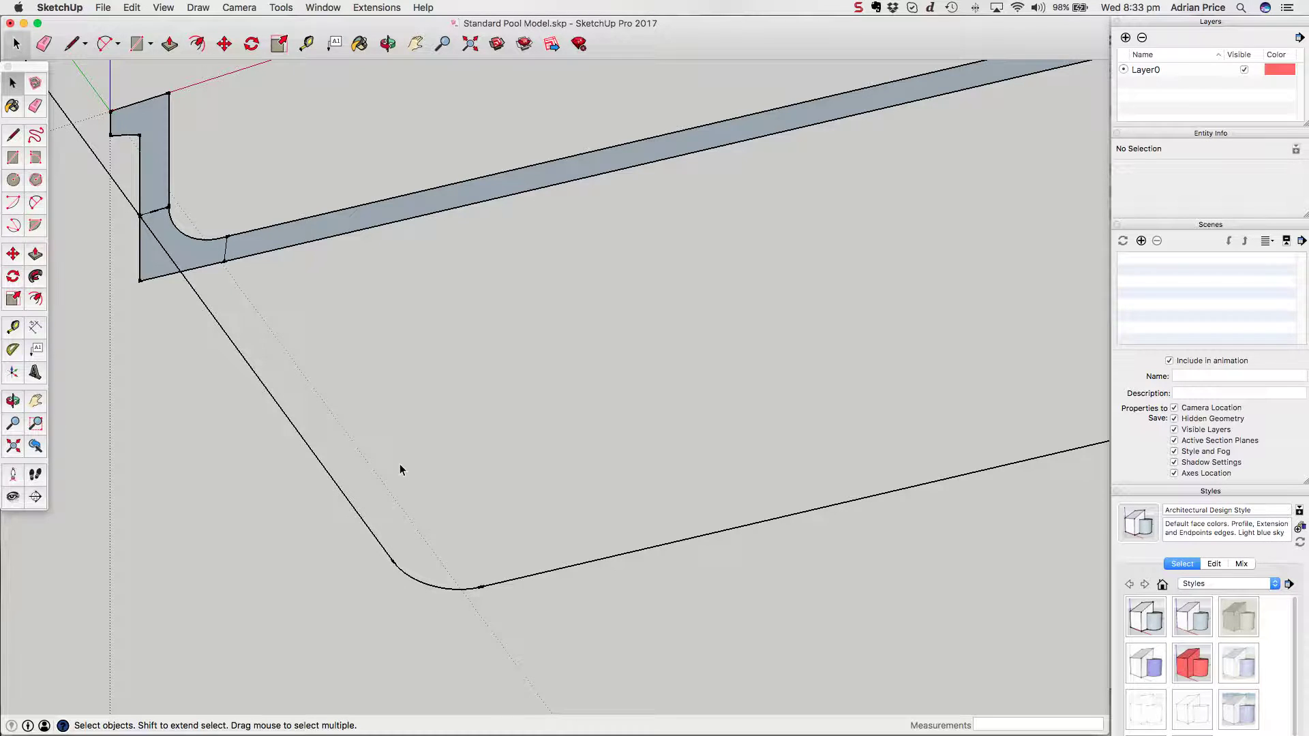
pyautogui.scroll(-5, 400, 463)
pyautogui.moveTo(400, 464); pyautogui.dragTo(288, 402, button='middle')
pyautogui.scroll(3, 475, 186)
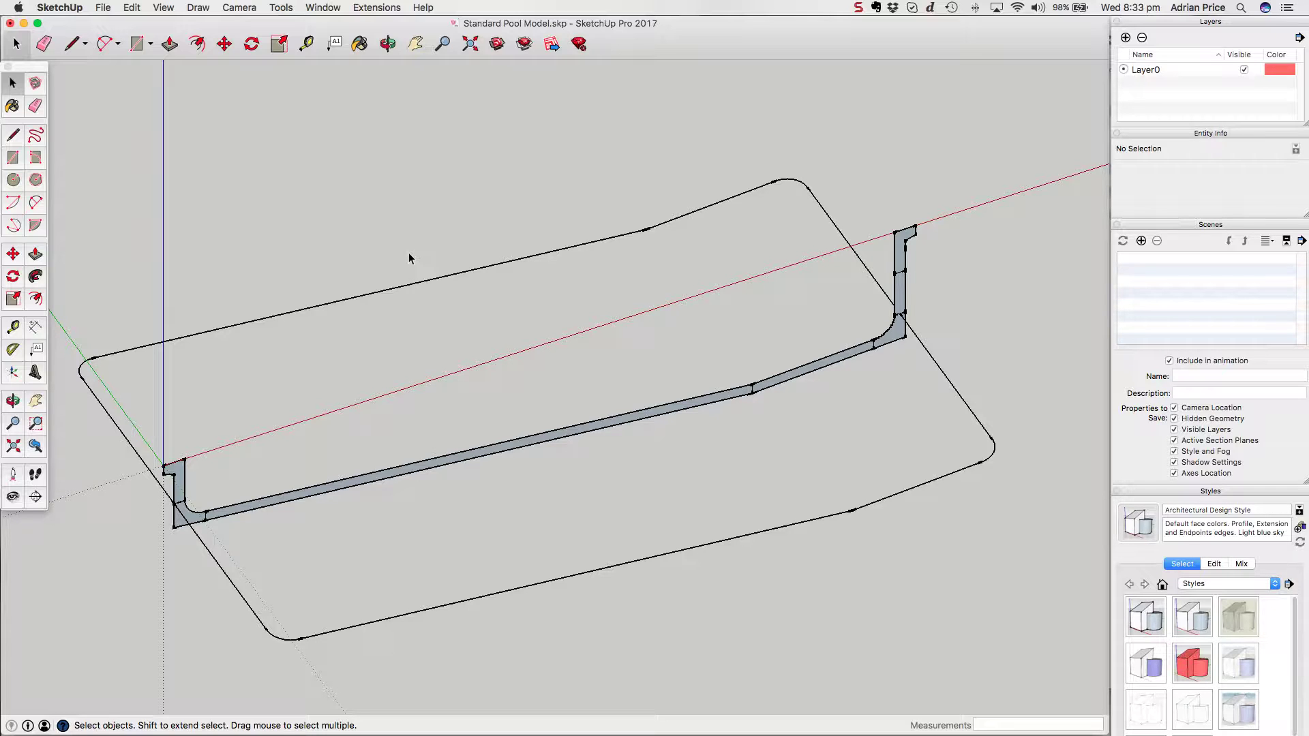
pyautogui.click(587, 437)
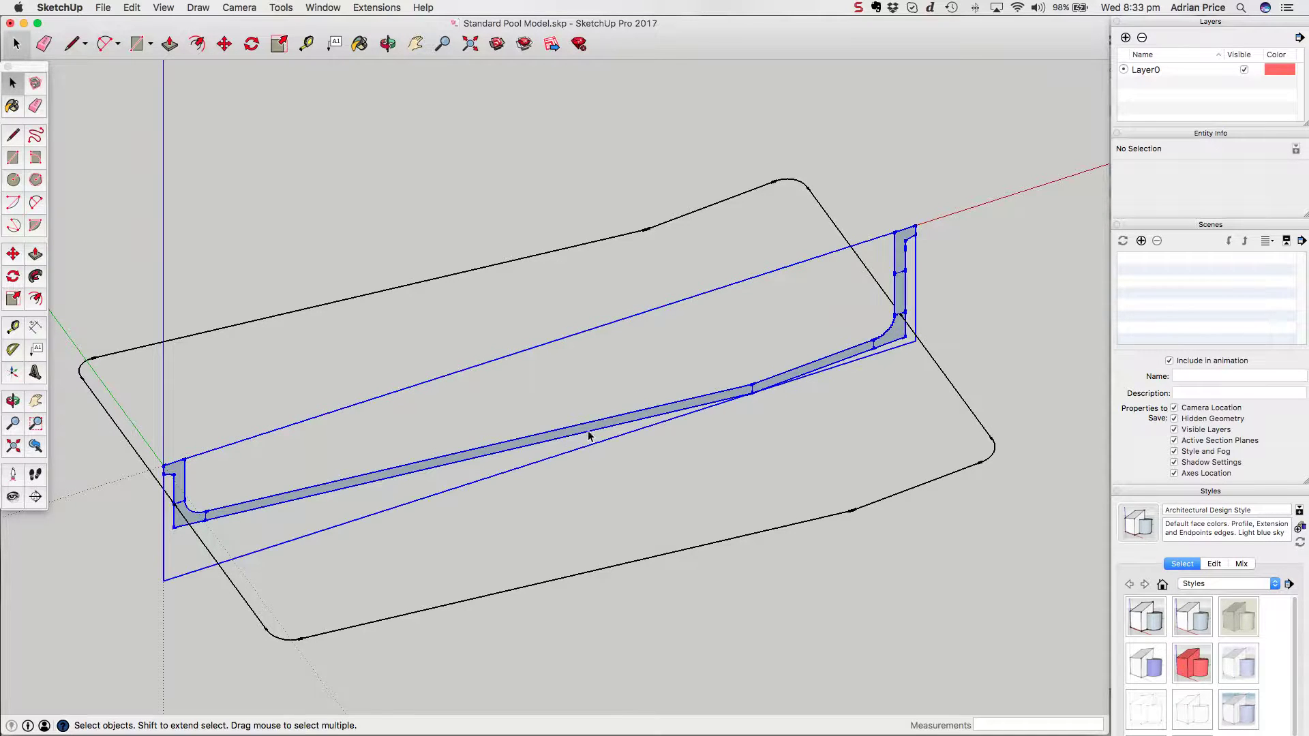
pyautogui.click(635, 567)
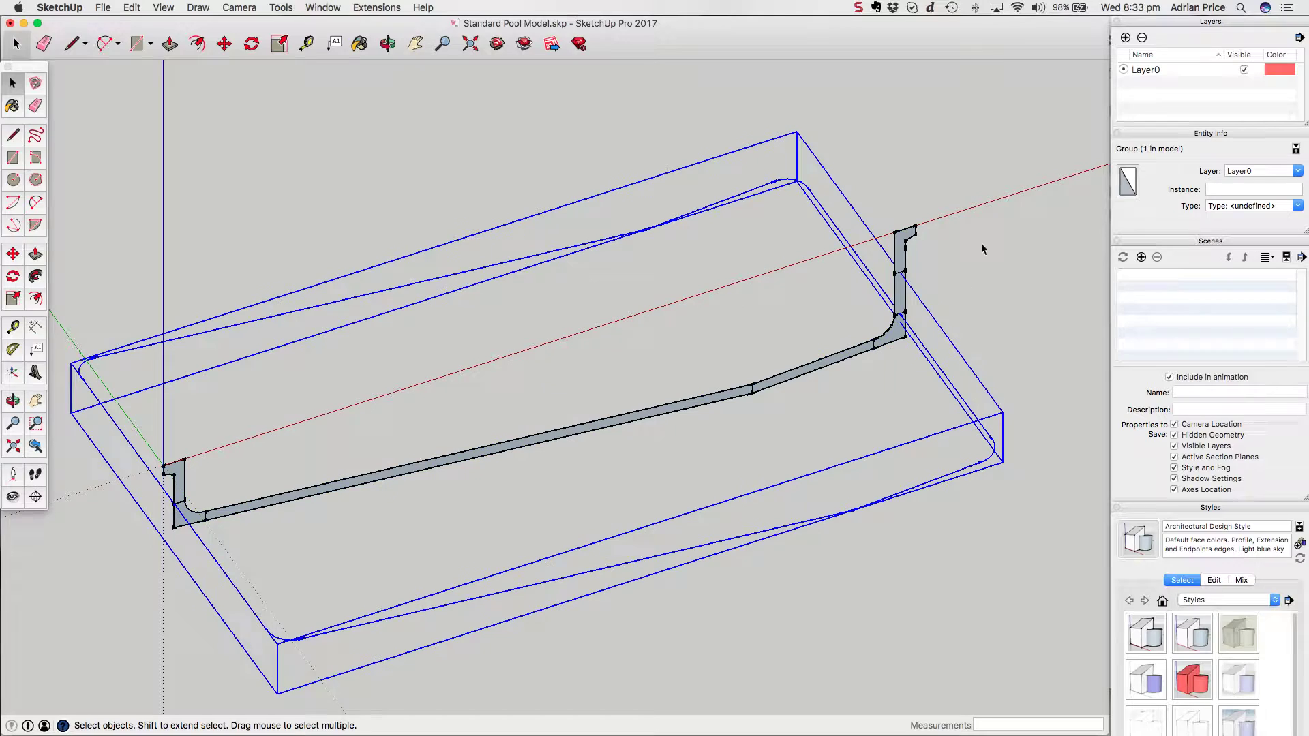
pyautogui.click(135, 511)
# Draw lines from the shallow end's bottom outer corner up the wall's outer face and across to the deep-end wall's outer top
pyautogui.scroll(4, 136, 508)
pyautogui.scroll(-1, 204, 492)
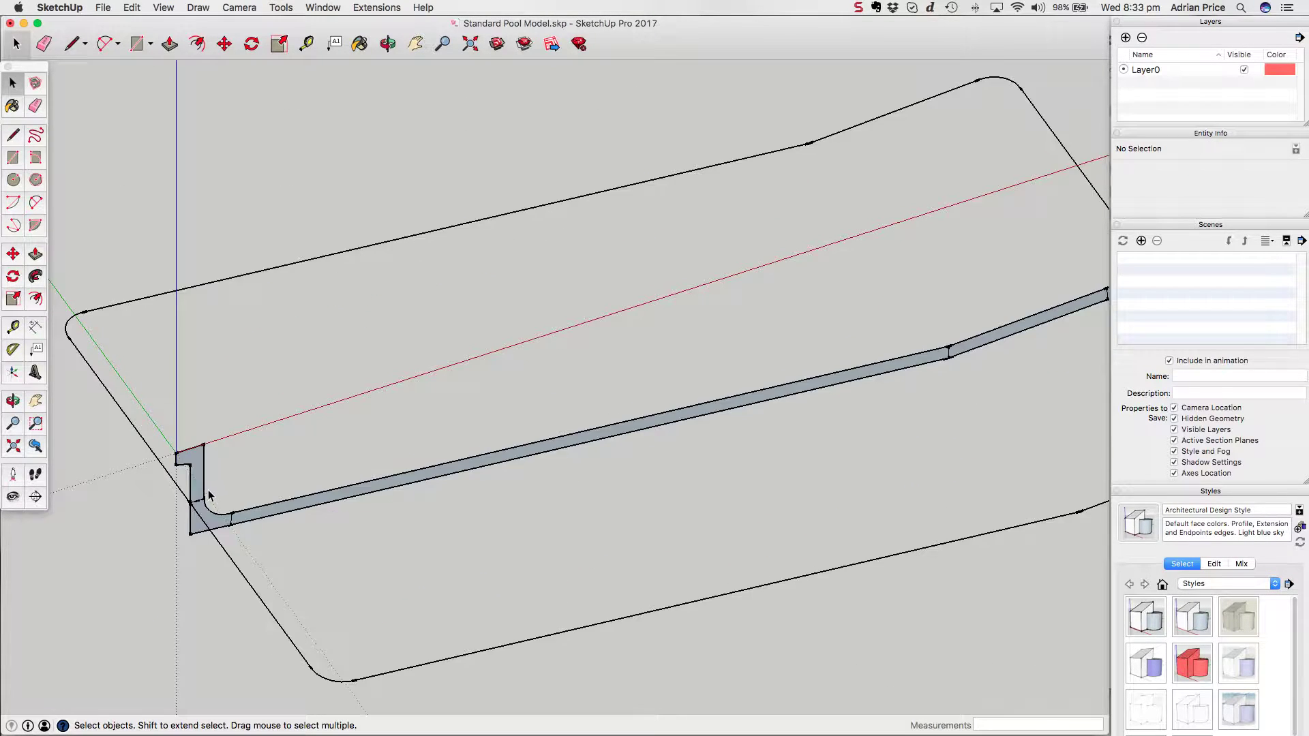
pyautogui.scroll(-2, 207, 489)
pyautogui.scroll(1, 204, 501)
pyautogui.press('l')
pyautogui.scroll(3, 197, 516)
pyautogui.click(197, 515)
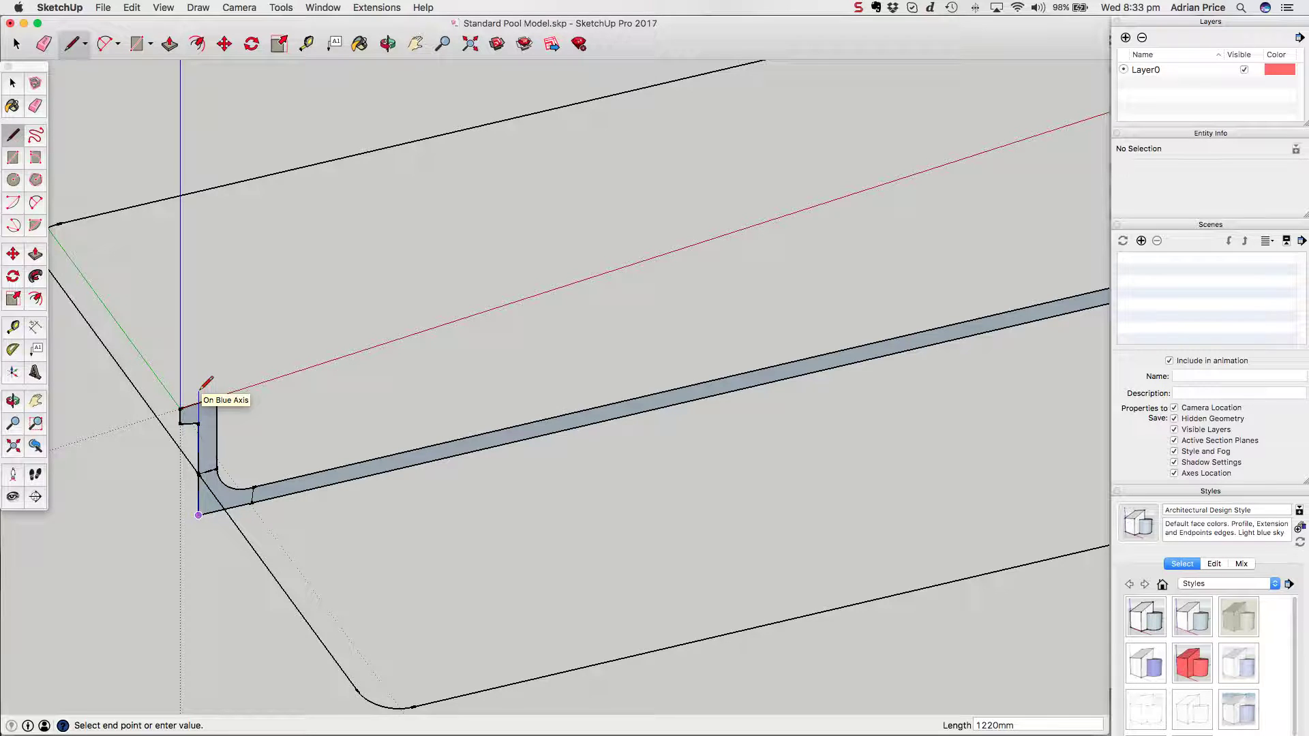
pyautogui.scroll(-4, 205, 402)
pyautogui.scroll(3, 637, 315)
pyautogui.click(654, 305)
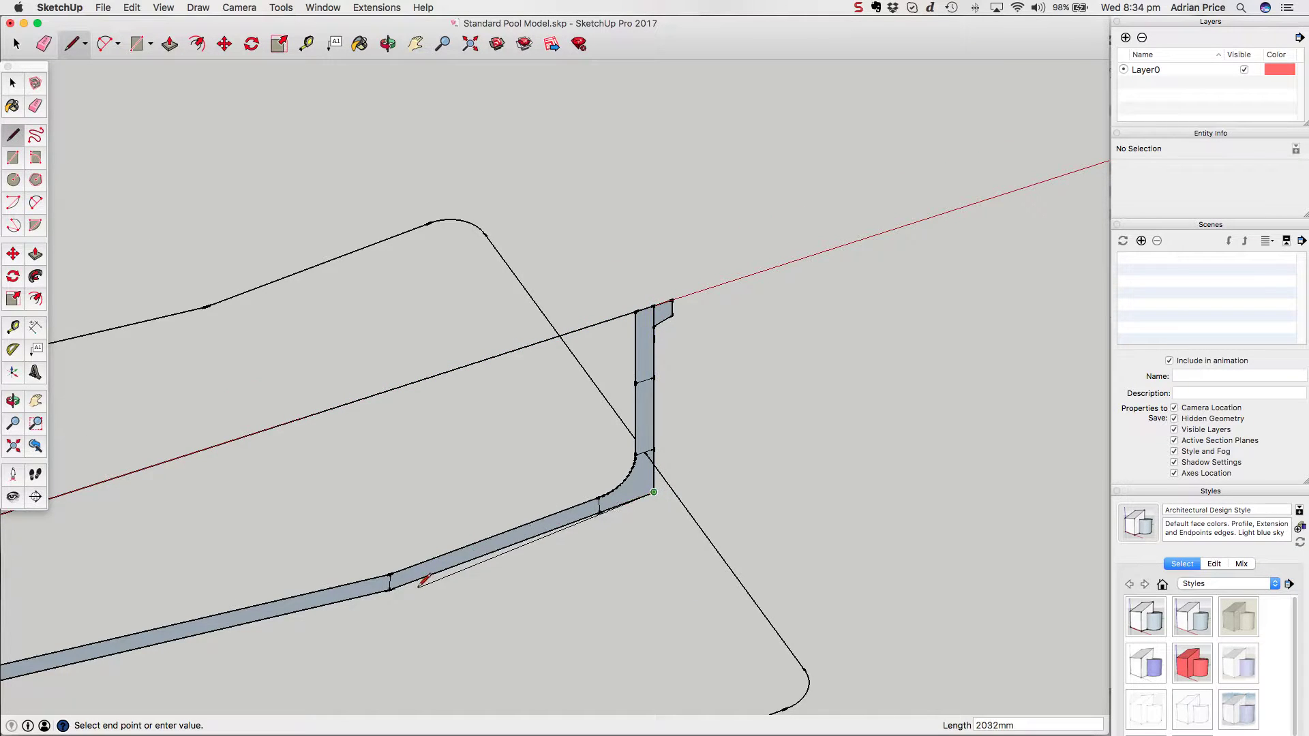
# Trace the sloping underside of the floor through the bend back to the shallow end's bottom outer corner, closing the face
pyautogui.scroll(6, 386, 579)
pyautogui.click(362, 579)
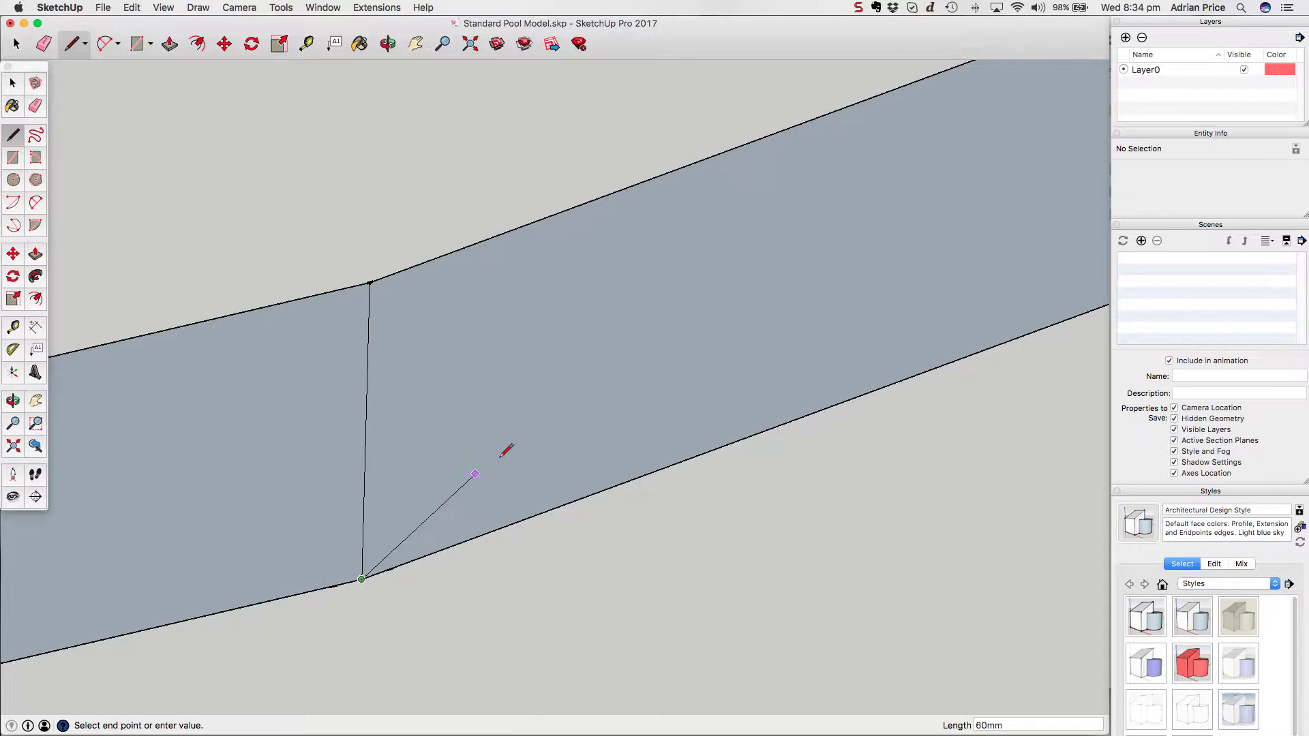
pyautogui.scroll(-8, 701, 415)
pyautogui.scroll(5, 356, 493)
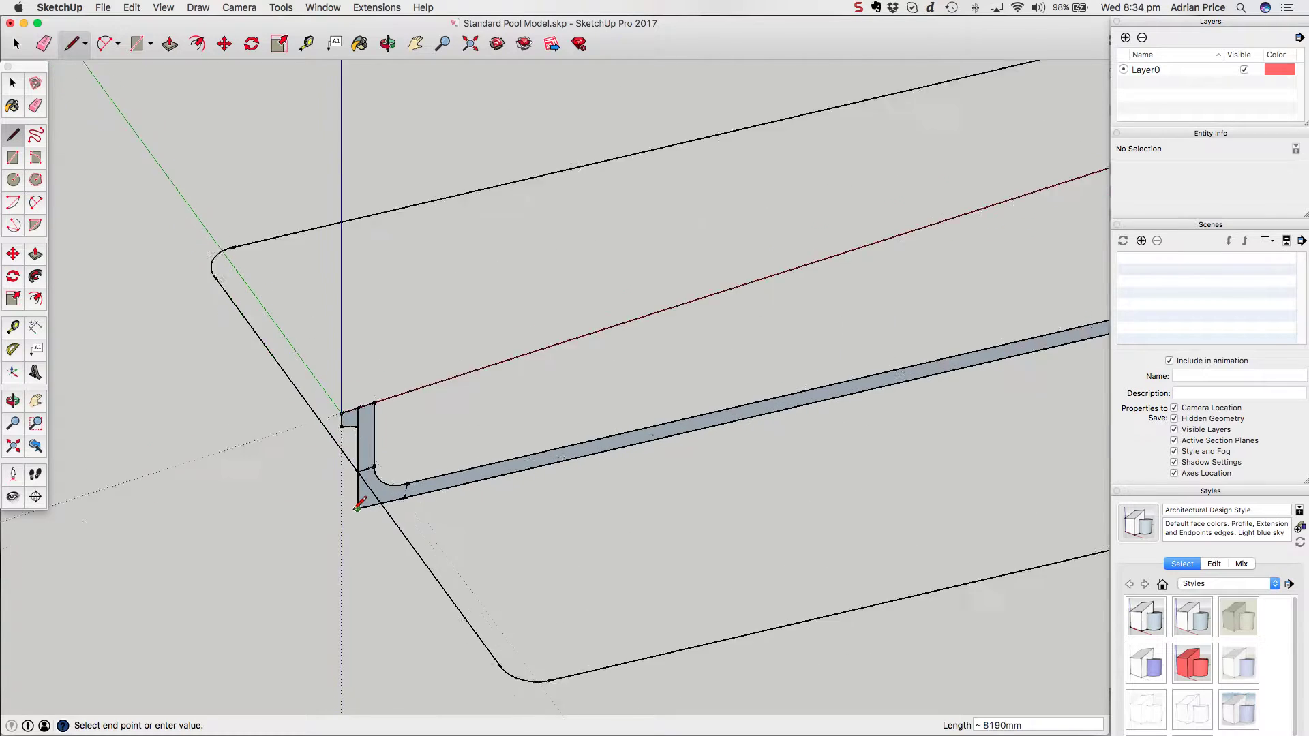
pyautogui.click(356, 493)
pyautogui.scroll(-2, 347, 505)
pyautogui.scroll(-4, 347, 505)
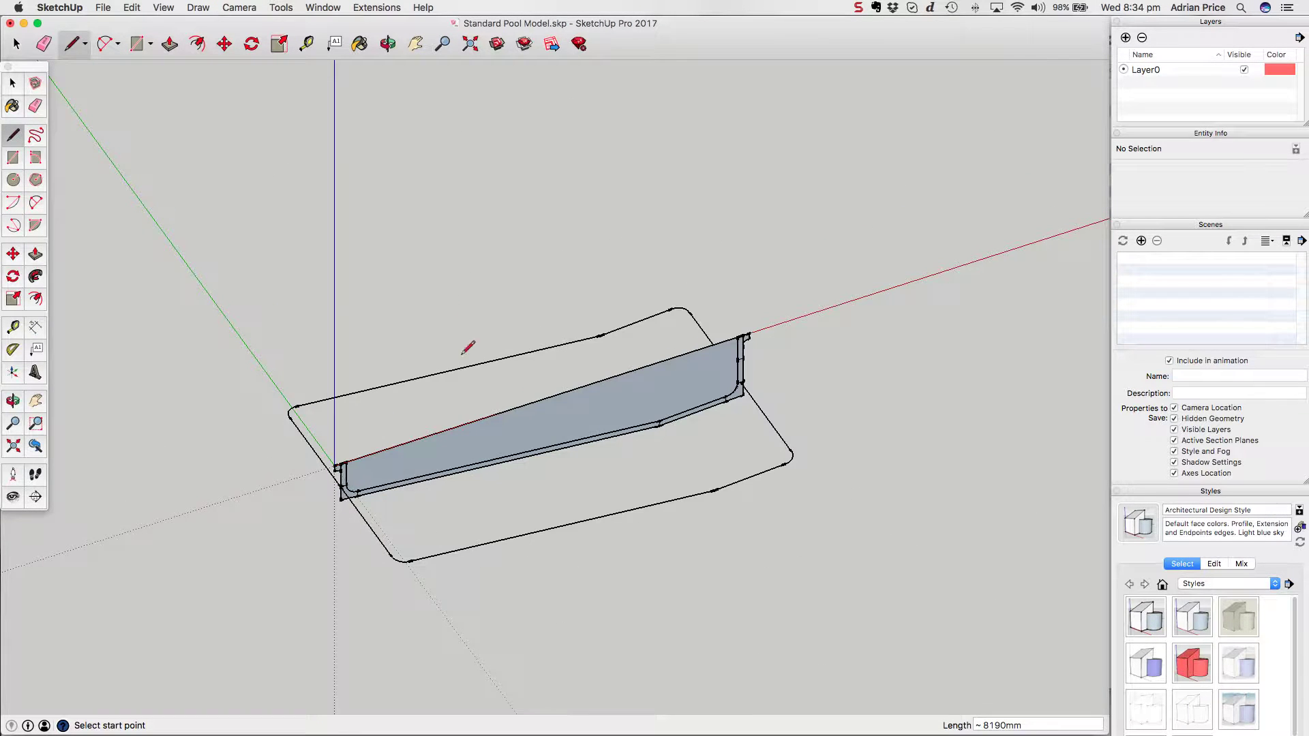
pyautogui.press('space')
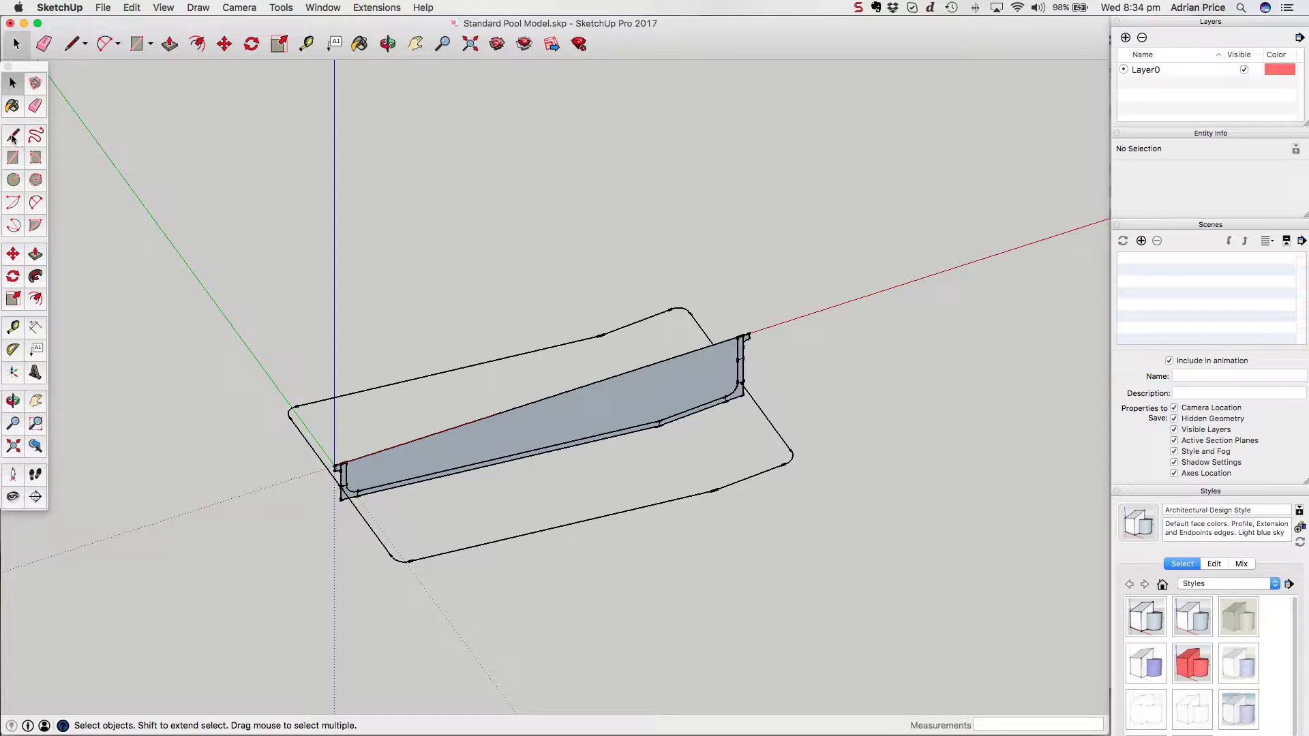
# Move the traced face with its boundary edges 3000 mm along the green axis, out past the near side of the pool outline
pyautogui.doubleClick(462, 444)
pyautogui.scroll(2, 462, 444)
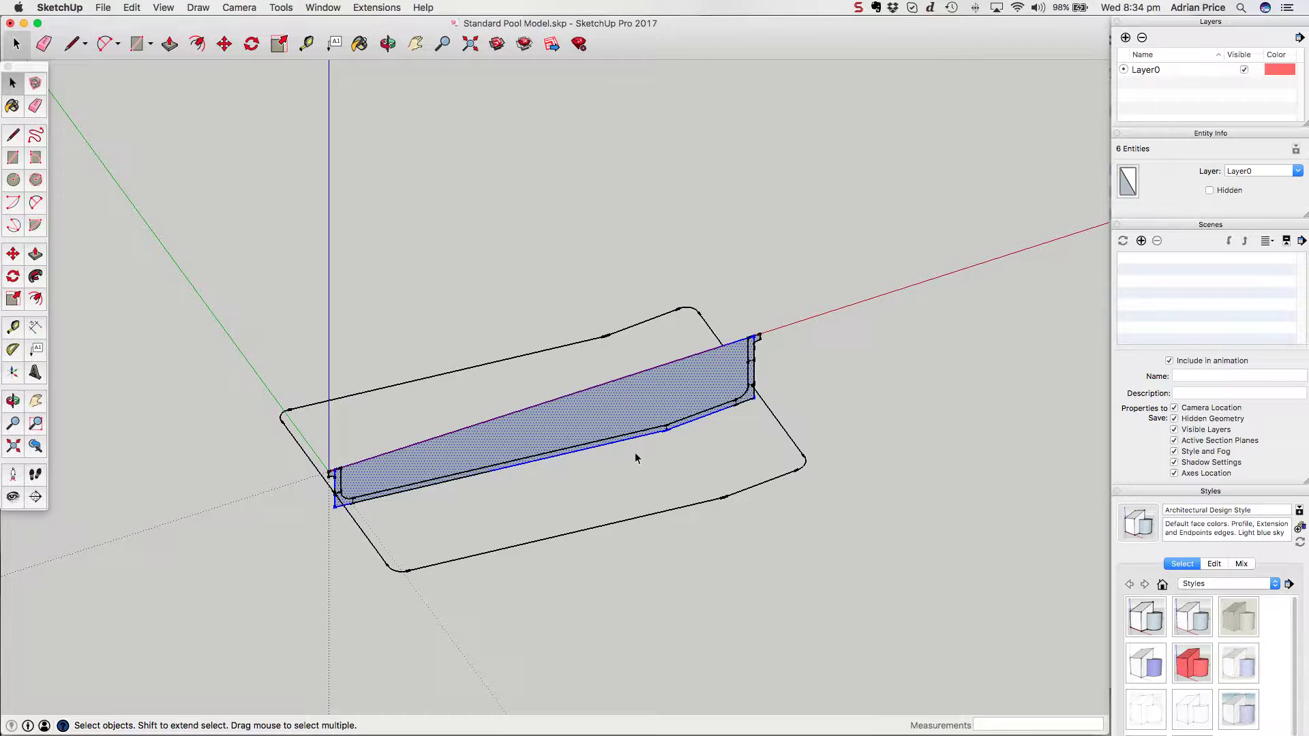
pyautogui.scroll(3, 488, 518)
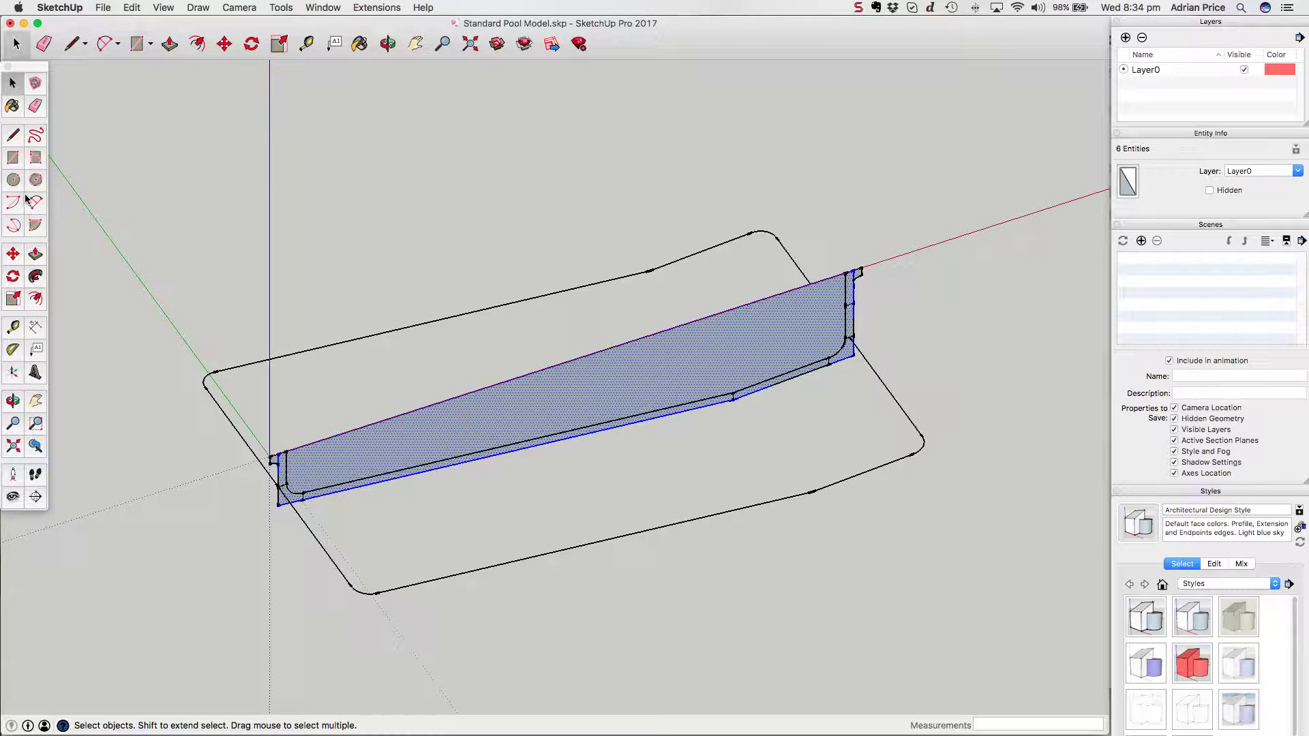
pyautogui.click(13, 258)
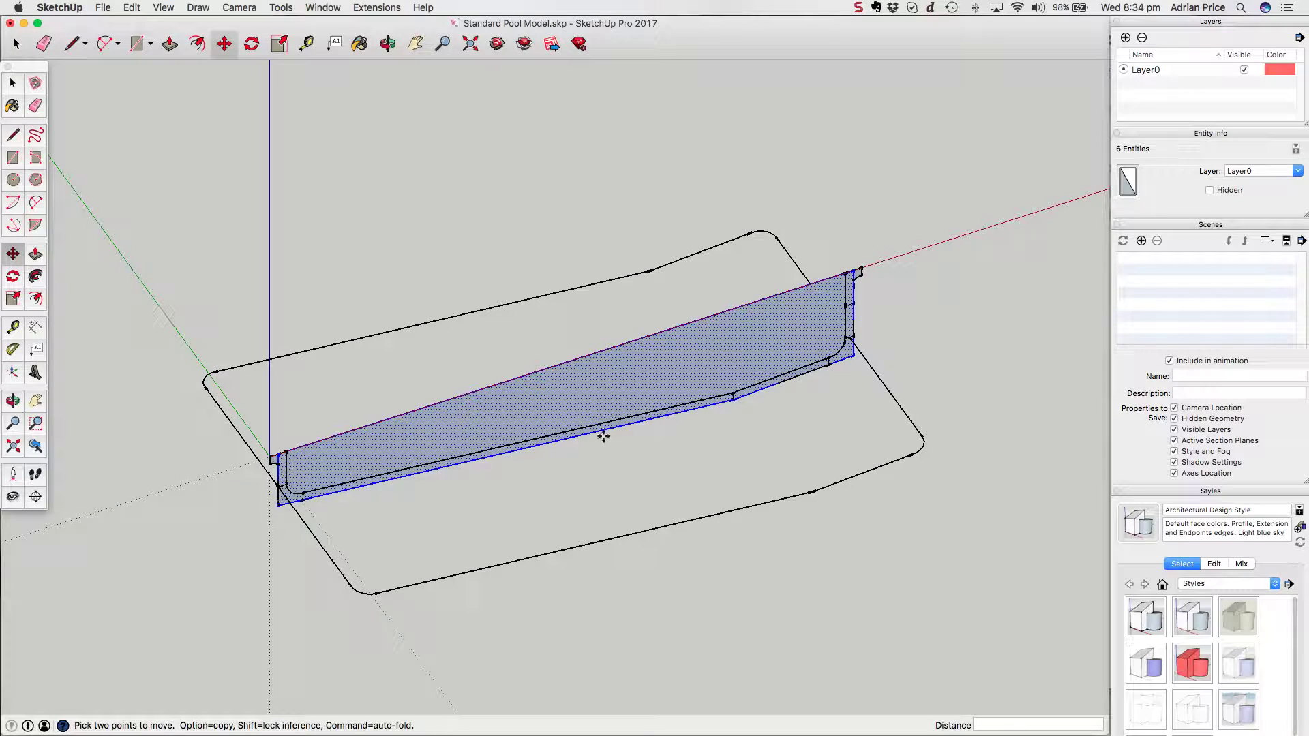
pyautogui.click(493, 408)
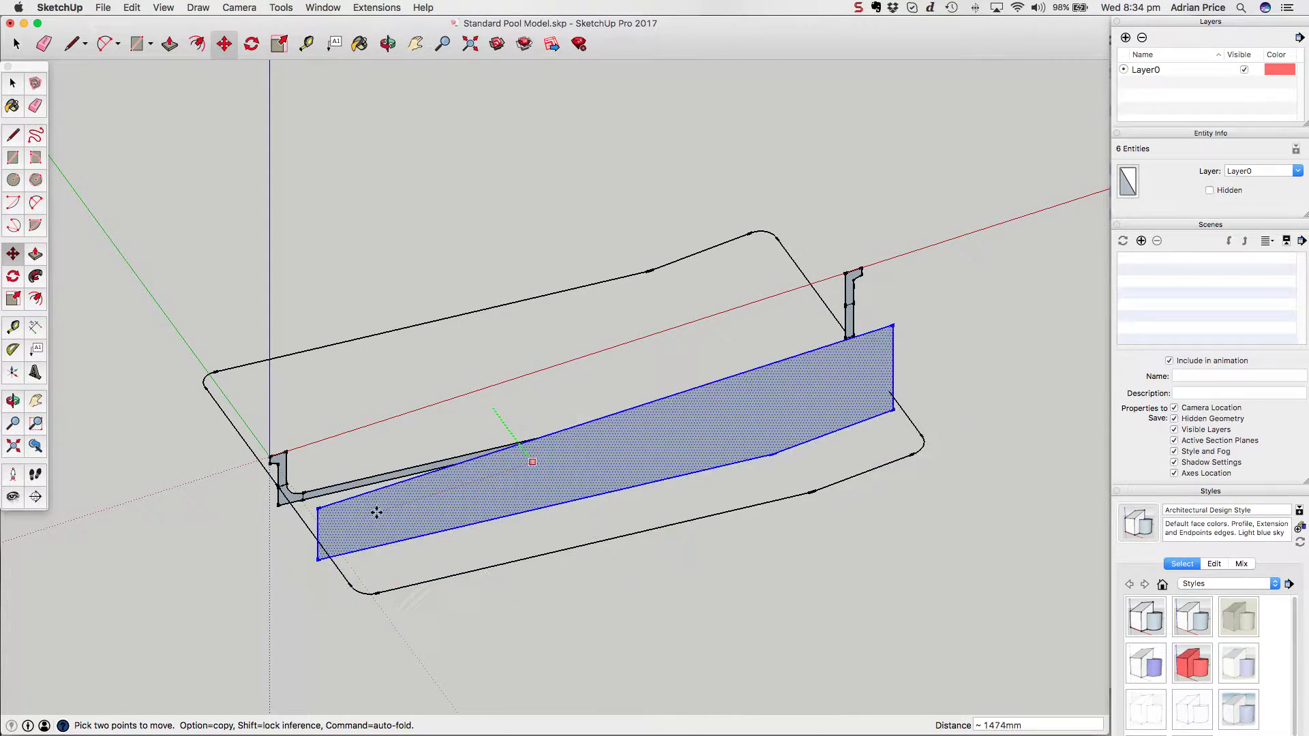
pyautogui.click(492, 457)
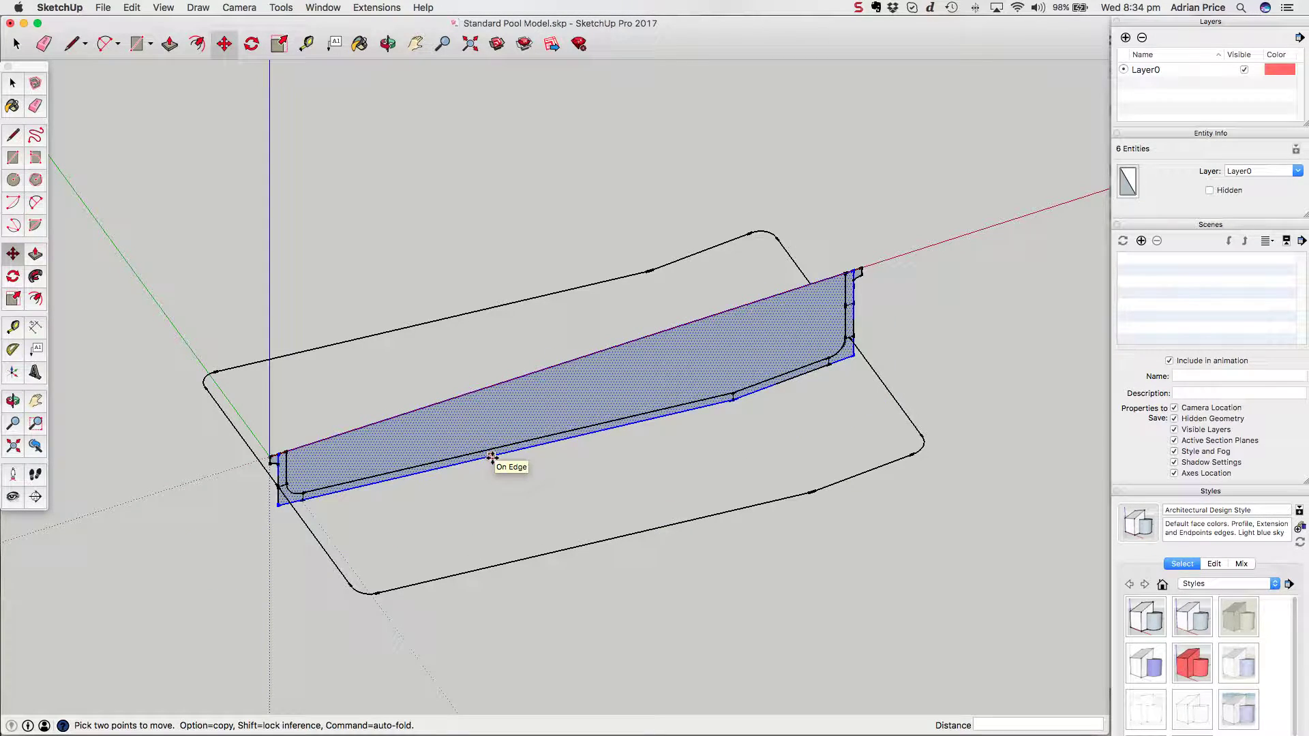
pyautogui.click(448, 435)
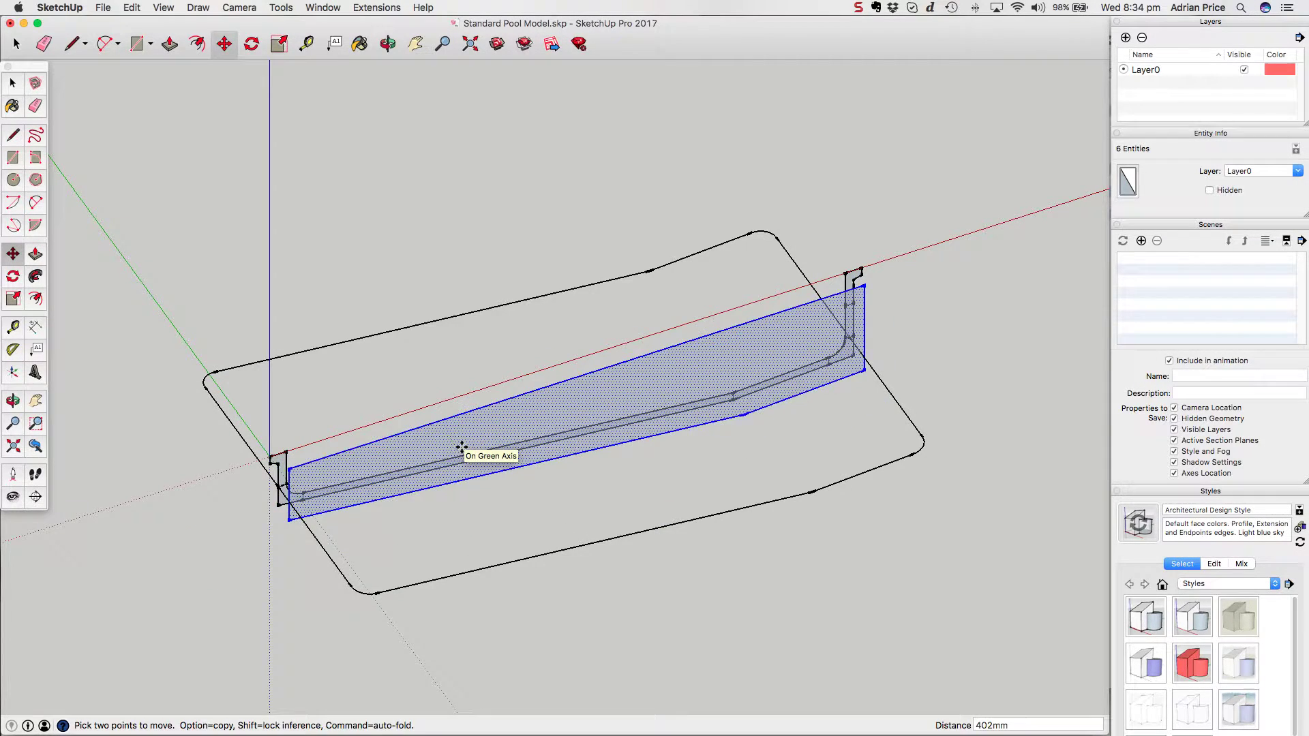
pyautogui.write('3000')
pyautogui.press('Return')
# Inspect the moved face against the near side of the pool outline and clear the selection
pyautogui.scroll(-3, 477, 538)
pyautogui.scroll(3, 474, 540)
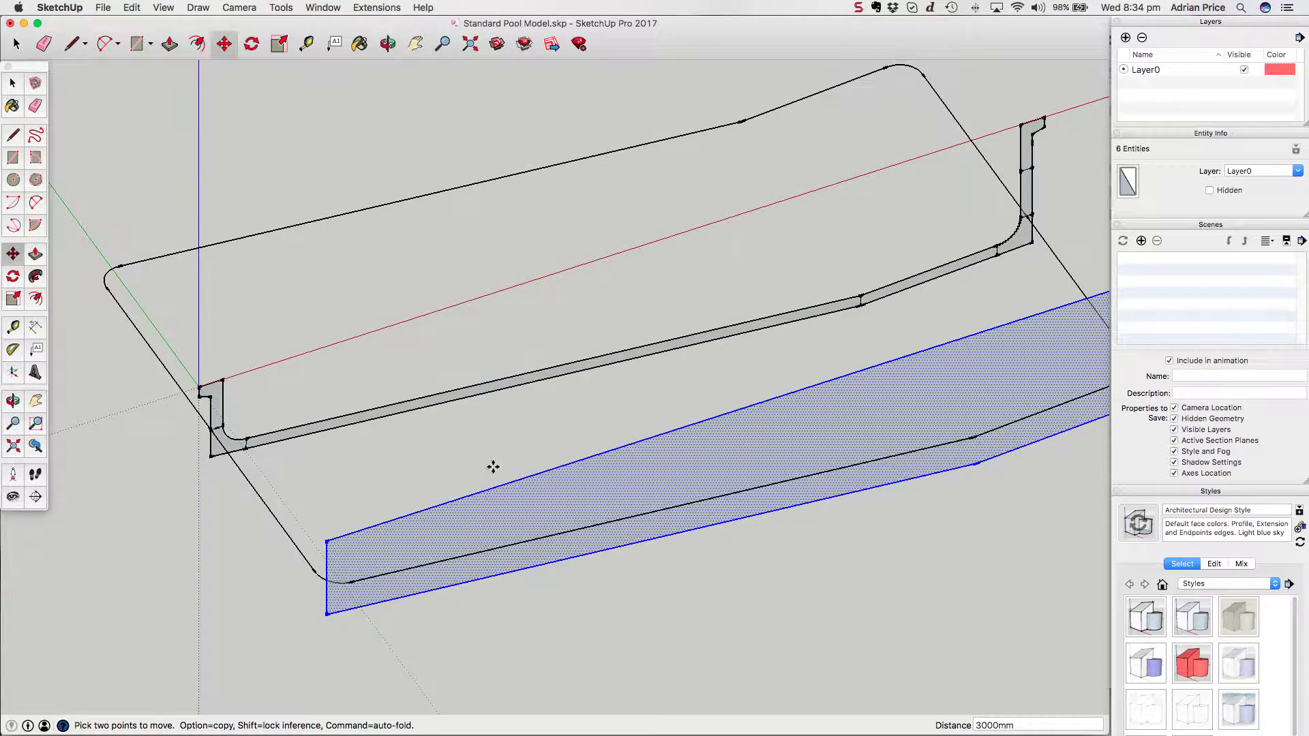
pyautogui.scroll(-2, 418, 461)
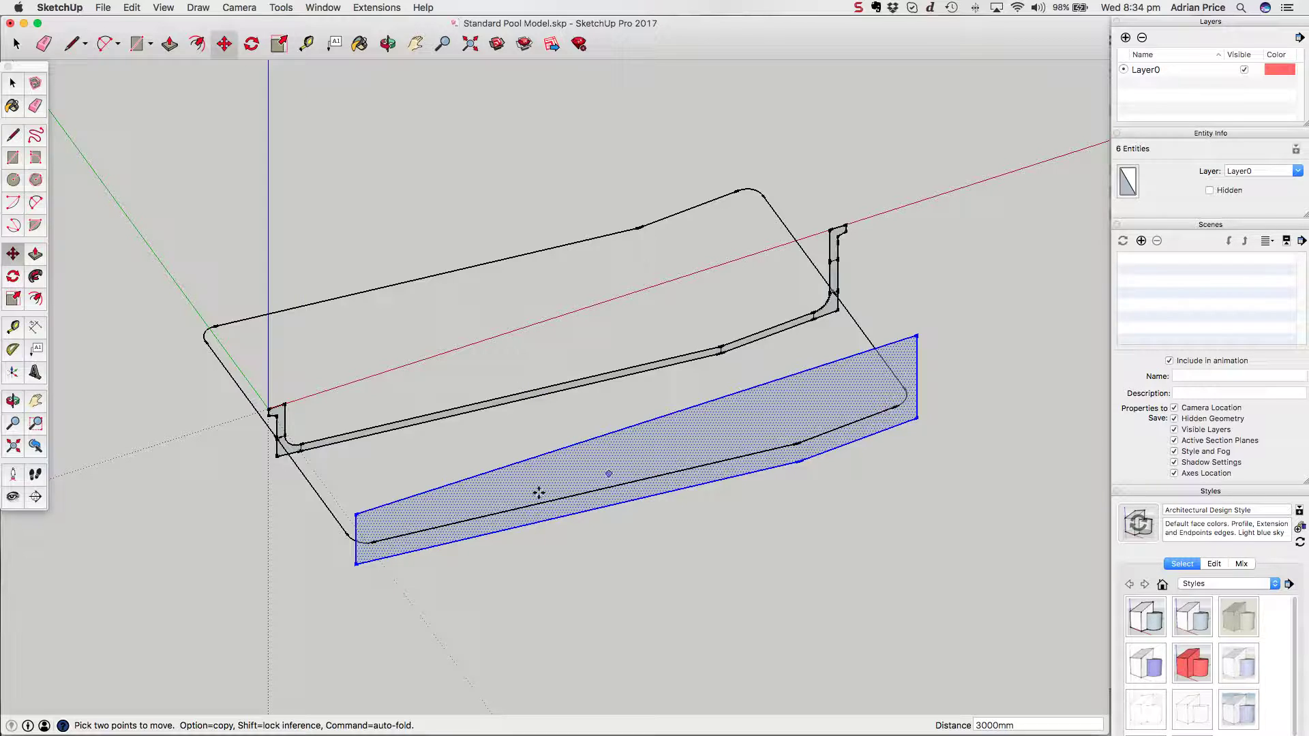
pyautogui.scroll(2, 414, 549)
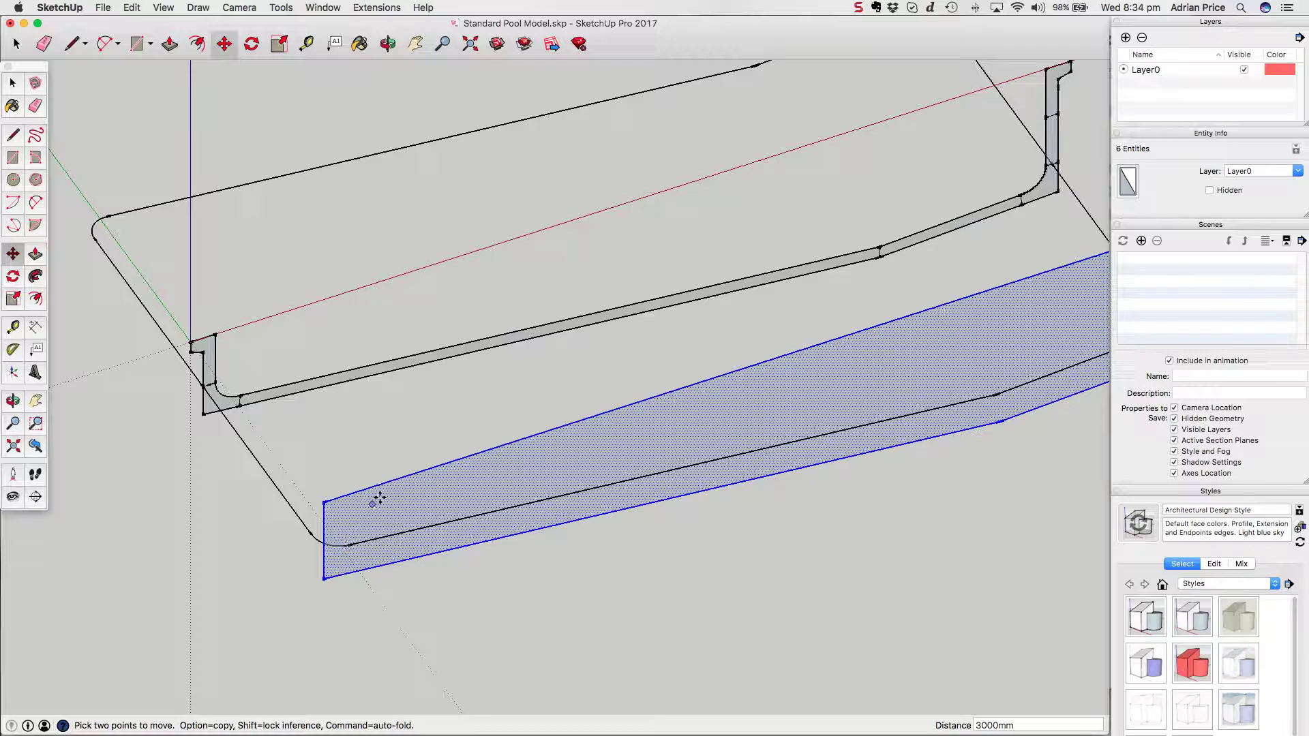
pyautogui.scroll(-3, 407, 475)
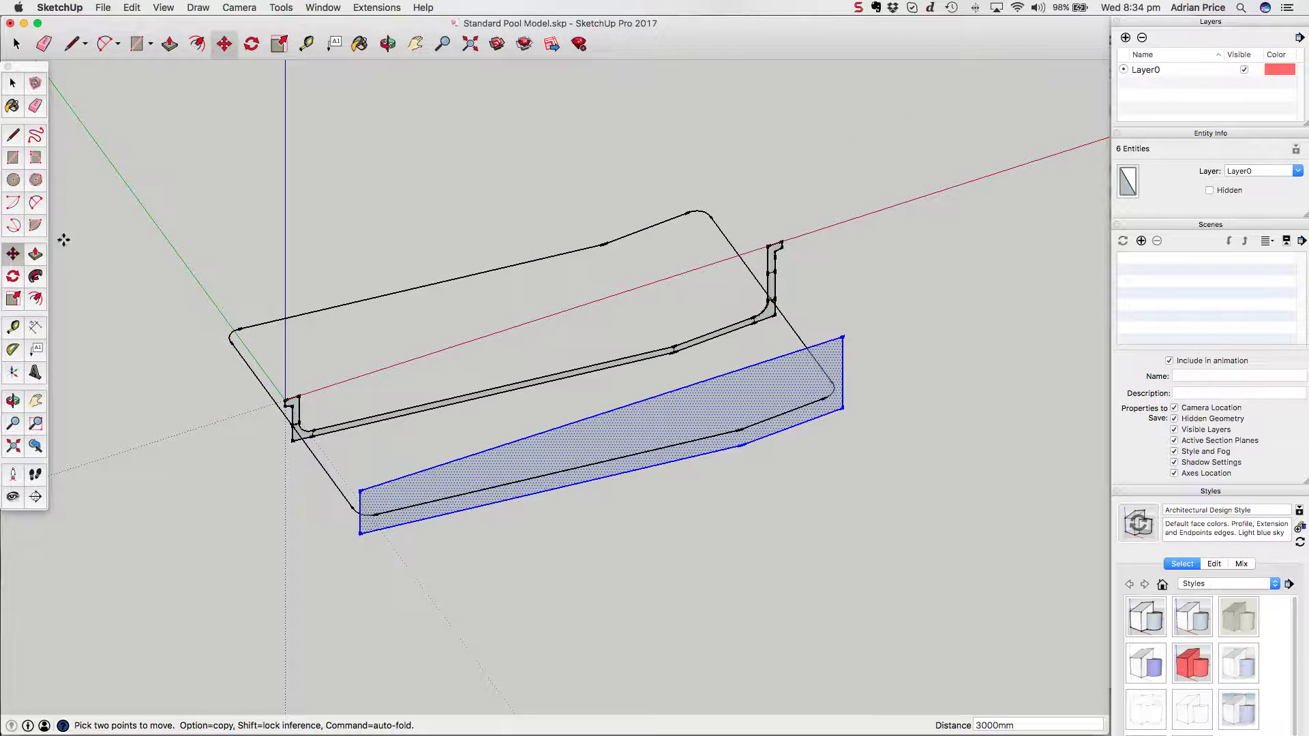
pyautogui.click(13, 83)
pyautogui.click(99, 147)
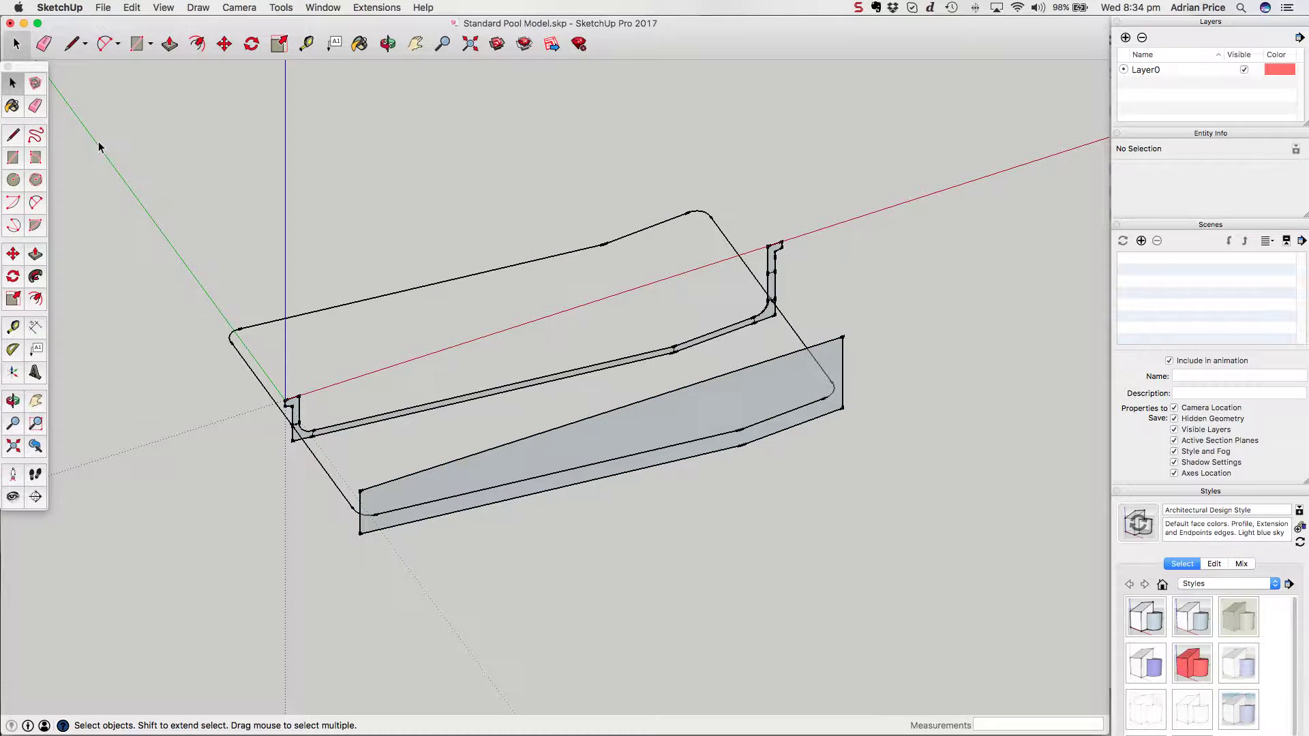
# Extrude the traced face beside the pool outline outward by 150 mm to form the first side wall
pyautogui.click(35, 253)
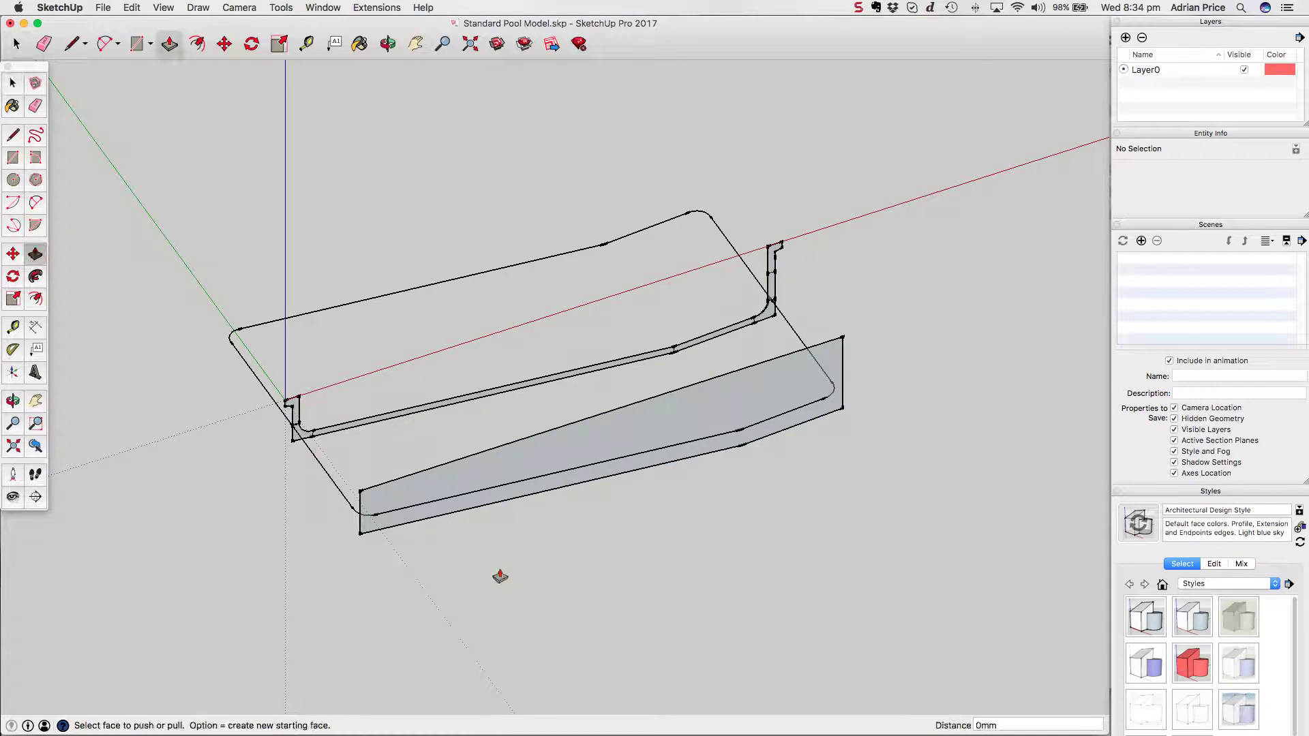
pyautogui.scroll(3, 477, 471)
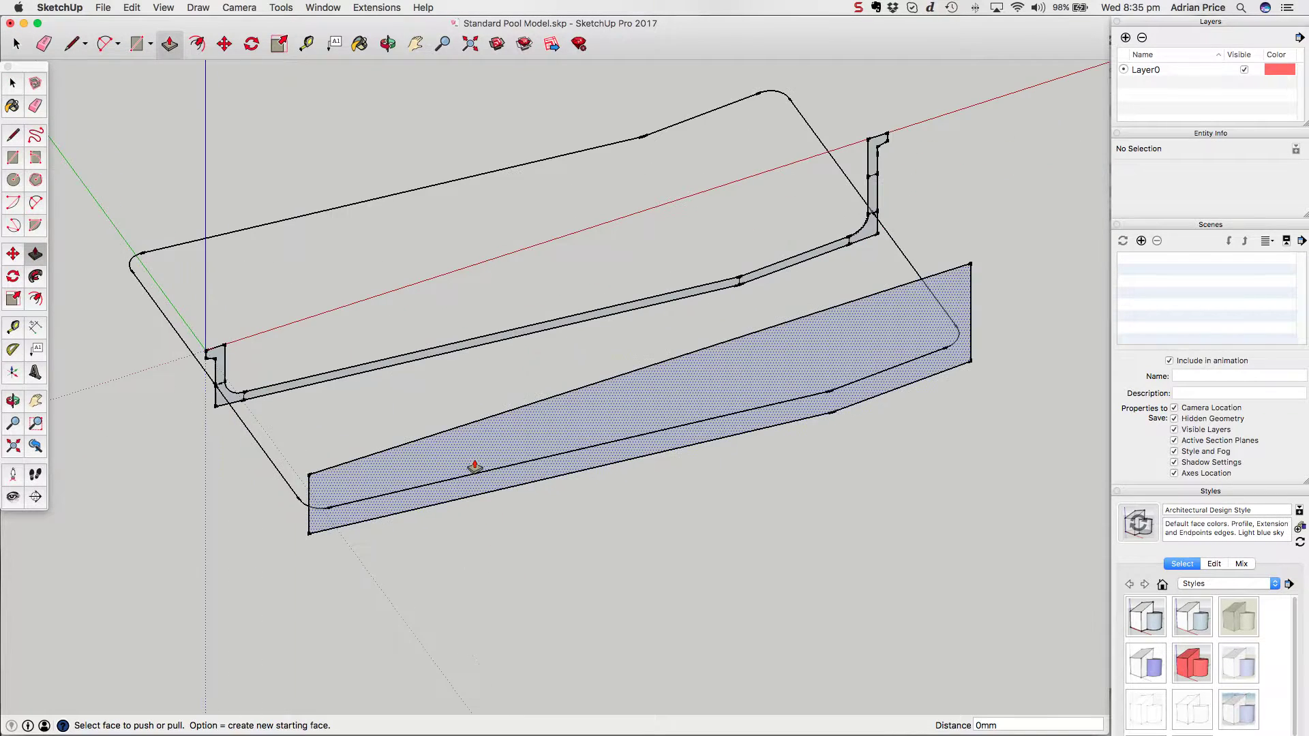
pyautogui.click(515, 451)
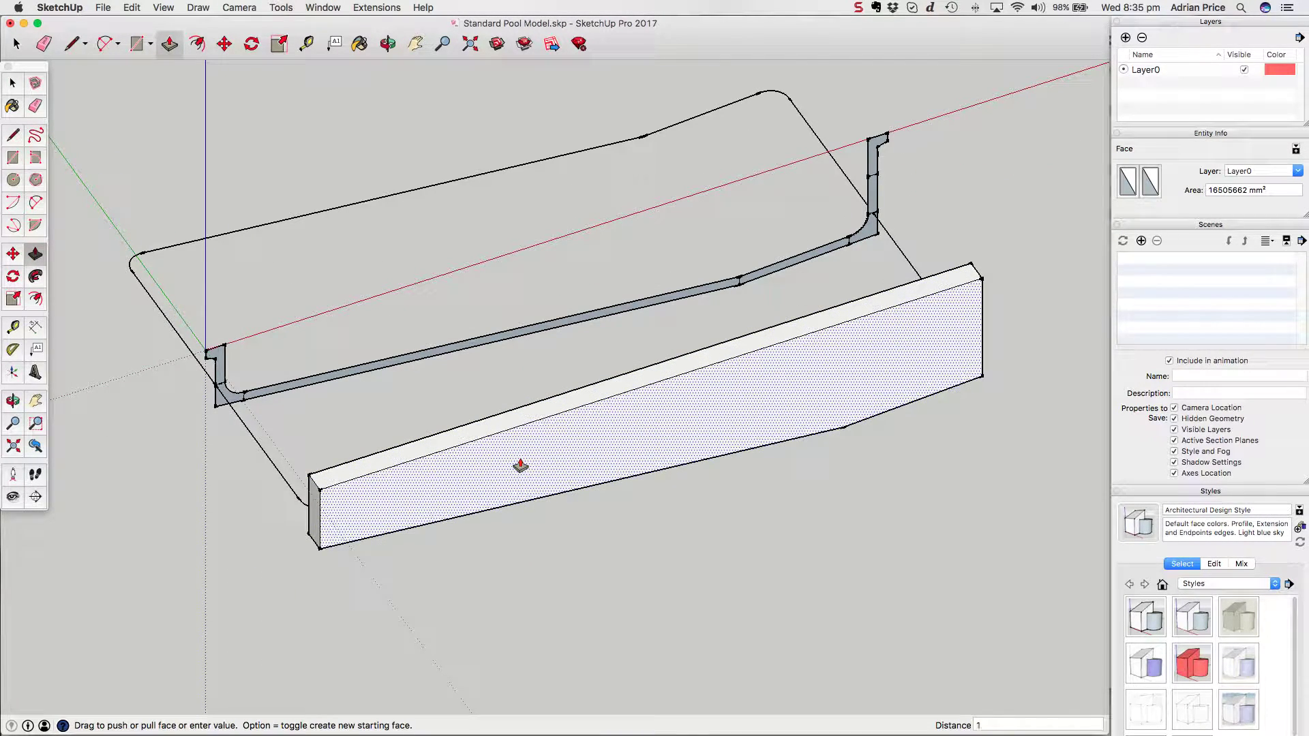
pyautogui.press('Return')
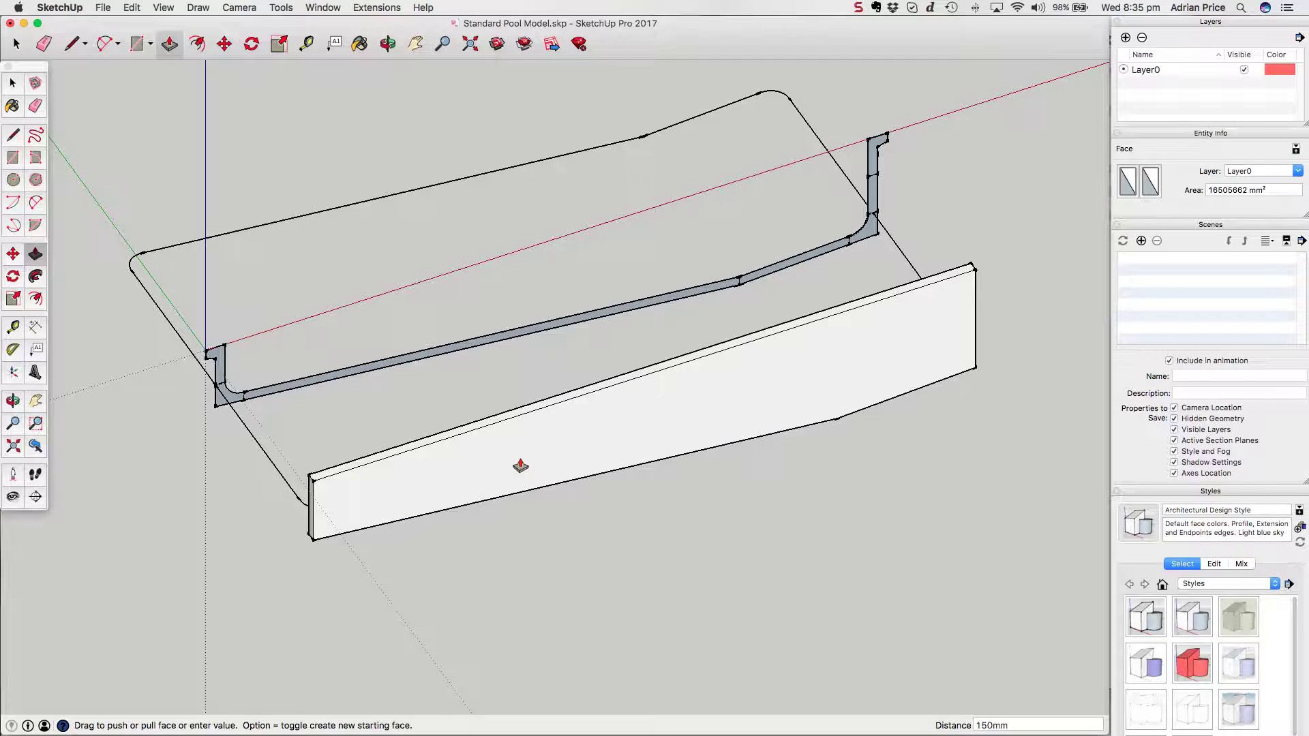
pyautogui.press('space')
# Copy the whole side wall 6150 mm along the green axis to the opposite long side of the pool outline
pyautogui.moveTo(561, 452); pyautogui.dragTo(640, 497, button='middle')
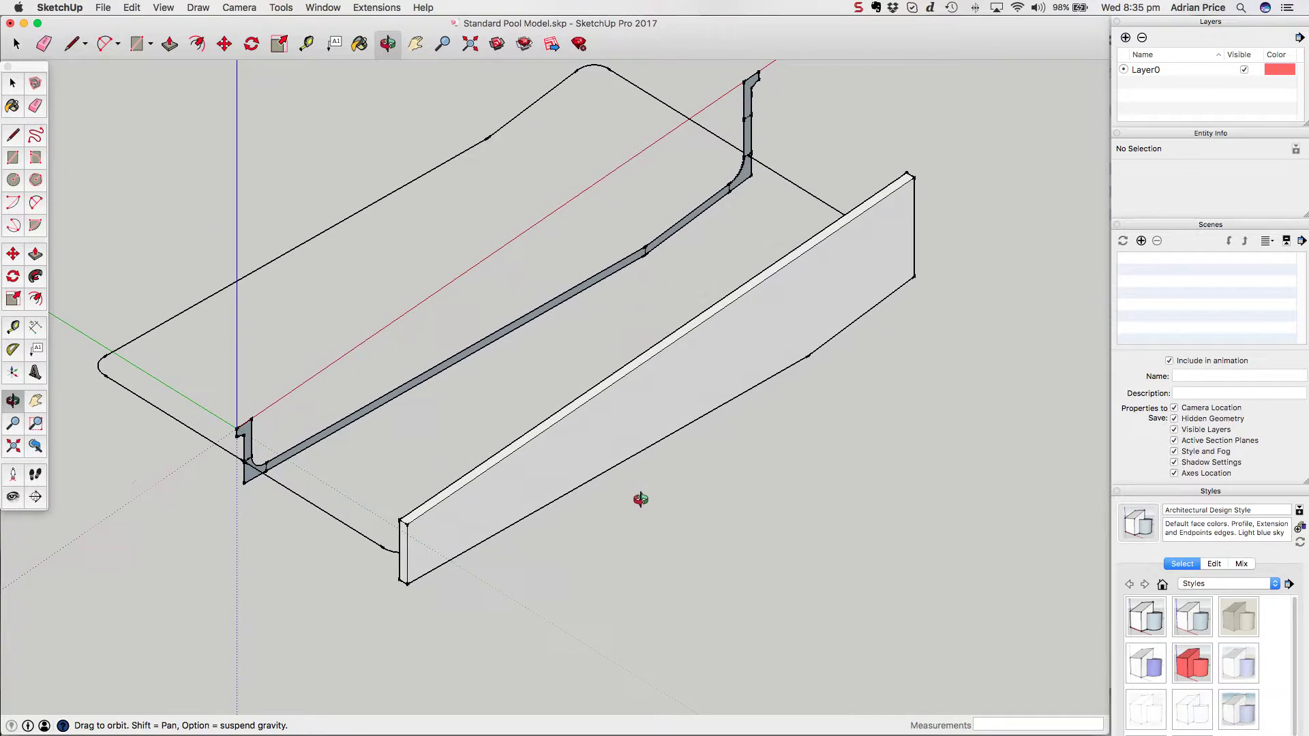
pyautogui.tripleClick(616, 463)
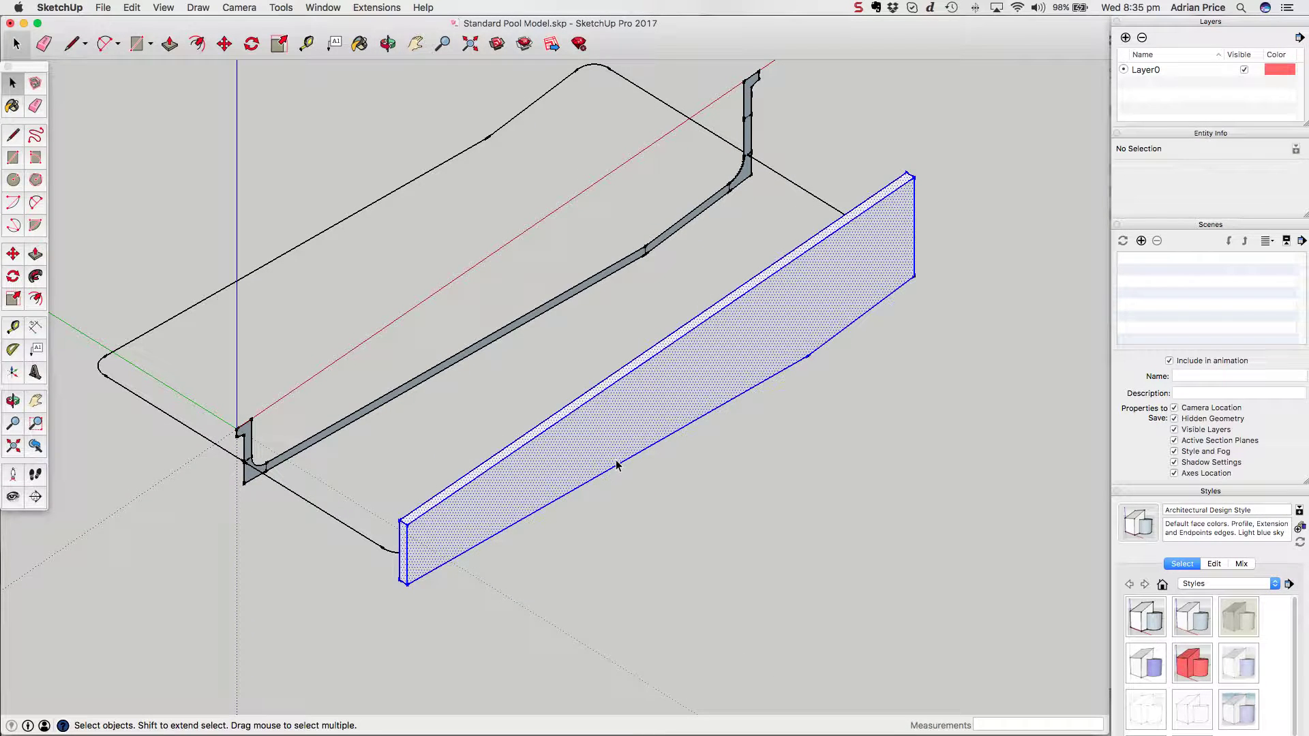
pyautogui.click(636, 506)
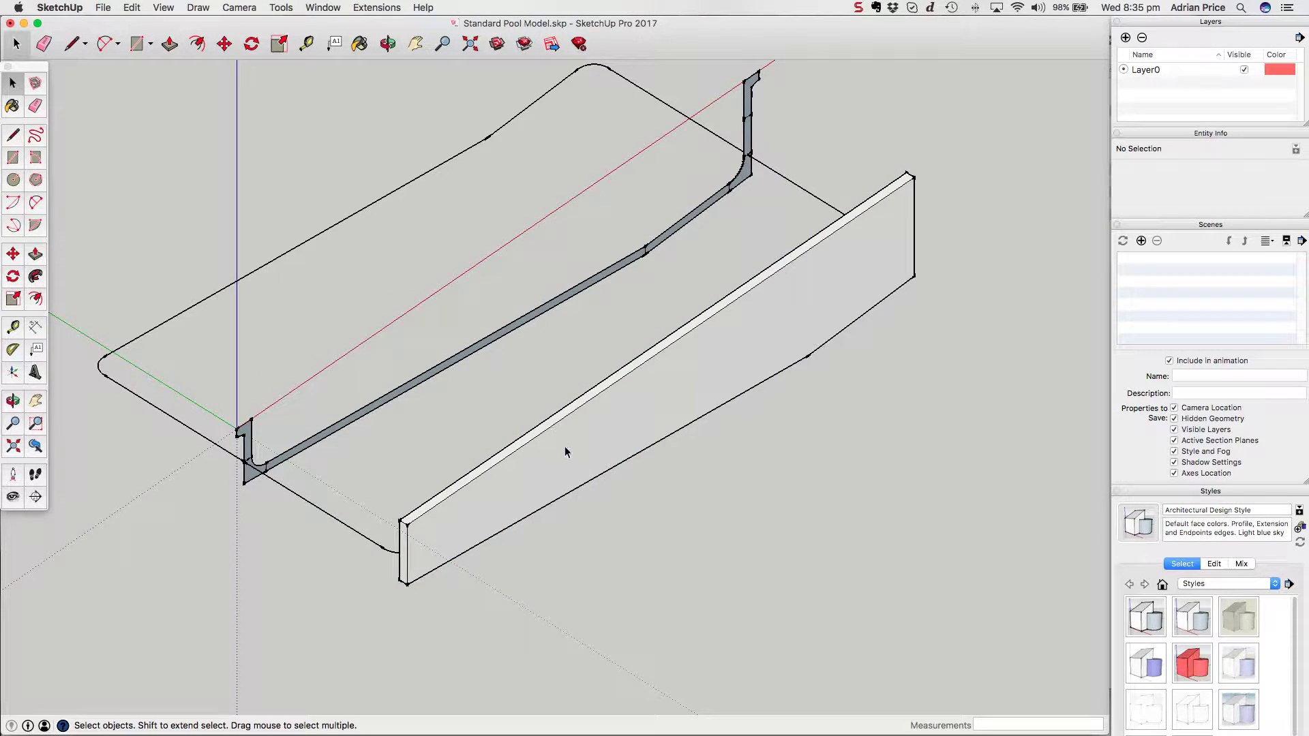
pyautogui.tripleClick(565, 446)
pyautogui.press('m')
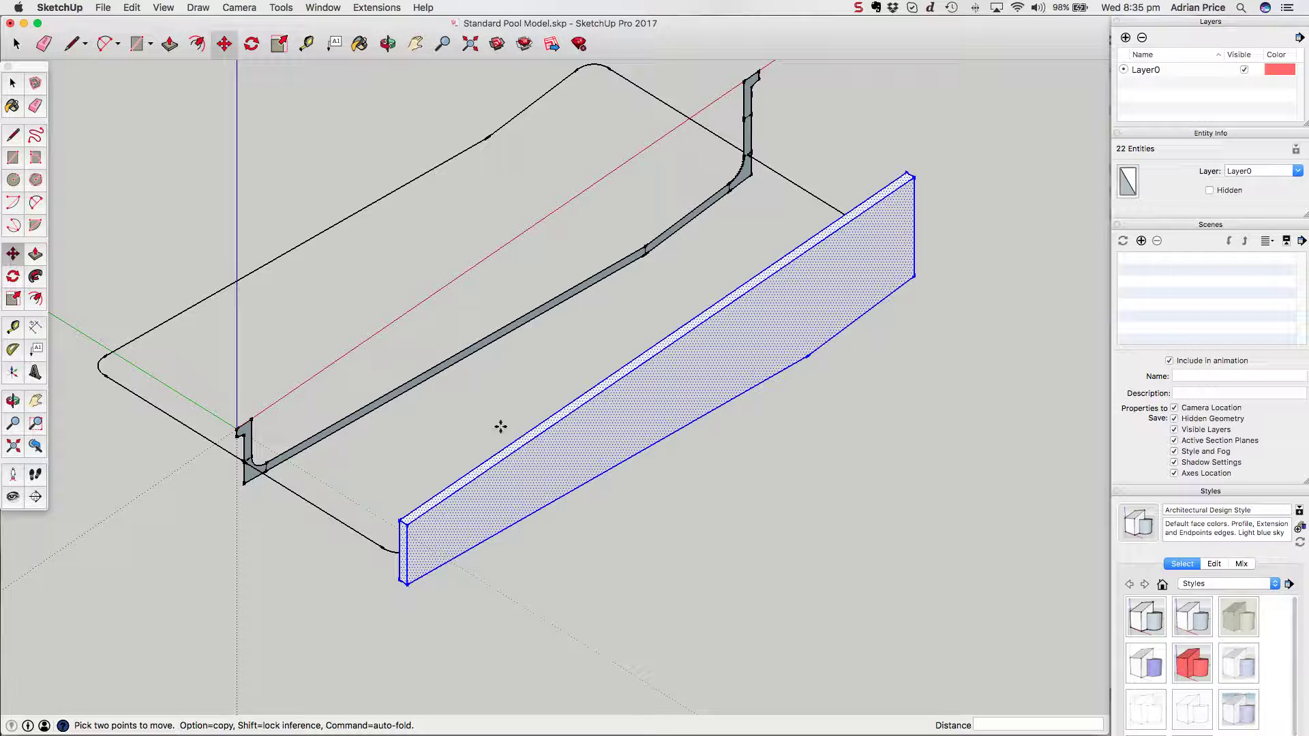
pyautogui.click(605, 441)
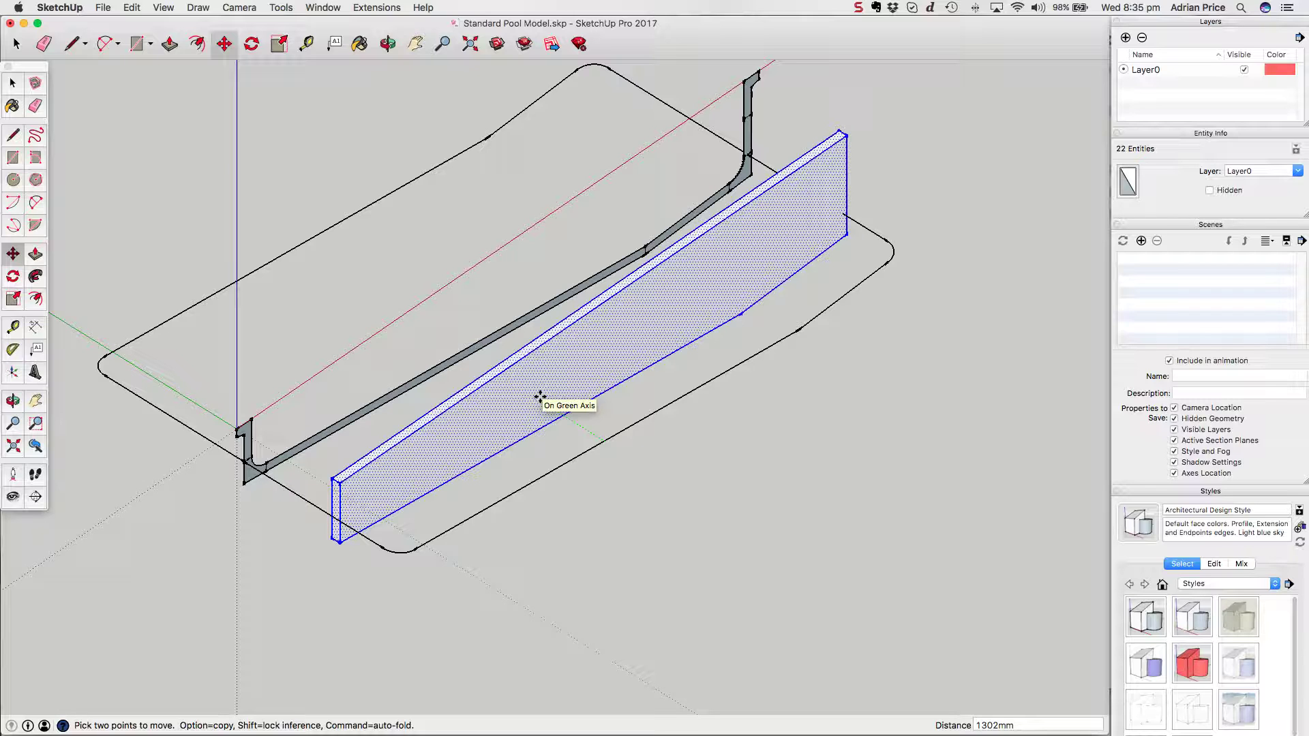
pyautogui.press('alt')
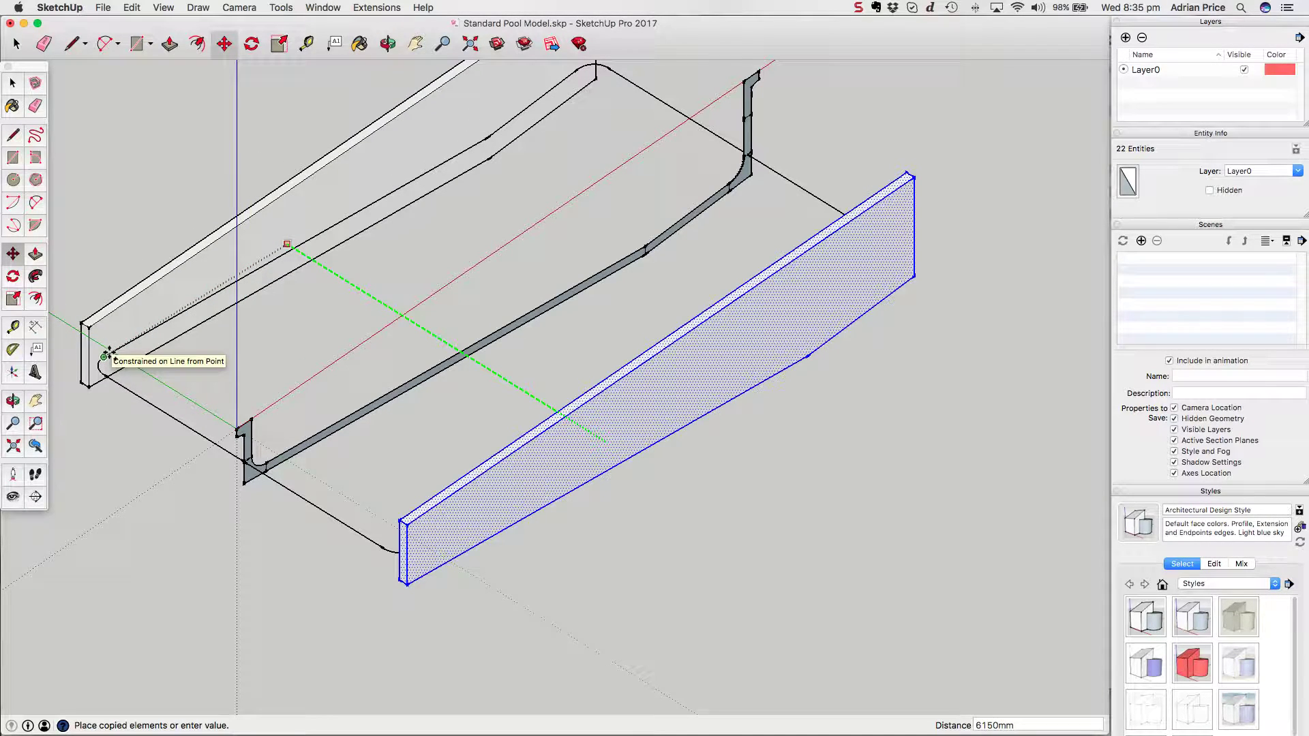
pyautogui.click(107, 354)
pyautogui.scroll(-2, 429, 330)
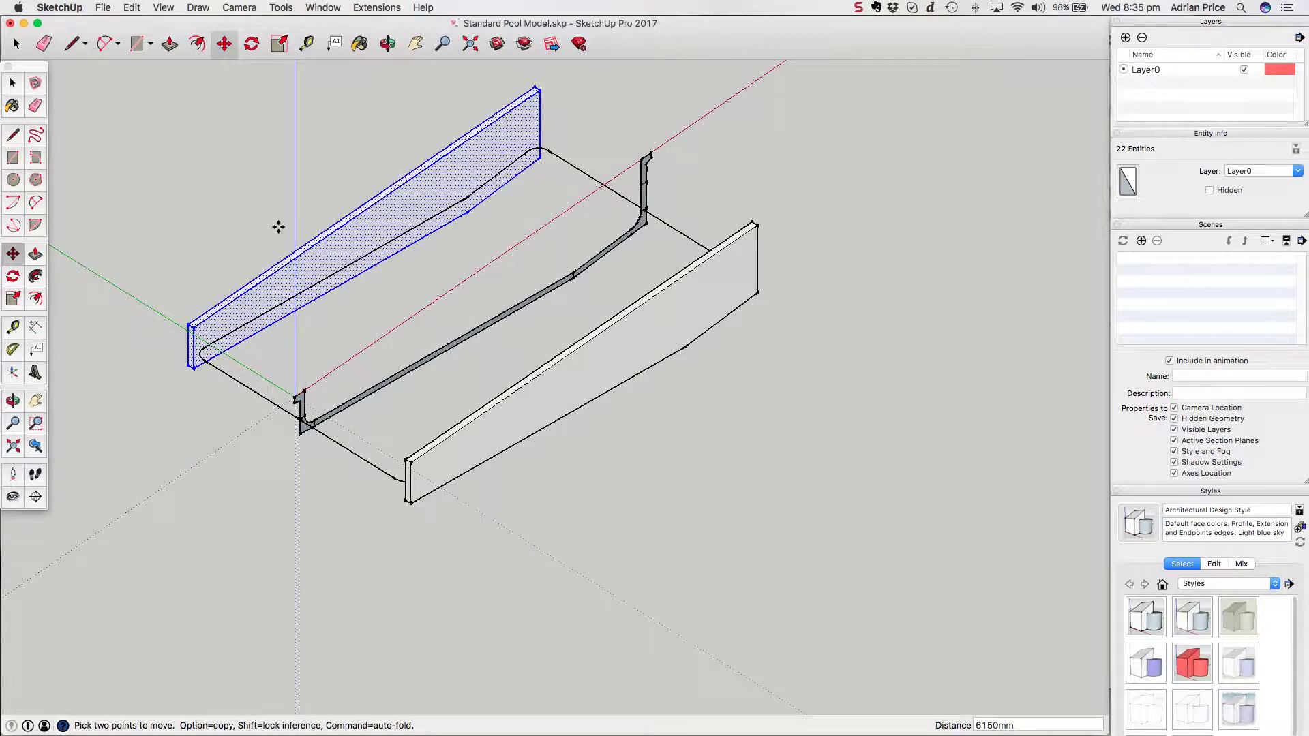
pyautogui.press('space')
pyautogui.click(259, 216)
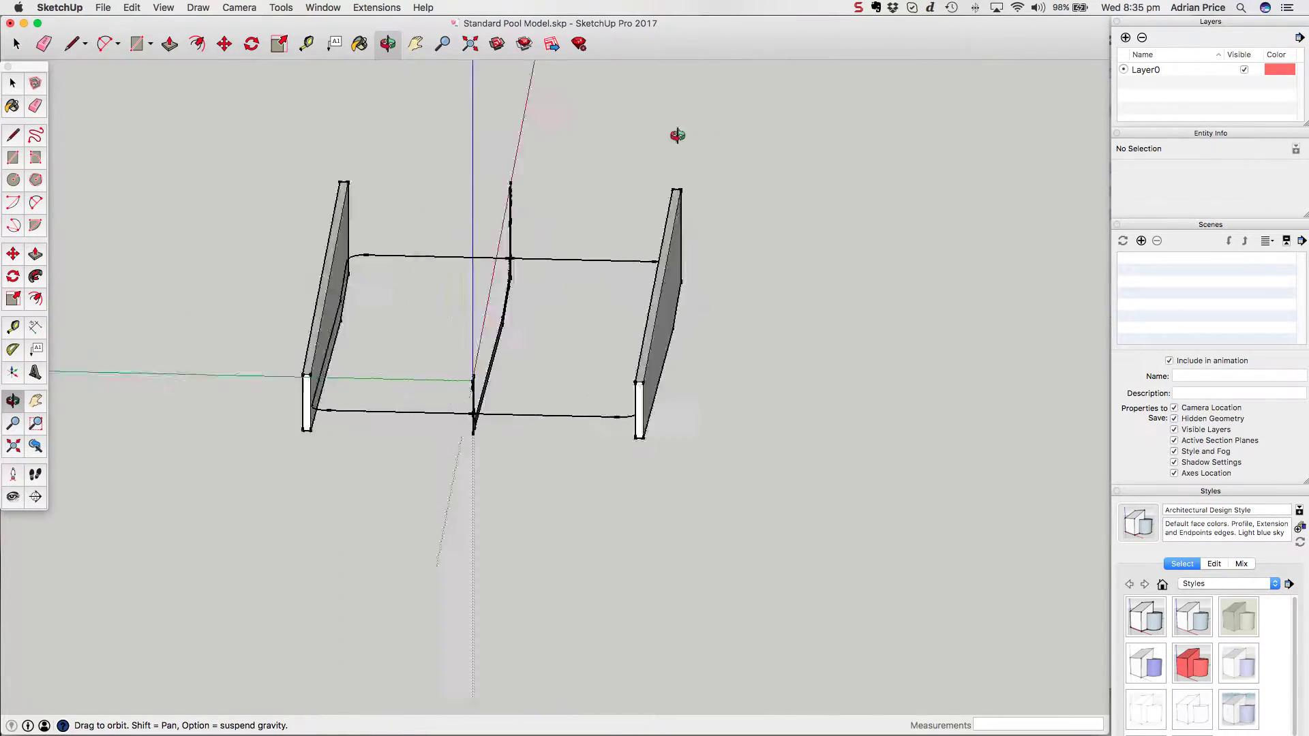
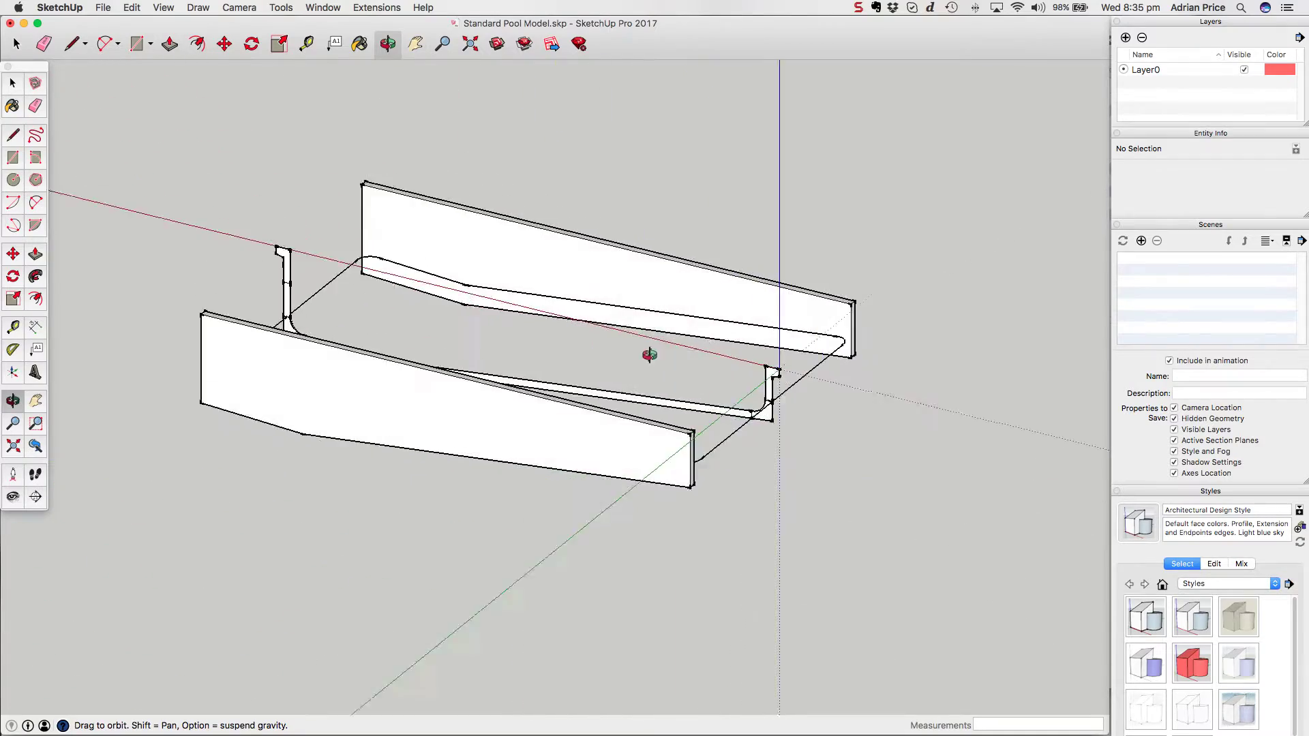
# Examine how both side walls line up with the cross-section profile and the plan outline from both ends
pyautogui.press('space')
pyautogui.click(497, 456)
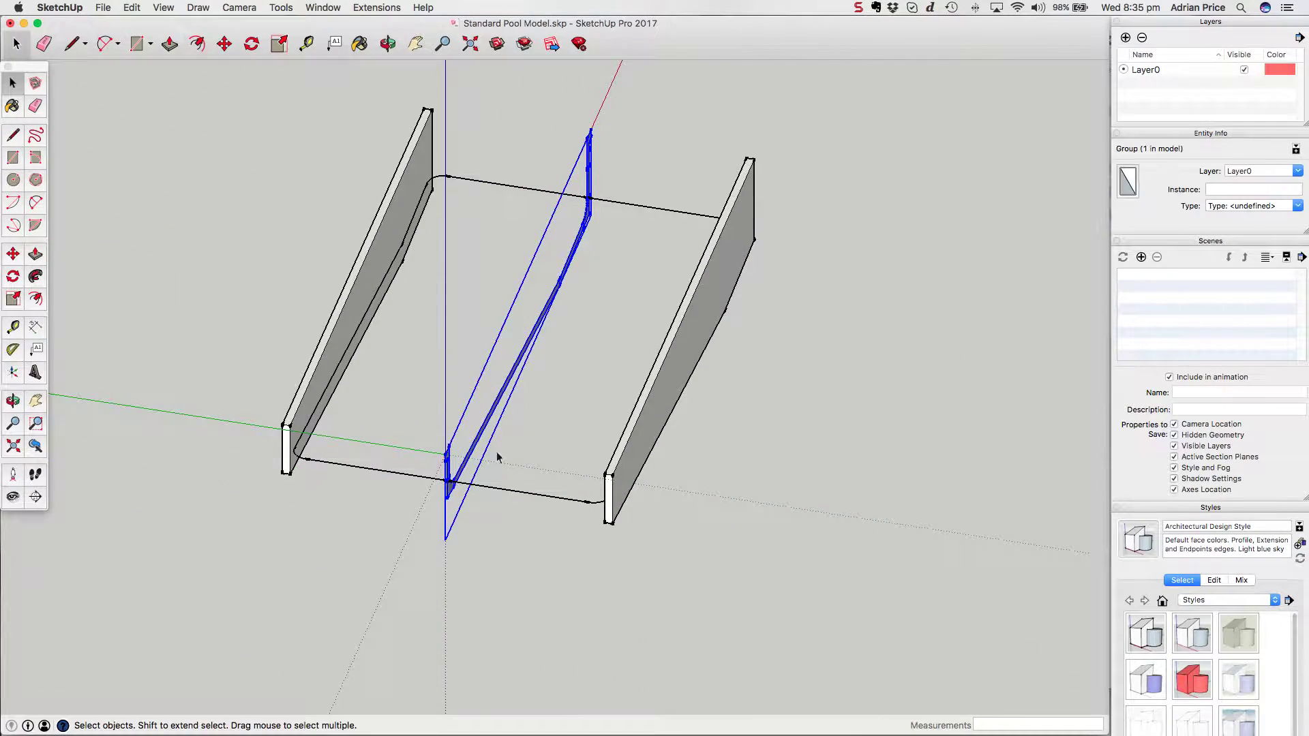
pyautogui.click(511, 497)
pyautogui.press('o')
pyautogui.moveTo(474, 485); pyautogui.dragTo(993, 429)
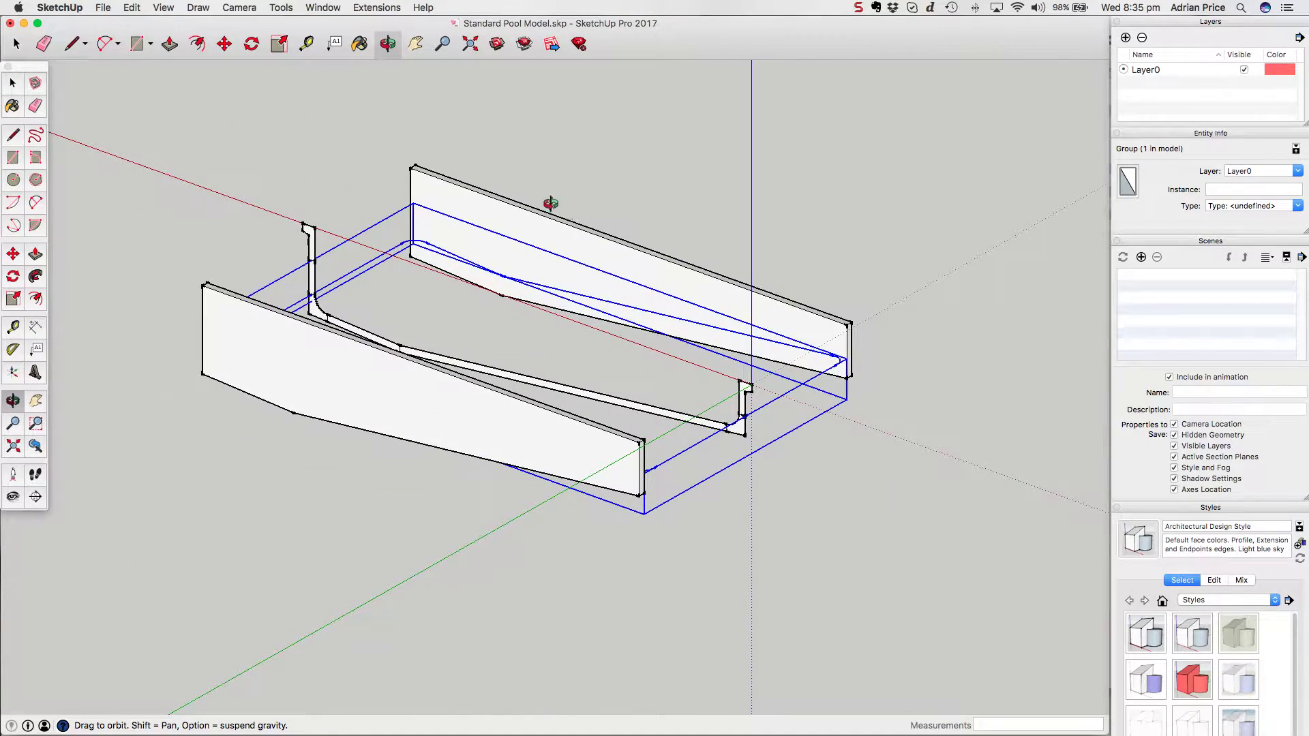
pyautogui.scroll(5, 512, 190)
pyautogui.scroll(-3, 549, 304)
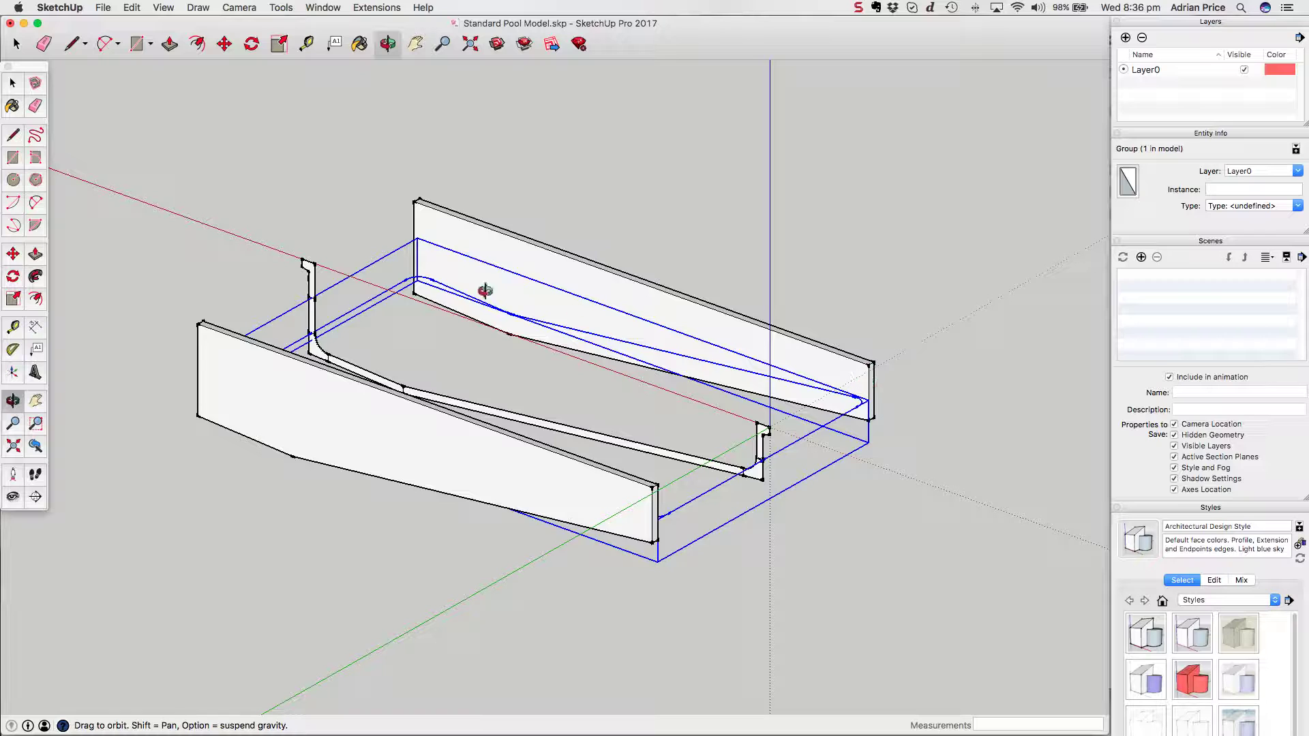
pyautogui.scroll(2, 609, 307)
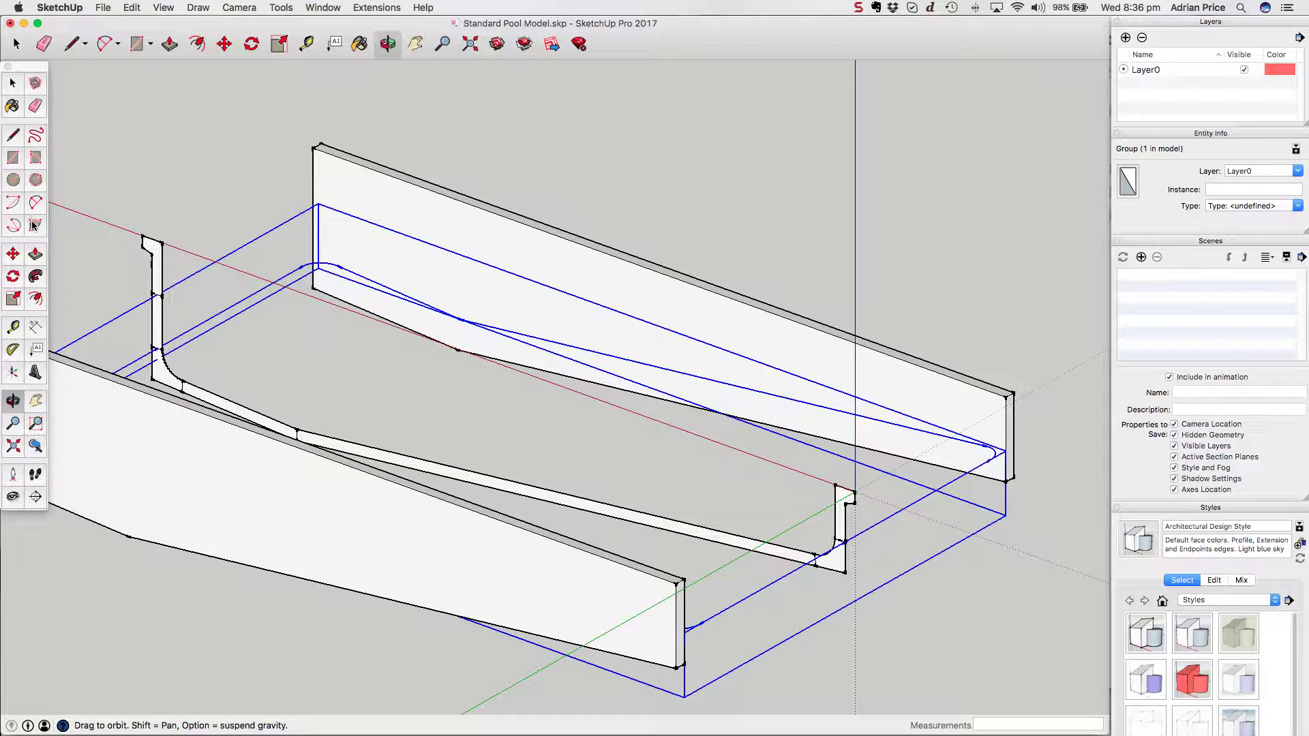
# Try offsetting the entire boundary of the copied wall's inner face inward
pyautogui.click(36, 300)
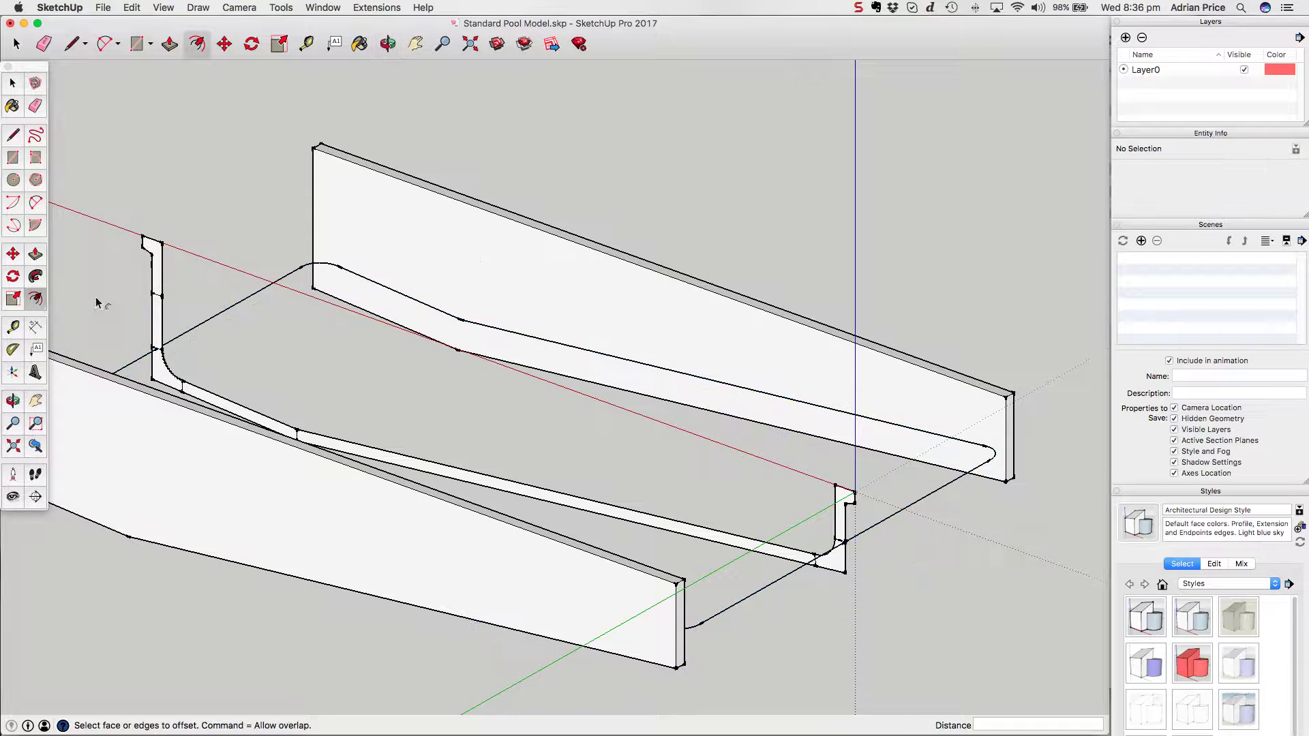
pyautogui.click(514, 233)
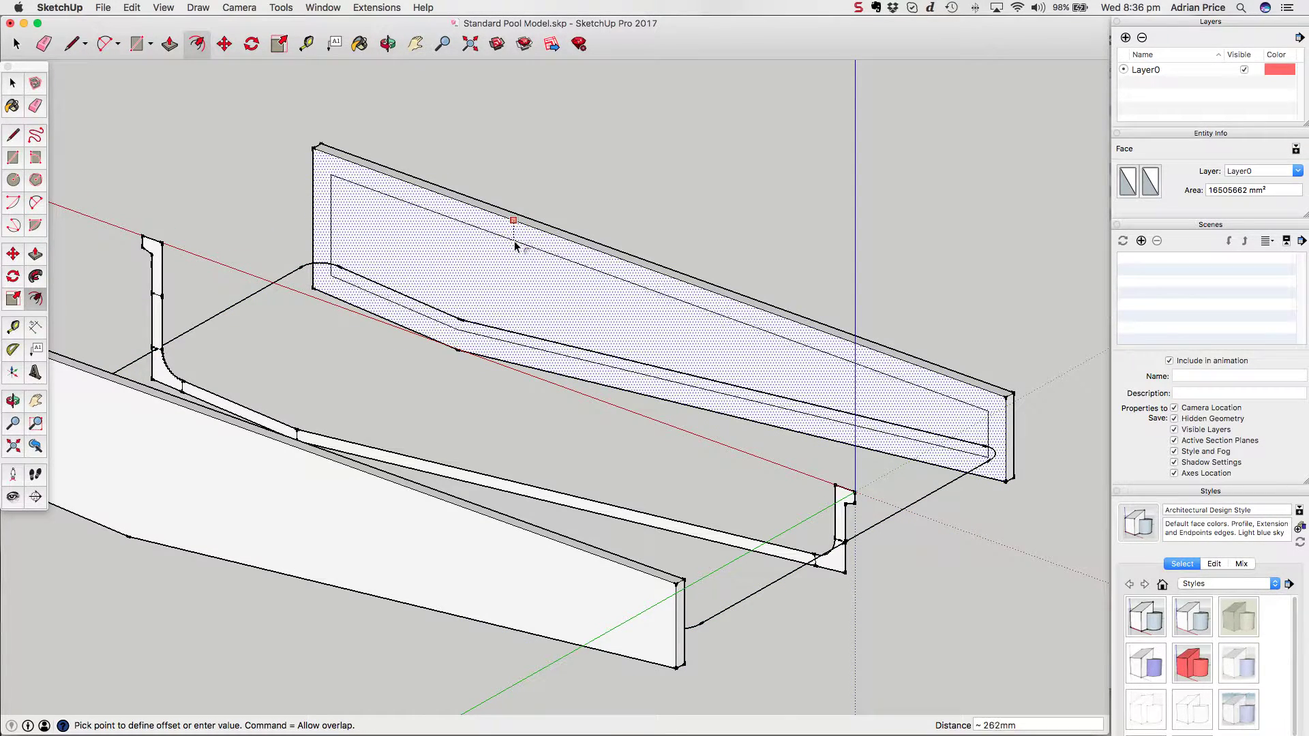
pyautogui.write('15')
pyautogui.press('Return')
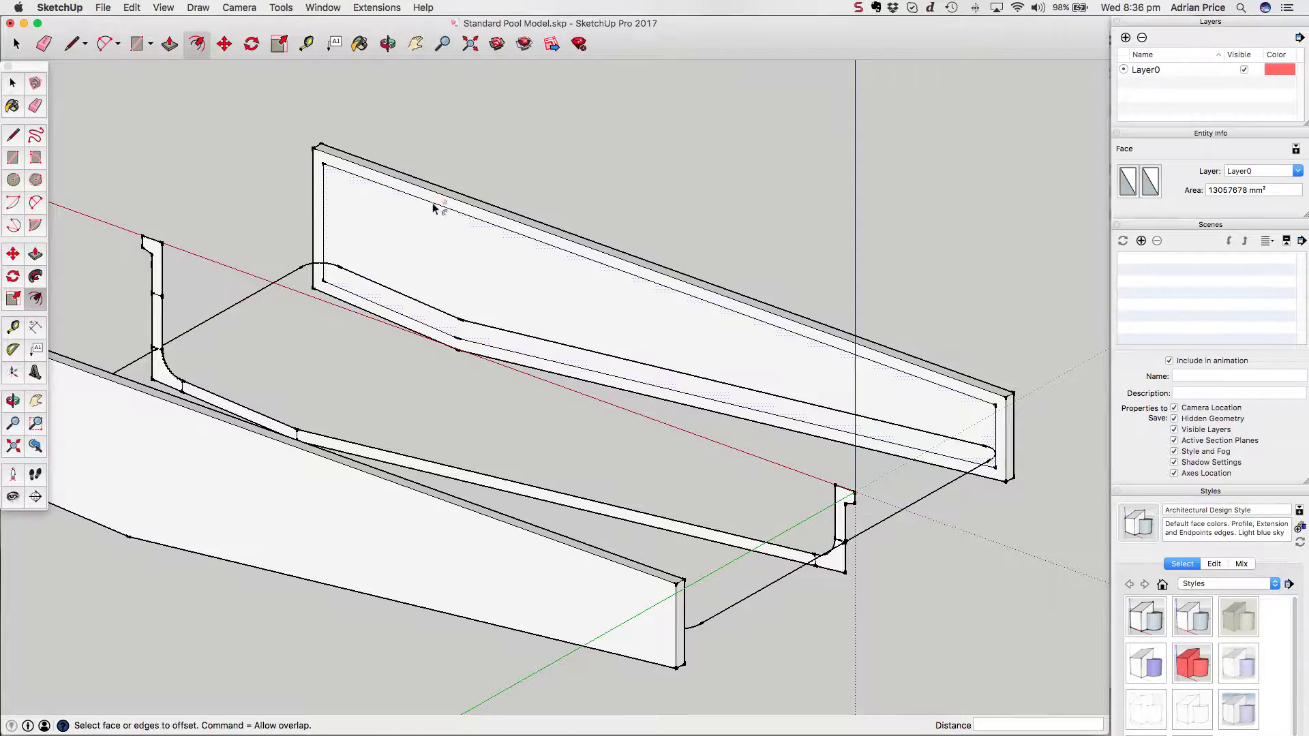
# Try extruding the offset border toward the opposite wall, then undo the extrusion and the offset
pyautogui.press('p')
pyautogui.scroll(3, 535, 218)
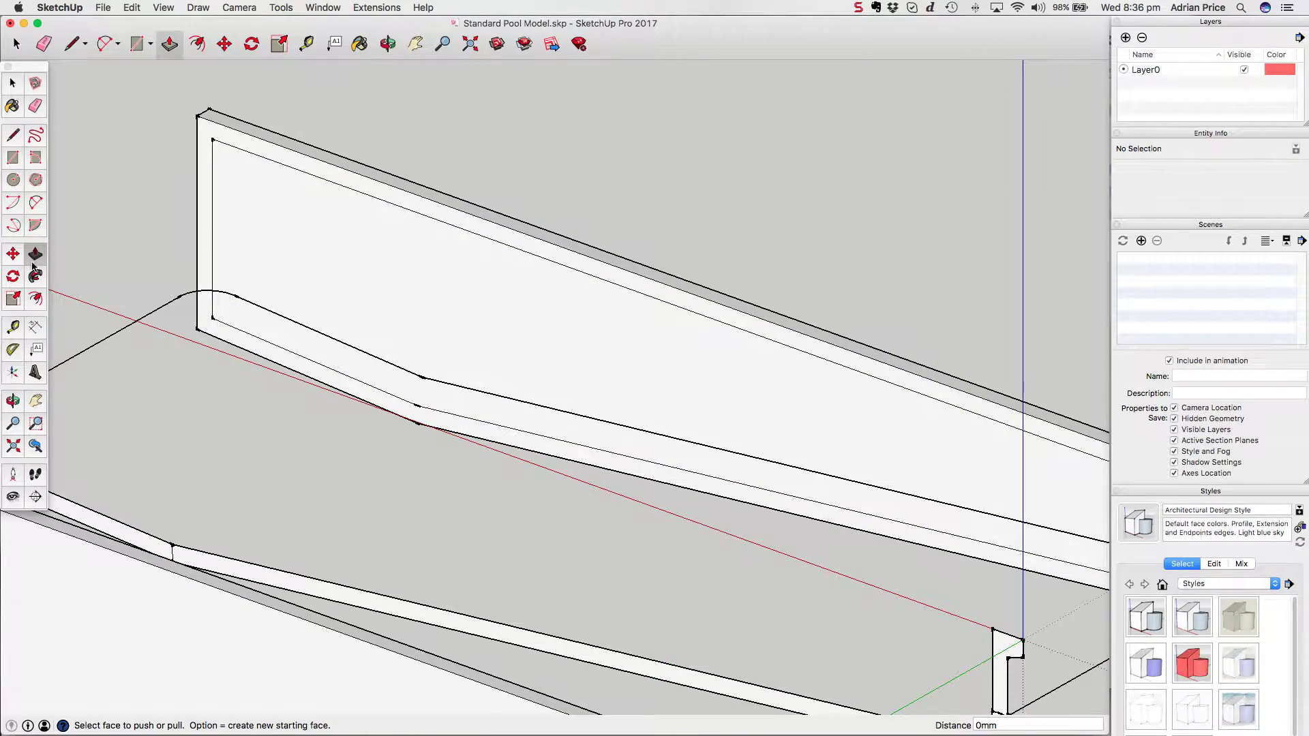
pyautogui.click(328, 181)
pyautogui.scroll(-5, 256, 254)
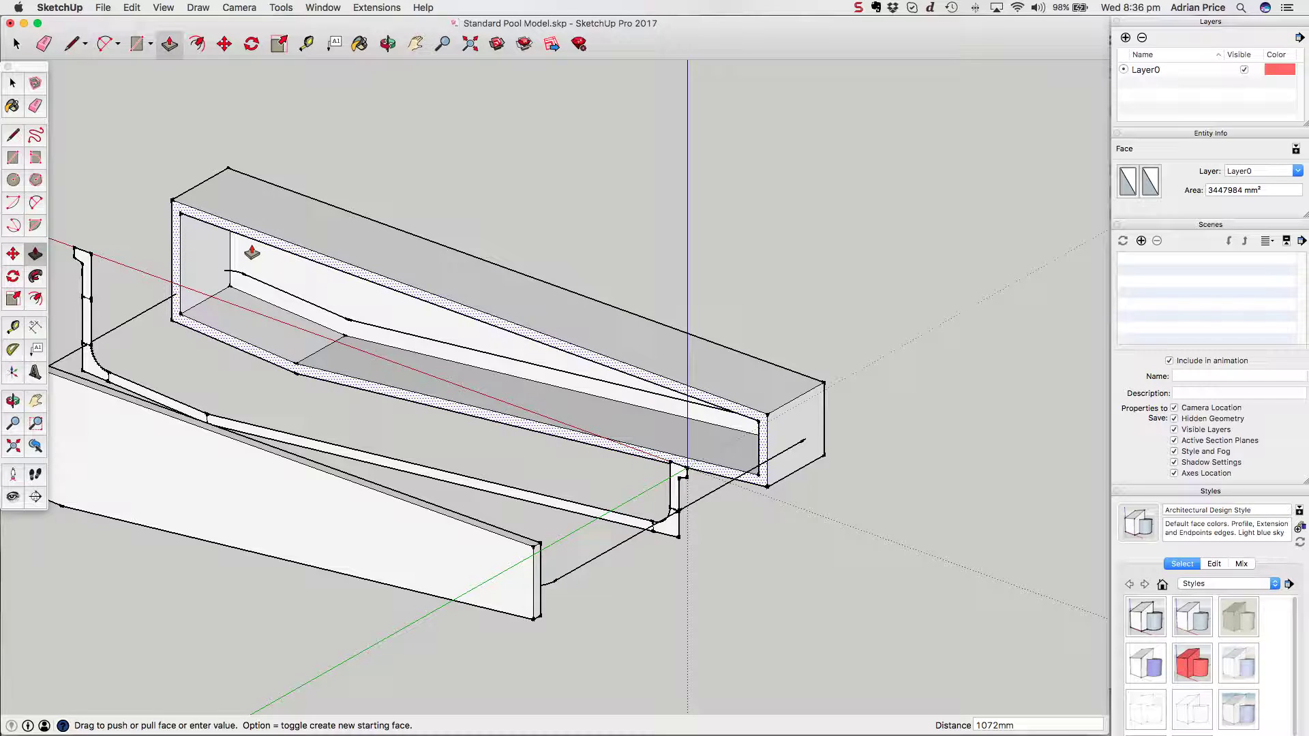
pyautogui.click(251, 253)
pyautogui.press('space')
pyautogui.scroll(3, 246, 218)
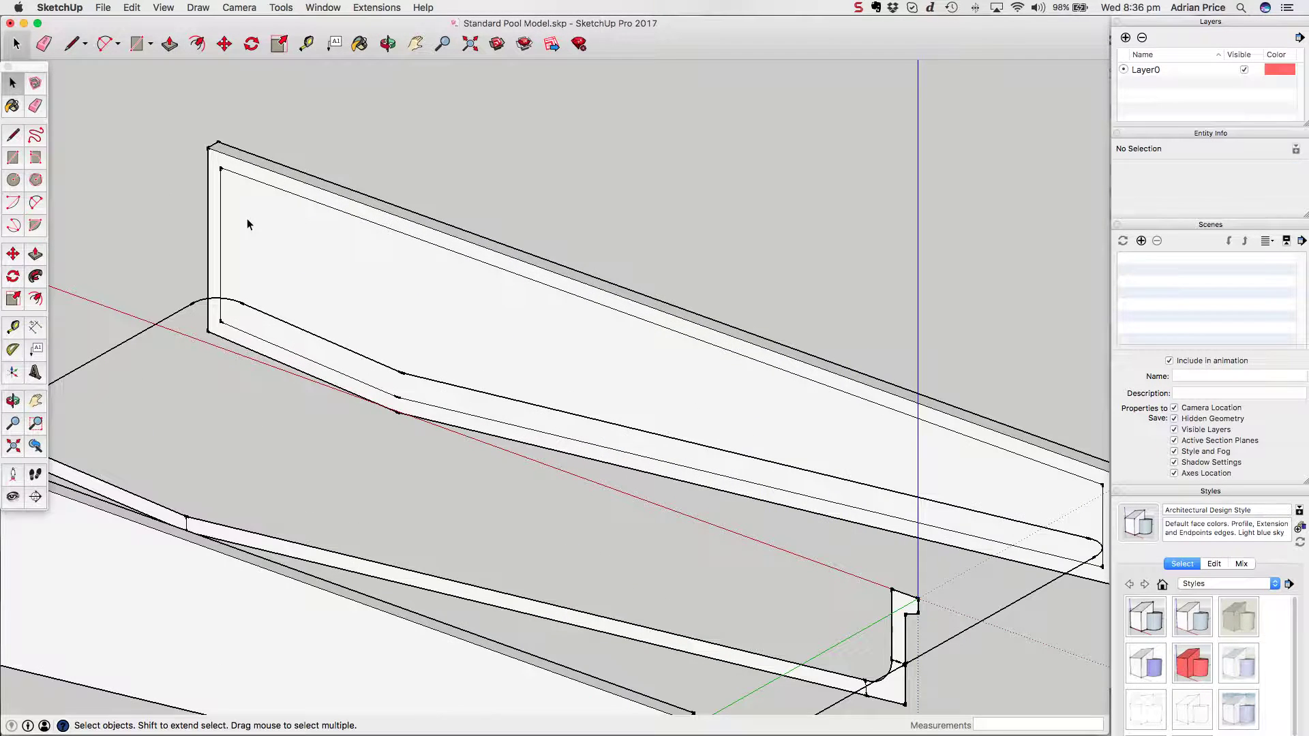
pyautogui.scroll(-2, 247, 218)
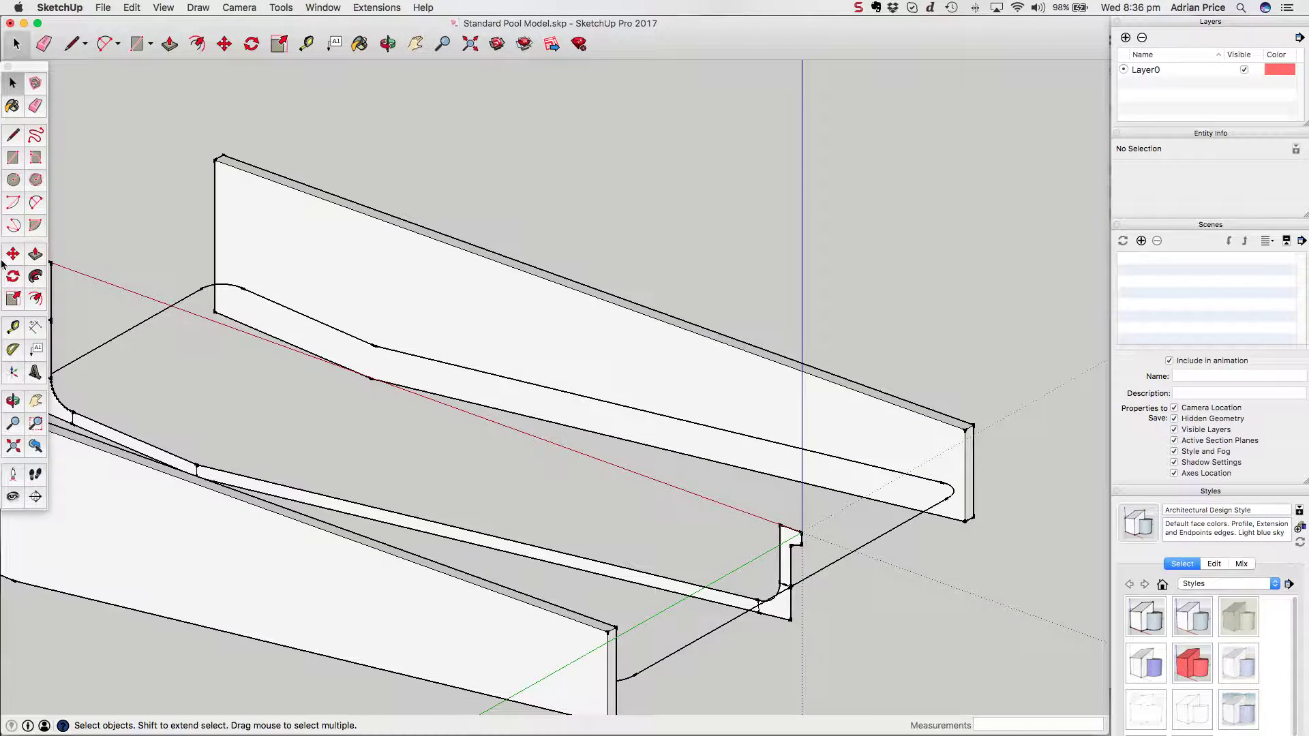
# Offset the two end edges and two sloping bottom edges of the copied wall's inner face inward by 150 mm
pyautogui.click(37, 301)
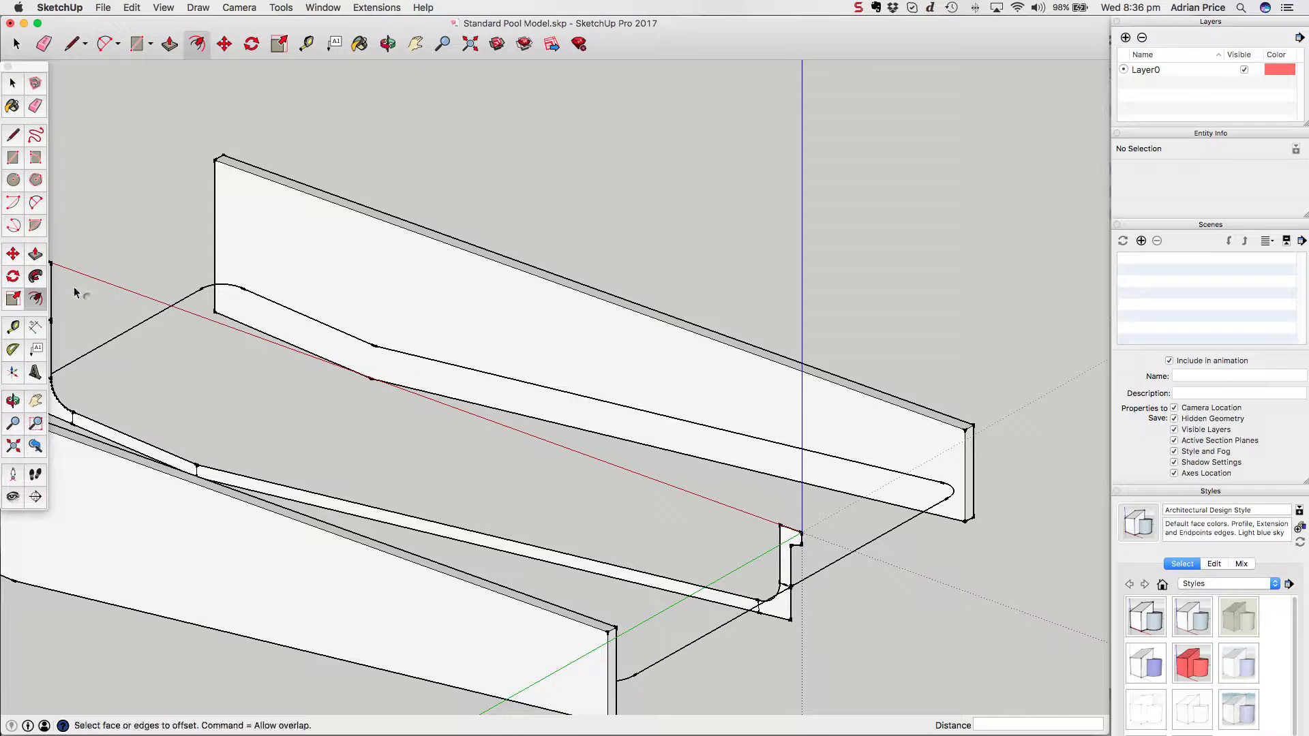
pyautogui.press('space')
pyautogui.click(214, 225)
pyautogui.keyDown('shift'); pyautogui.click(365, 375); pyautogui.keyUp('shift')
pyautogui.keyDown('shift'); pyautogui.click(458, 399); pyautogui.keyUp('shift')
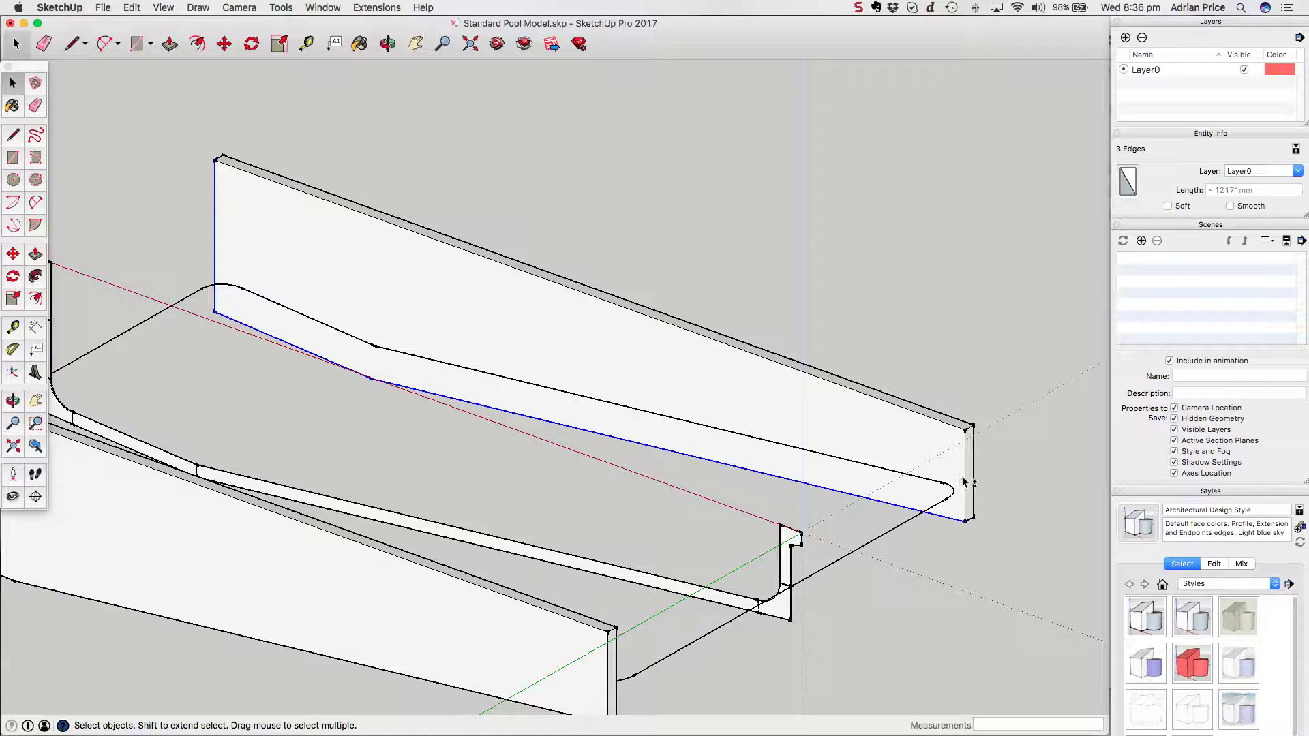
pyautogui.keyDown('shift'); pyautogui.click(966, 481); pyautogui.keyUp('shift')
pyautogui.click(35, 299)
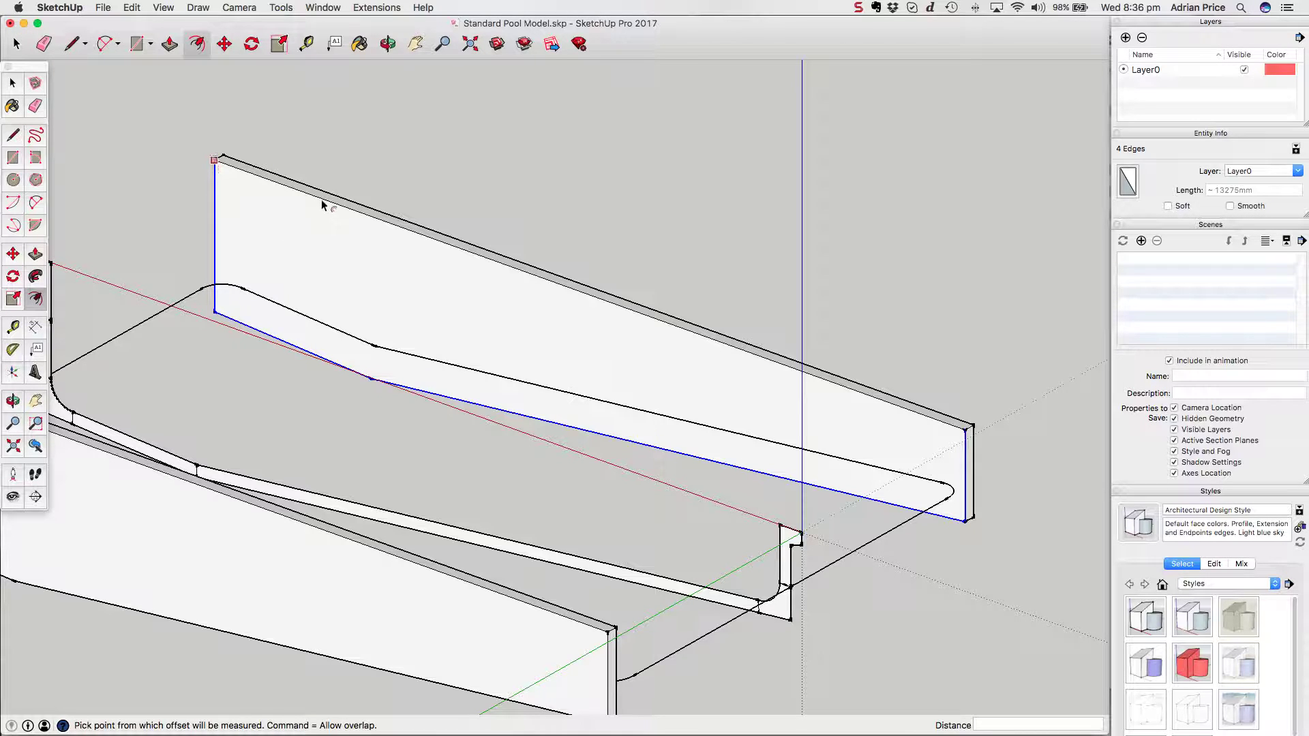
pyautogui.click(218, 246)
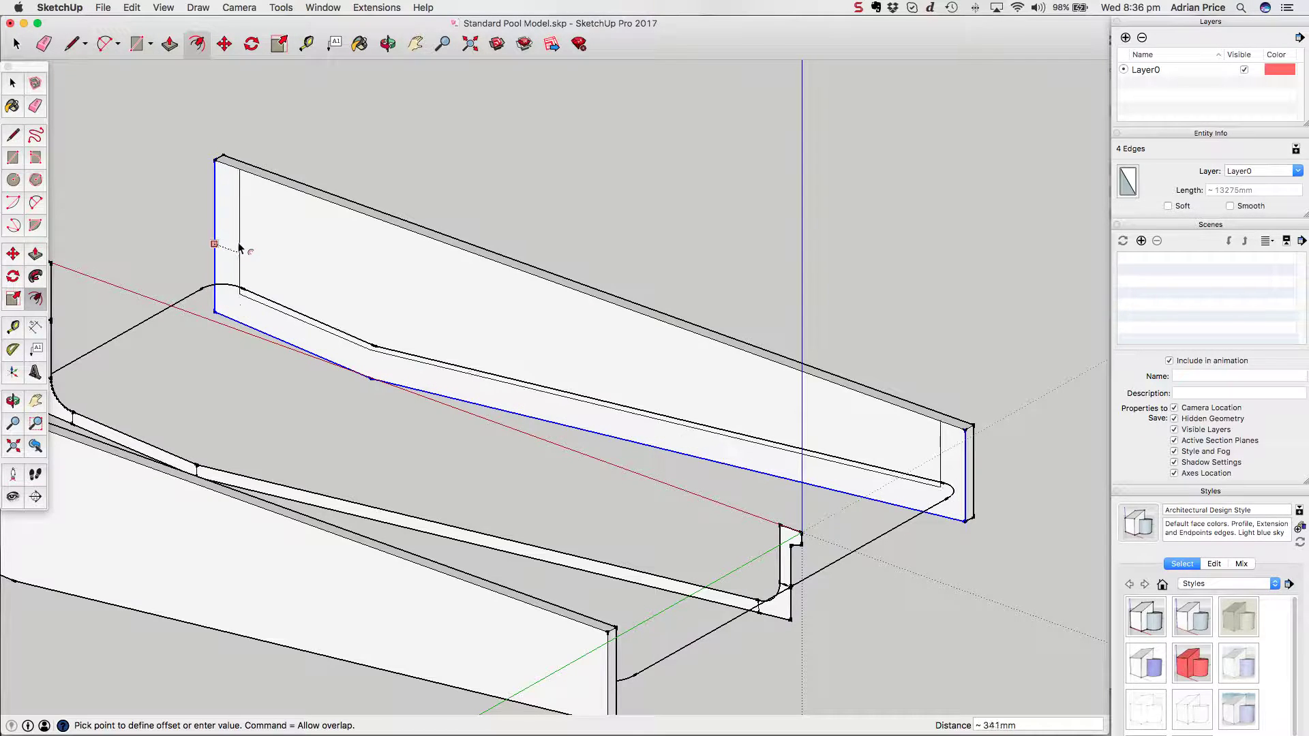
pyautogui.write('150')
pyautogui.press('Return')
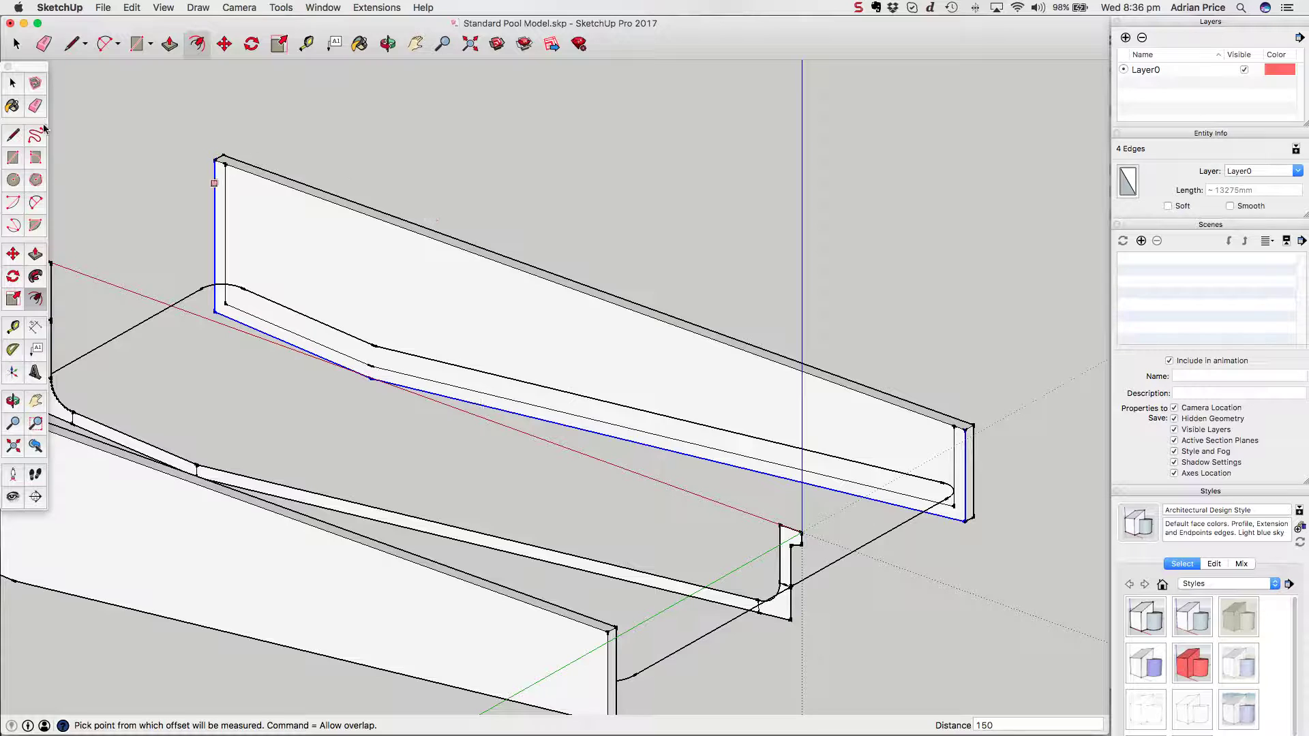
pyautogui.click(13, 82)
pyautogui.click(69, 231)
# Extrude the U-shaped strip 6000 mm to the opposite wall, forming the pool's end walls and sloping floor
pyautogui.press('p')
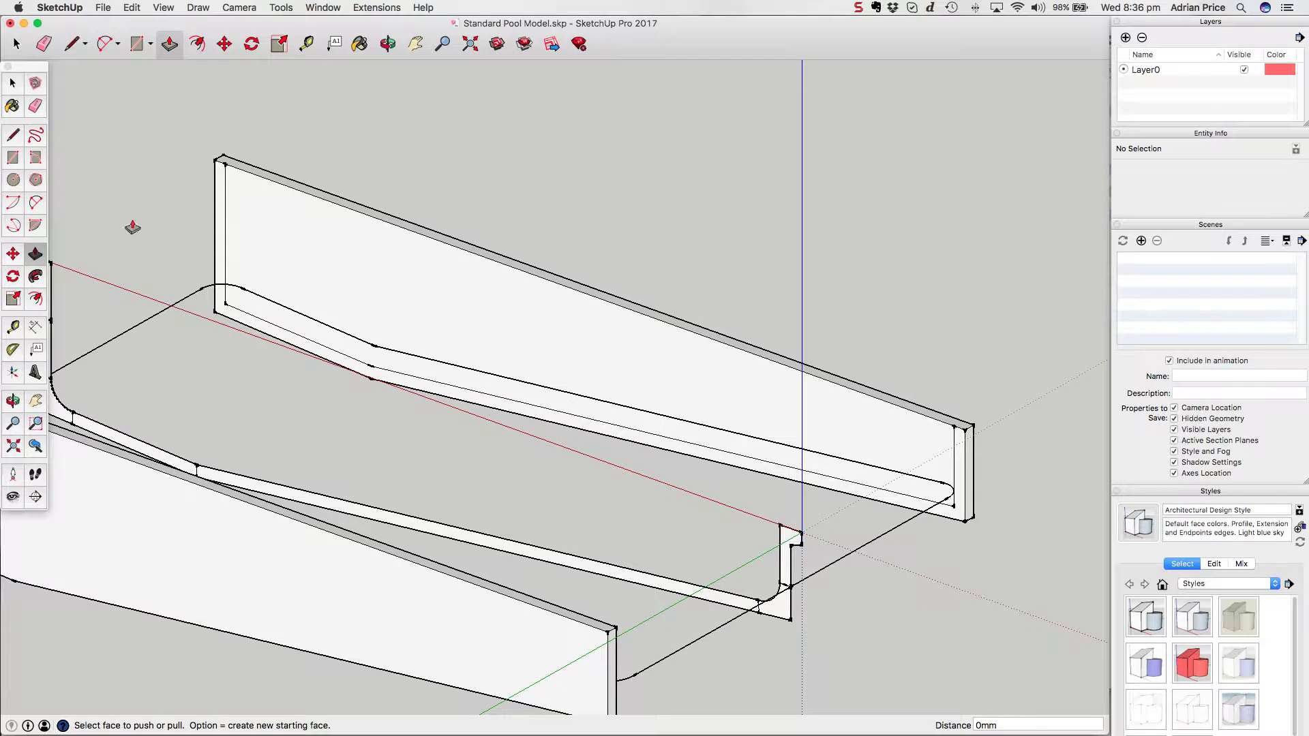
pyautogui.click(292, 286)
pyautogui.scroll(-3, 276, 378)
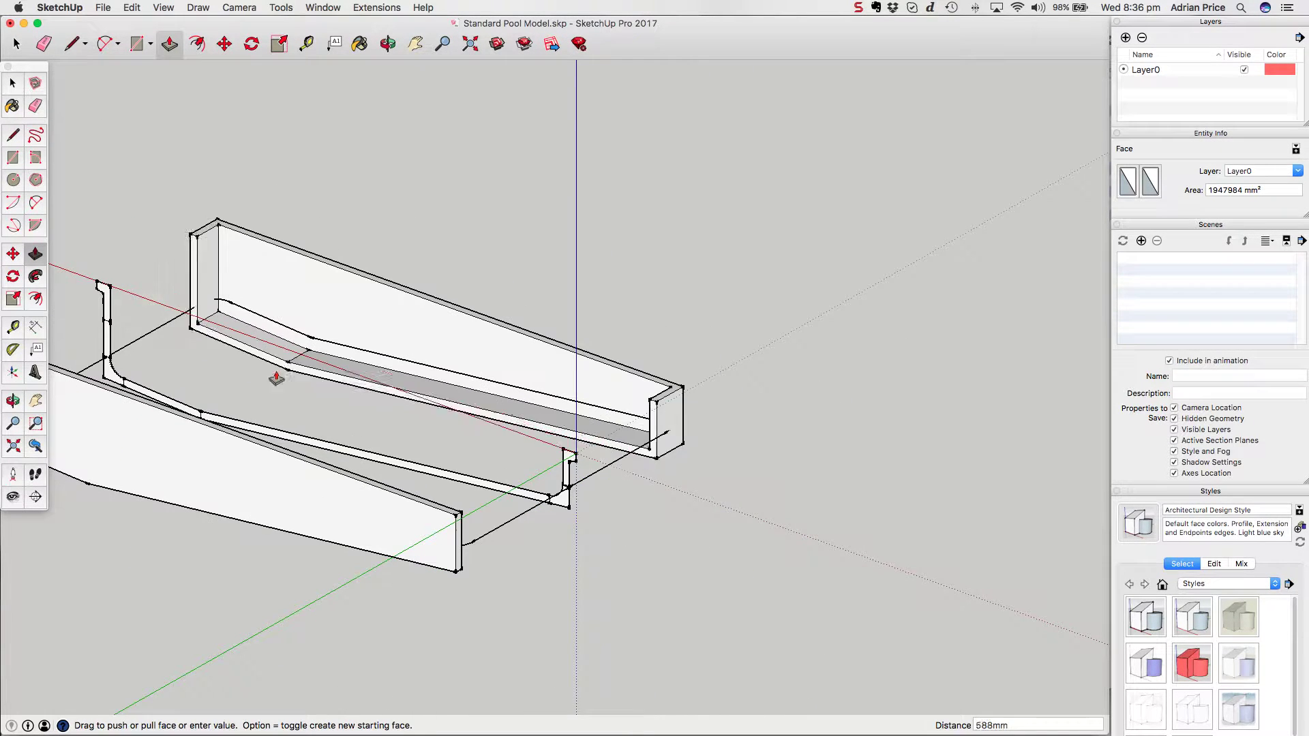
pyautogui.write('6000')
pyautogui.press('Return')
pyautogui.scroll(2, 473, 578)
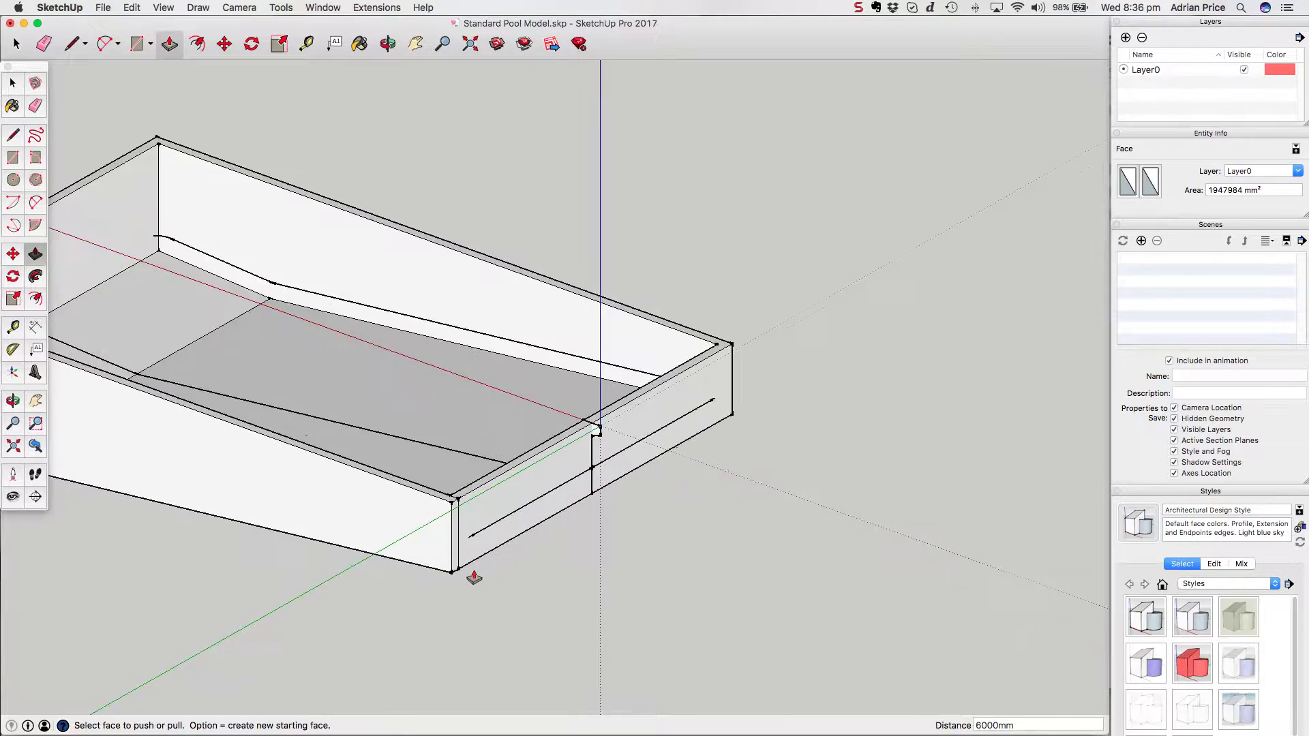
pyautogui.scroll(2, 476, 426)
pyautogui.scroll(2, 724, 386)
pyautogui.scroll(-5, 620, 371)
pyautogui.press('space')
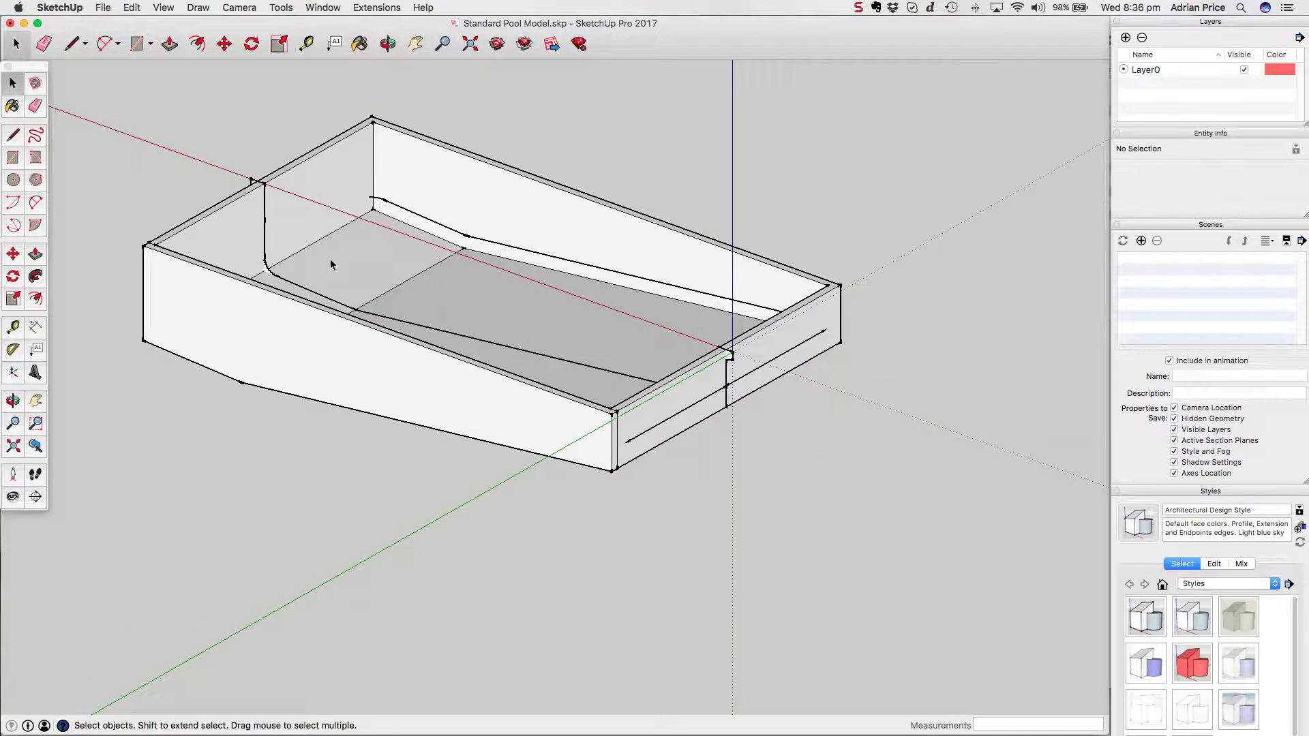
# Delete the grouped cross-section profile and its guide lines from inside the pool shell
pyautogui.scroll(2, 651, 422)
pyautogui.moveTo(657, 423); pyautogui.dragTo(393, 189, button='middle')
pyautogui.scroll(3, 396, 195)
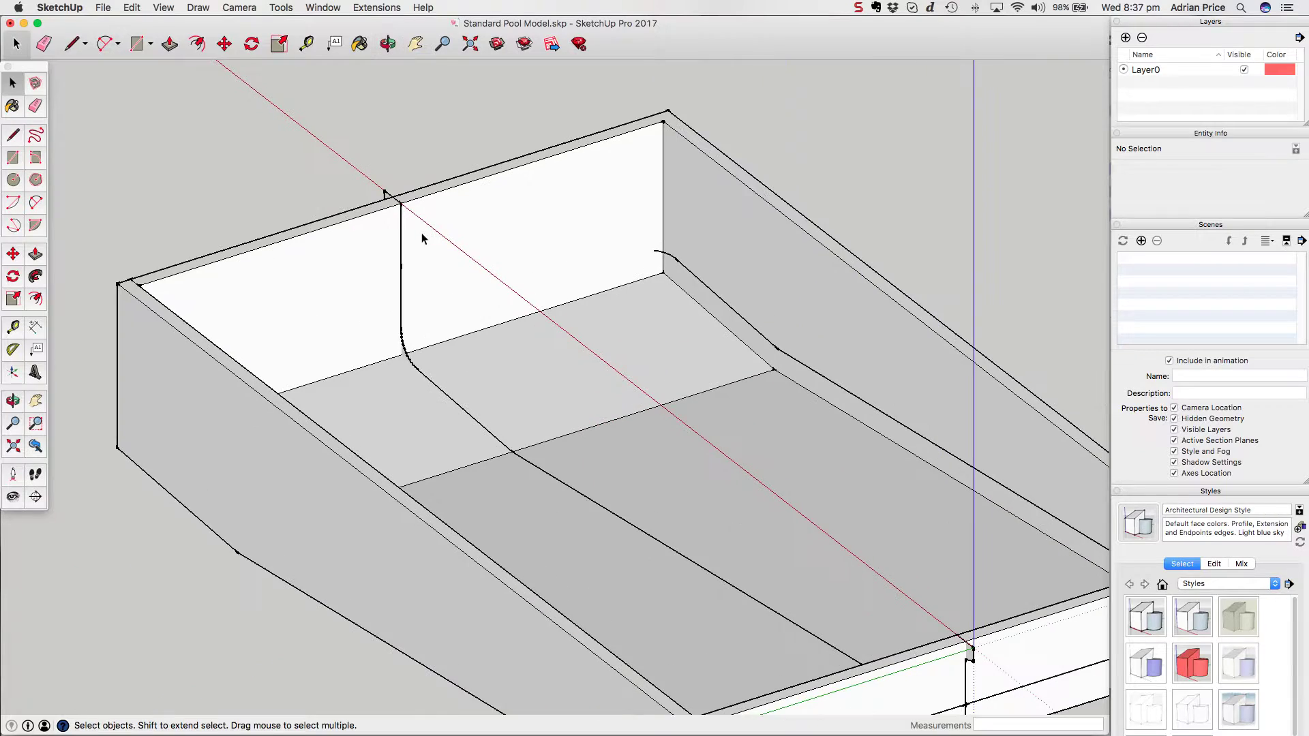
pyautogui.click(385, 197)
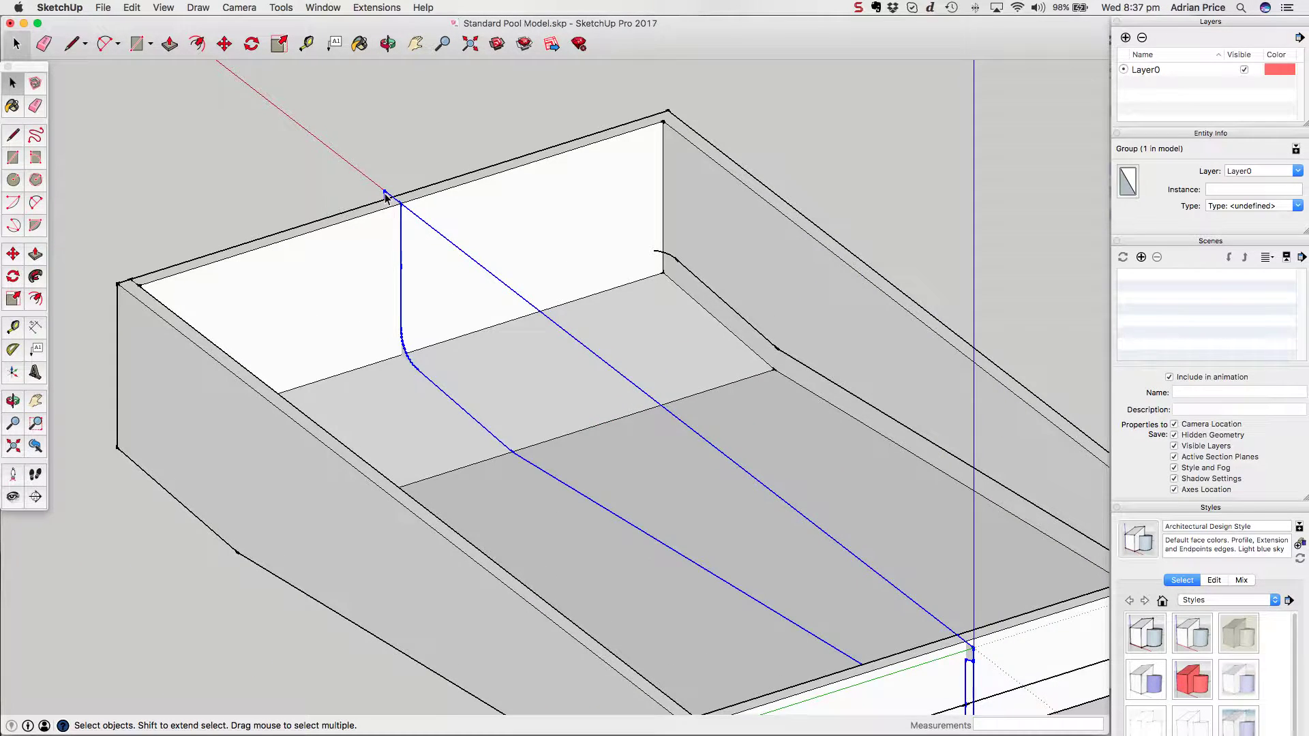
pyautogui.press('Delete')
pyautogui.scroll(-3, 607, 252)
pyautogui.click(599, 240)
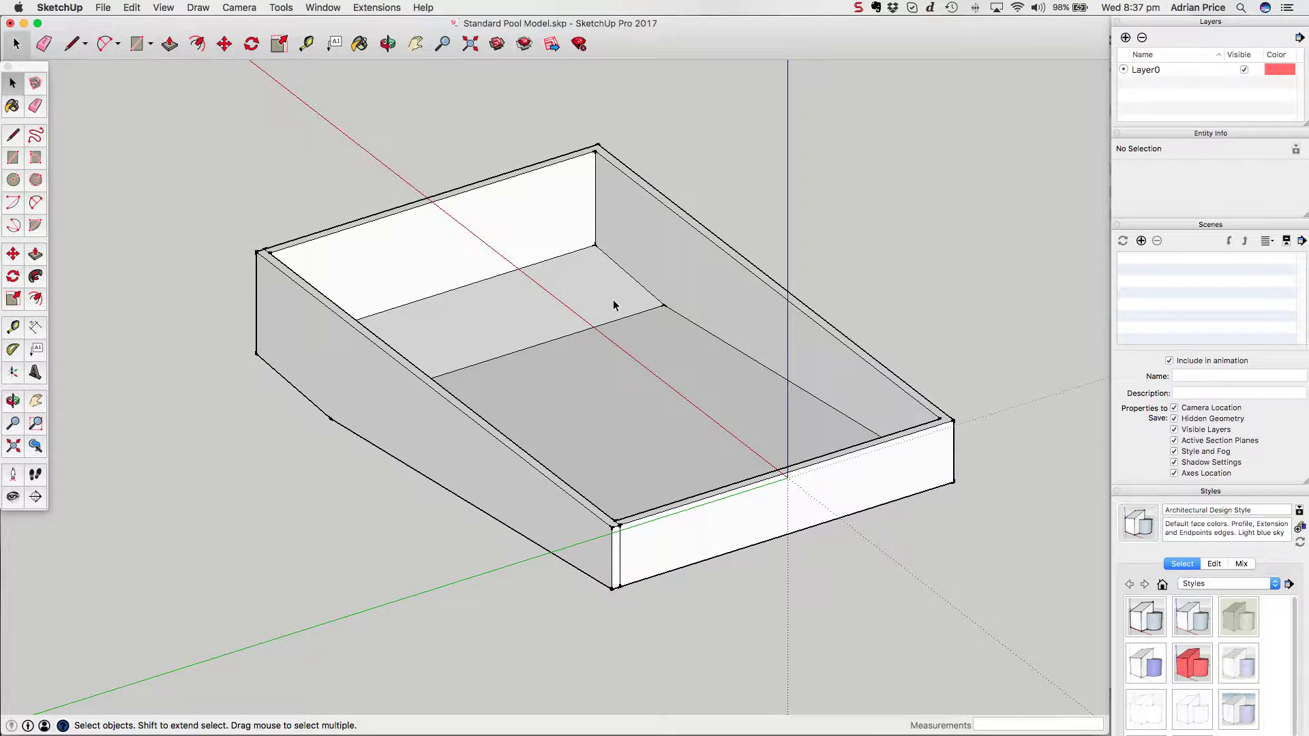
# Erase the leftover seam edges at the corners of the end walls where they meet the long side walls
pyautogui.moveTo(649, 344); pyautogui.dragTo(193, 505, button='middle')
pyautogui.scroll(5, 193, 505)
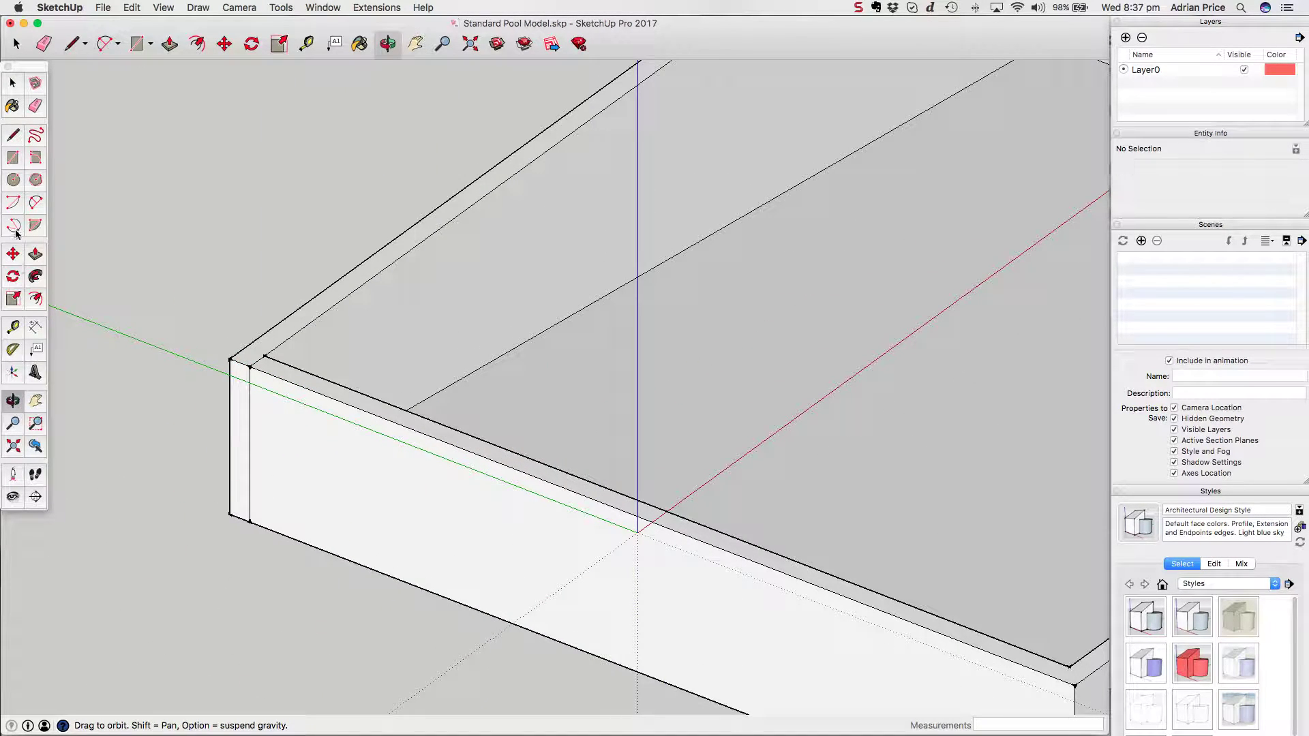
pyautogui.click(36, 105)
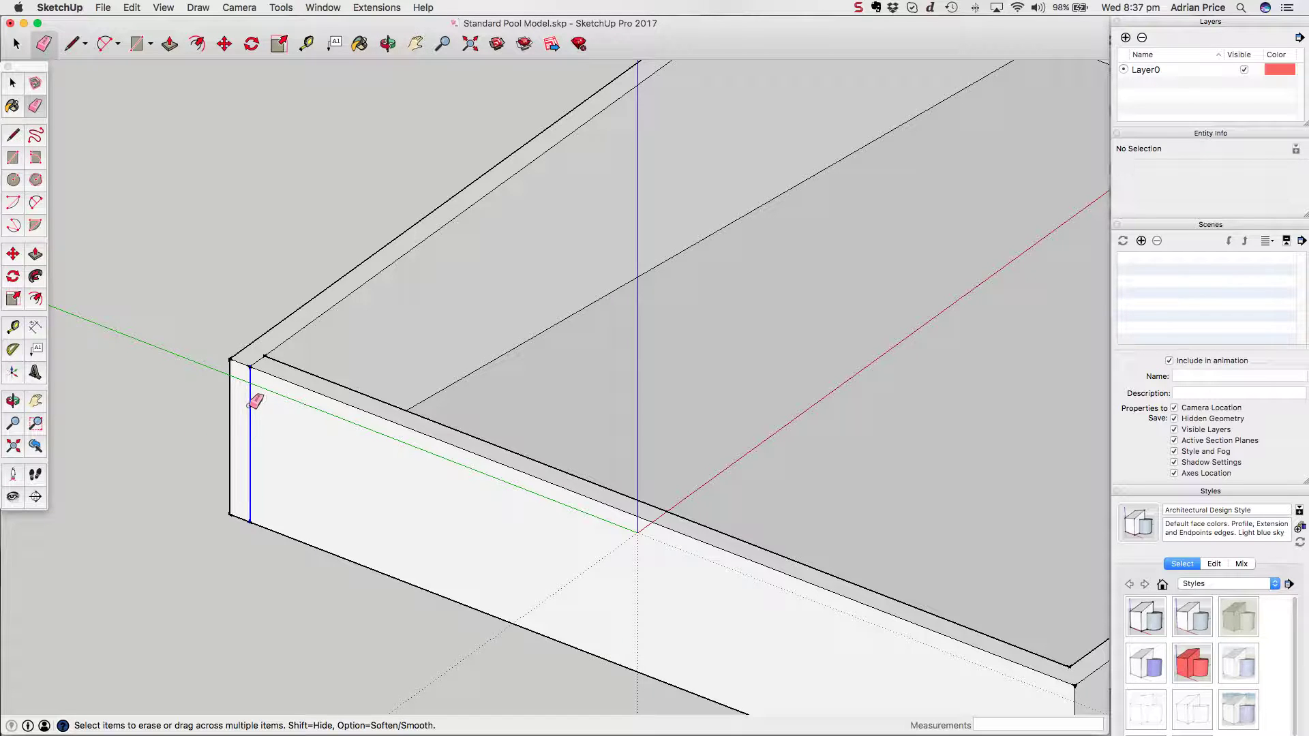
pyautogui.scroll(-3, 288, 507)
pyautogui.scroll(-3, 618, 251)
pyautogui.scroll(8, 635, 198)
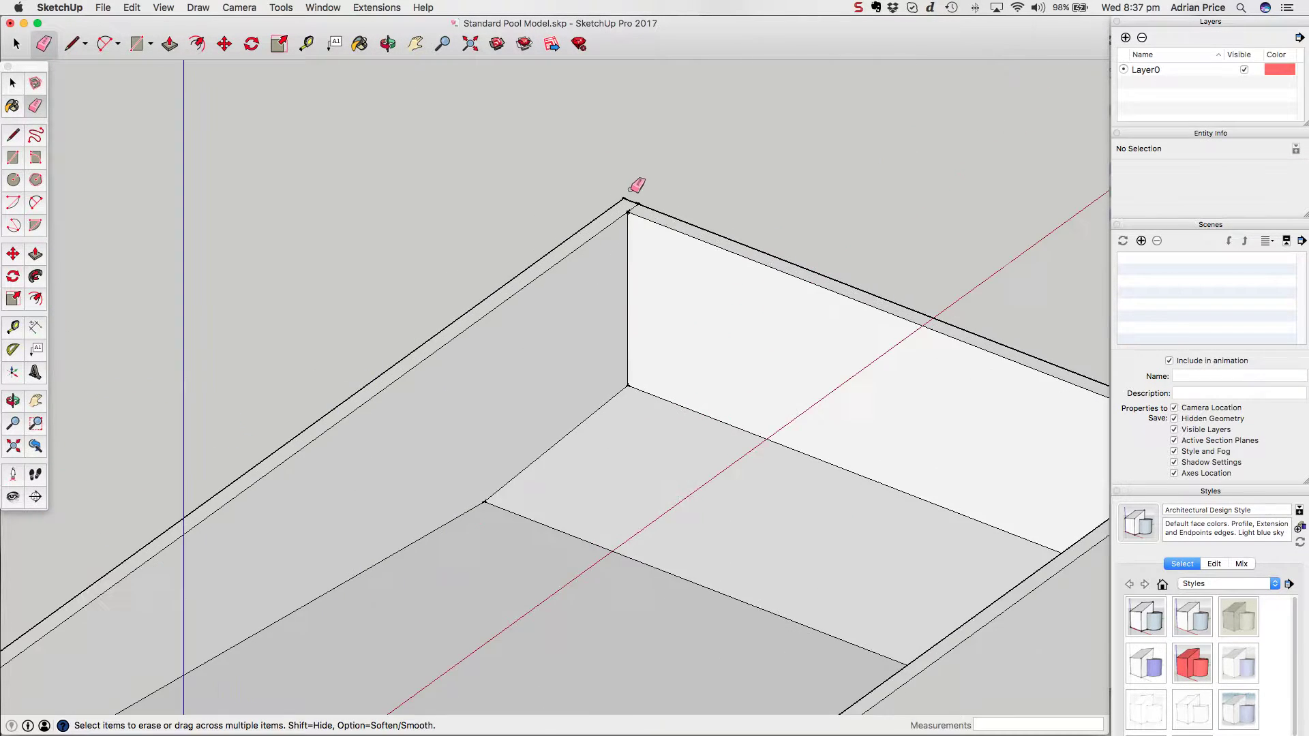
pyautogui.scroll(-5, 640, 208)
pyautogui.scroll(1, 616, 321)
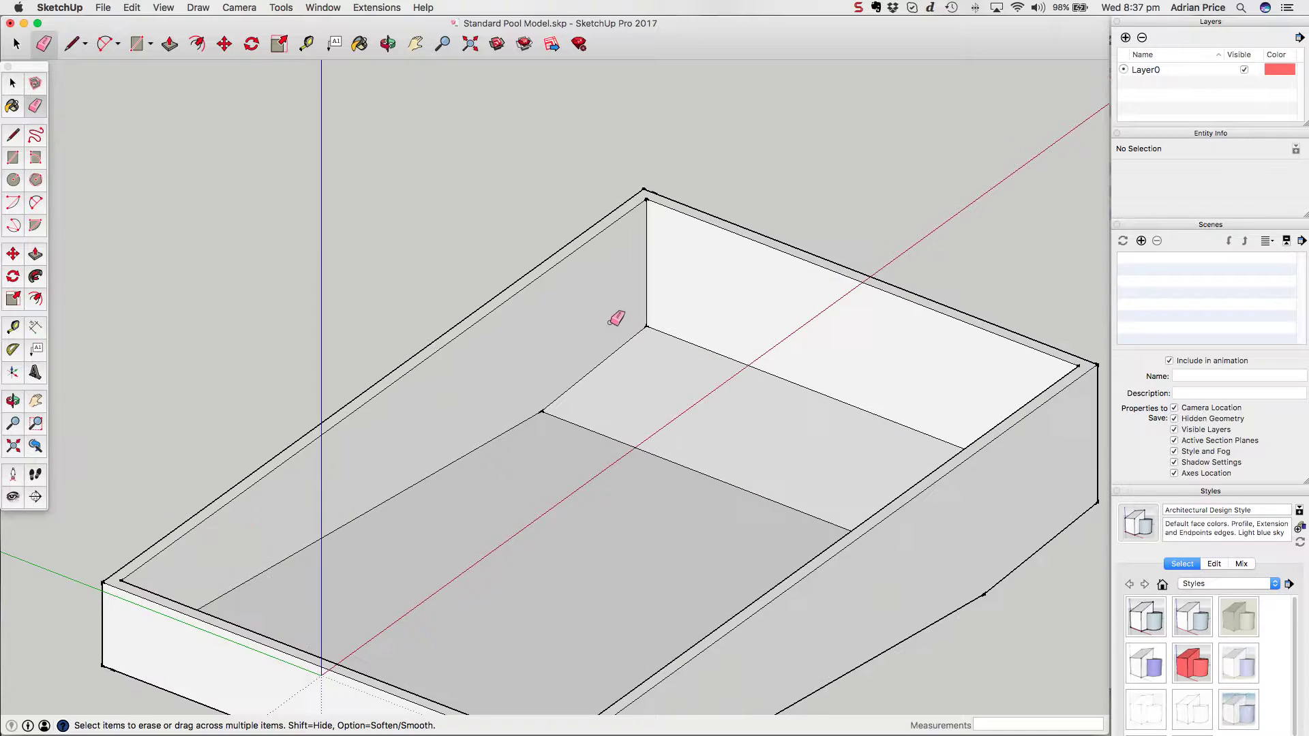
# Inspect the shell's wall and floor joints in X-ray view, and return to the opaque view of the whole pool
pyautogui.scroll(3, 465, 459)
pyautogui.scroll(2, 525, 433)
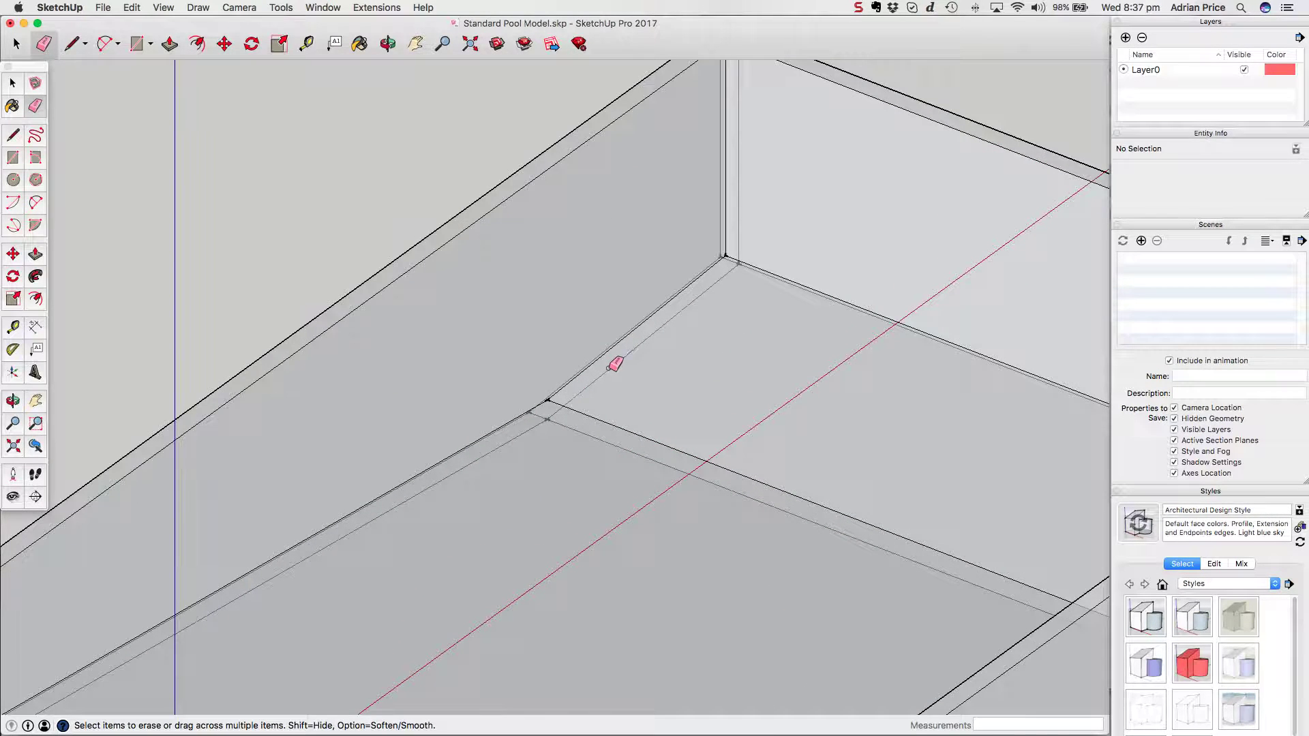
pyautogui.scroll(-5, 535, 426)
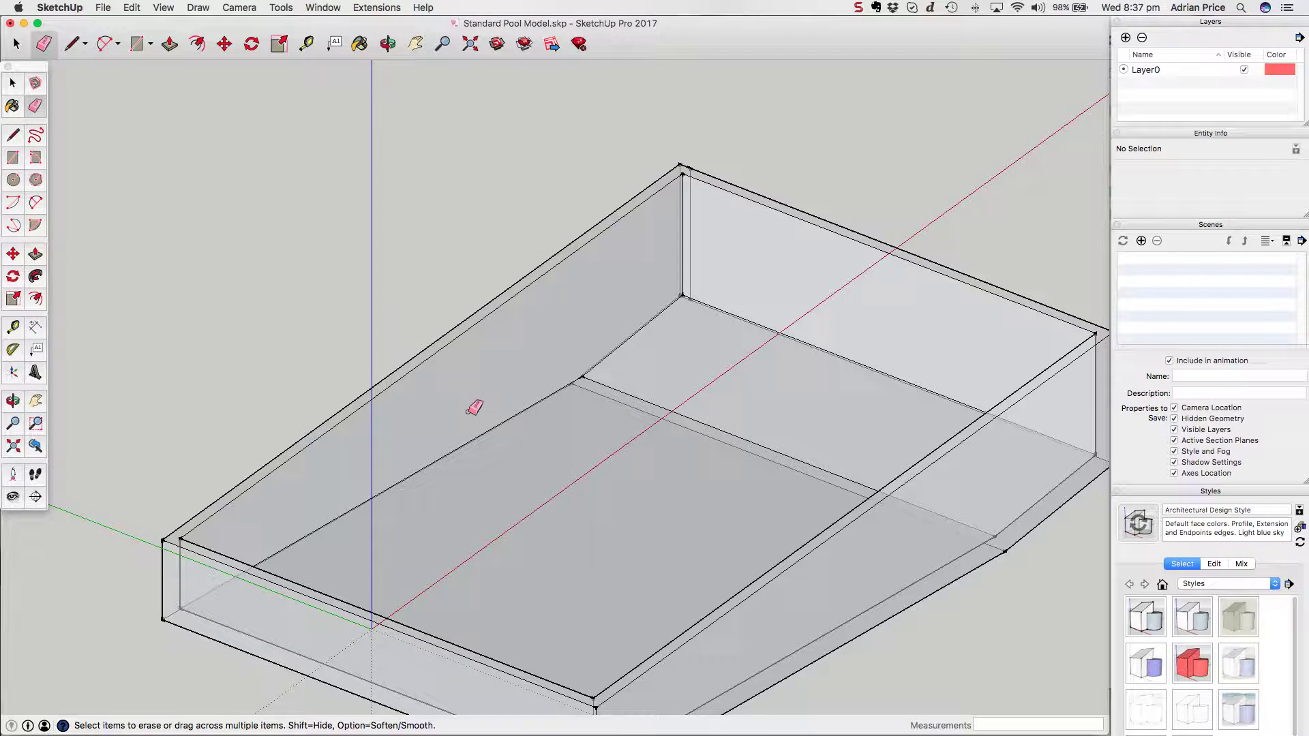
pyautogui.scroll(-4, 473, 406)
pyautogui.moveTo(440, 432)
pyautogui.mouseDown(button='middle')
pyautogui.moveTo(572, 459)
pyautogui.moveTo(812, 266)
pyautogui.moveTo(517, 169)
pyautogui.moveTo(707, 418)
pyautogui.moveTo(462, 382)
pyautogui.moveTo(869, 353)
pyautogui.moveTo(555, 526)
pyautogui.moveTo(196, 525)
pyautogui.moveTo(368, 458)
pyautogui.moveTo(303, 465)
pyautogui.moveTo(400, 286)
pyautogui.moveTo(461, 338)
pyautogui.moveTo(385, 423)
pyautogui.mouseUp(button='middle')
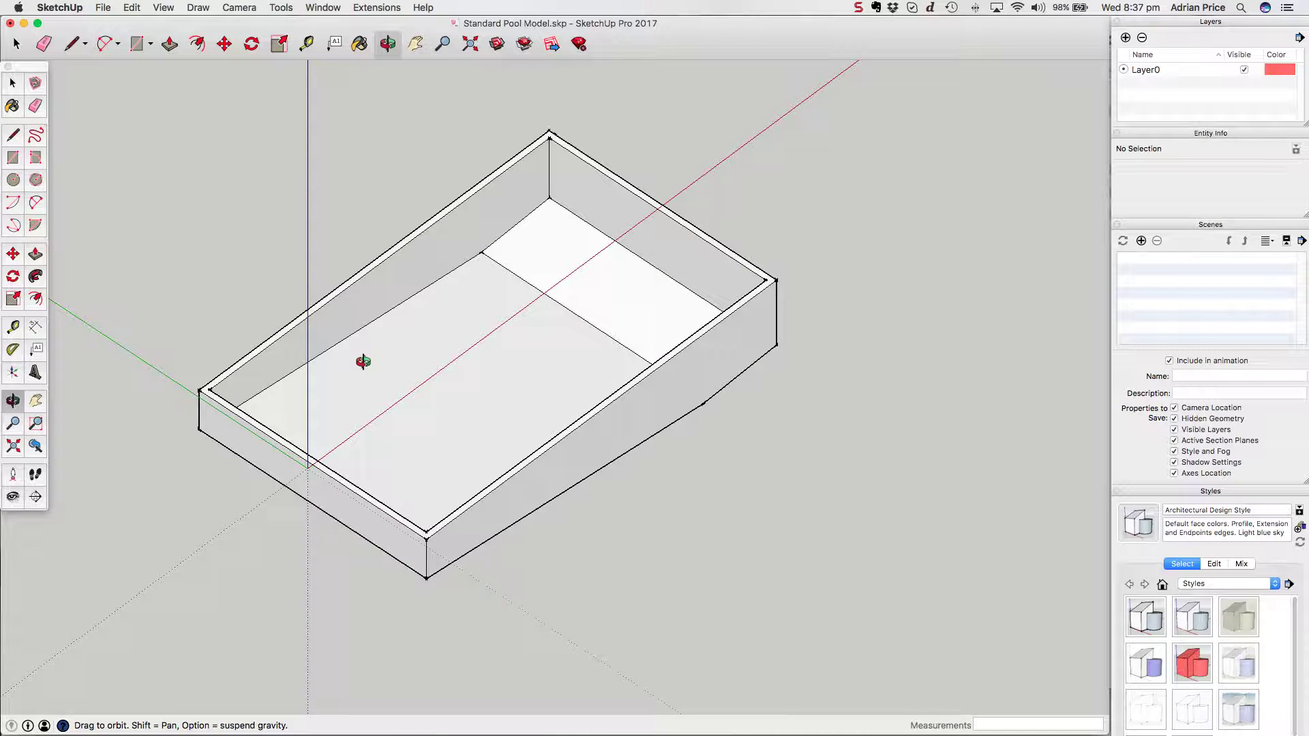
pyautogui.scroll(2, 407, 303)
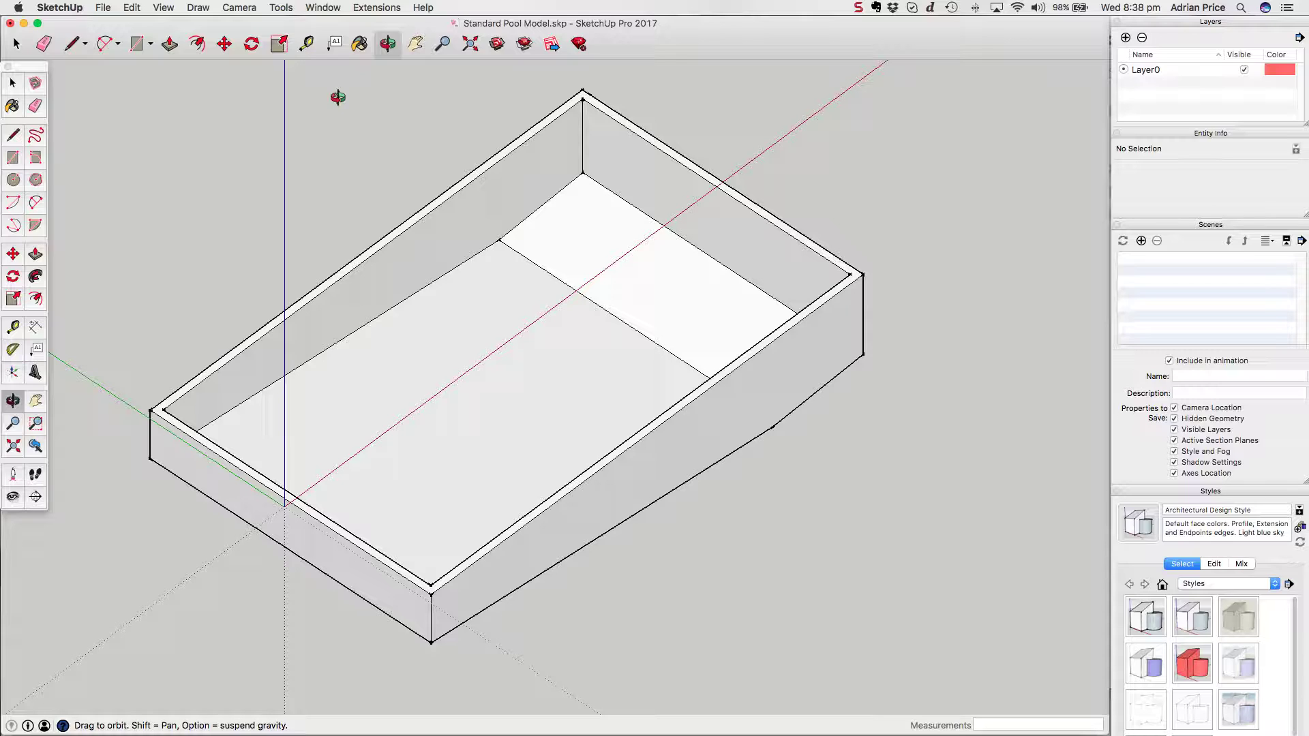
# Browse the Fredo6 extensions in the SketchUcation ExtensionStore for LibFredo6 and RoundCorner, and close the store
pyautogui.click(377, 7)
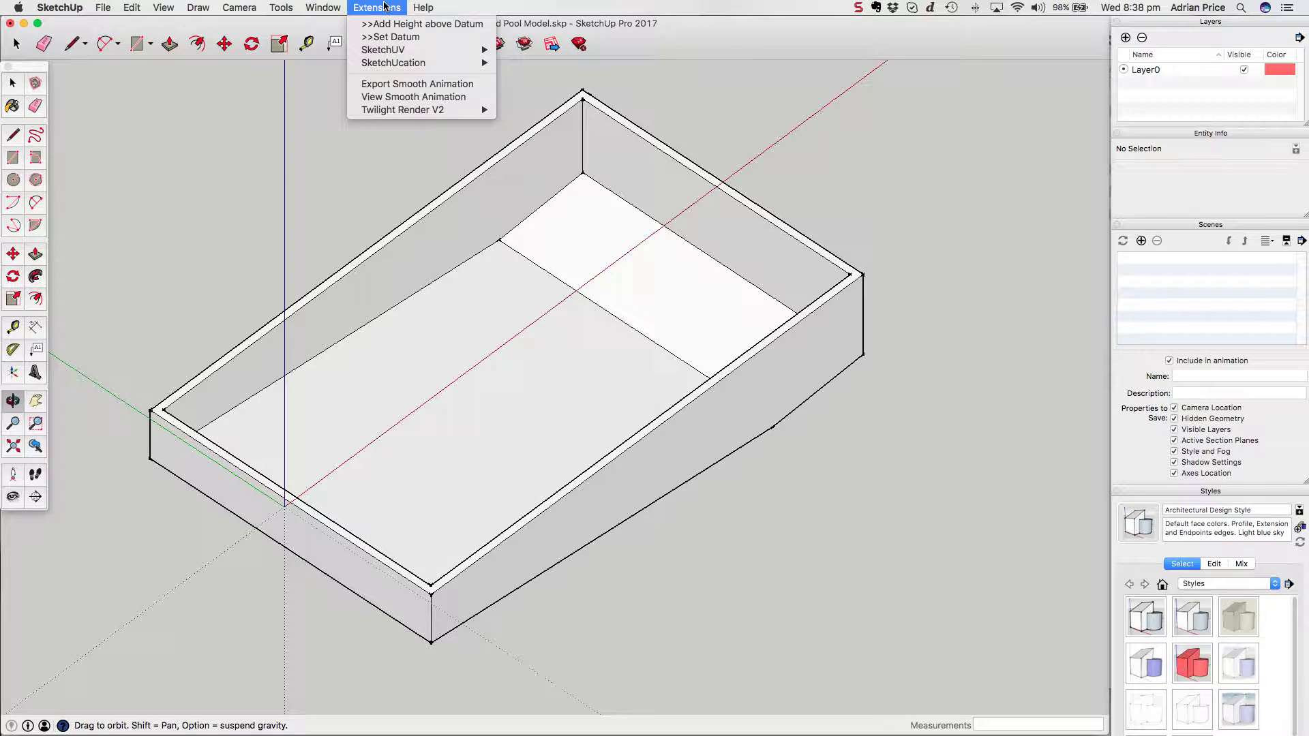
pyautogui.moveTo(413, 69)
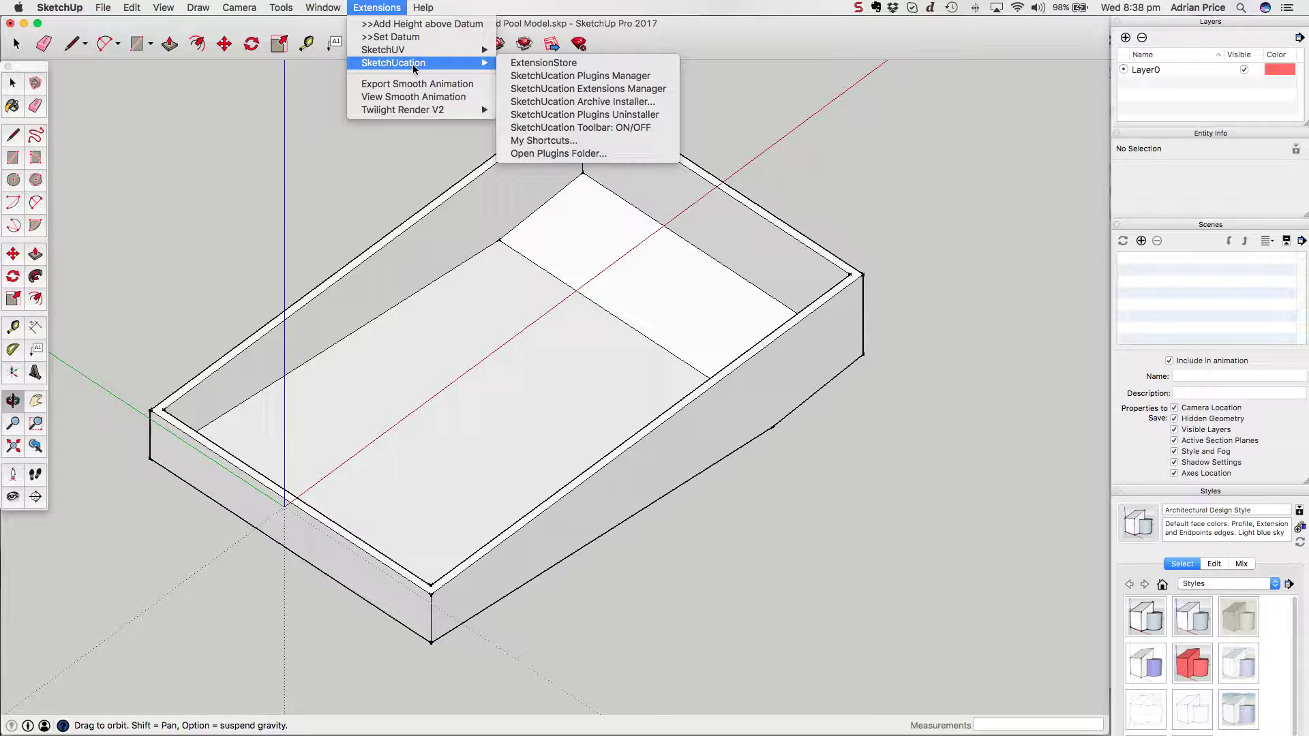
pyautogui.click(516, 64)
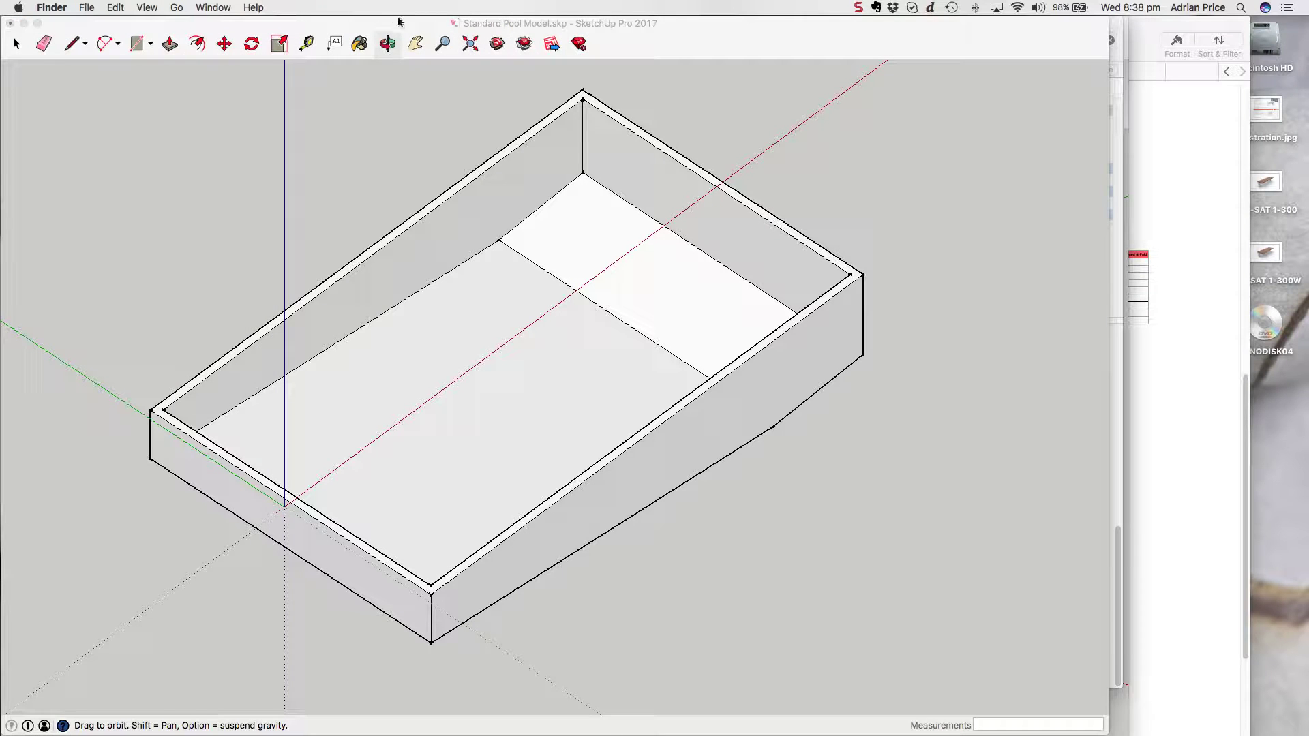
pyautogui.click(400, 31)
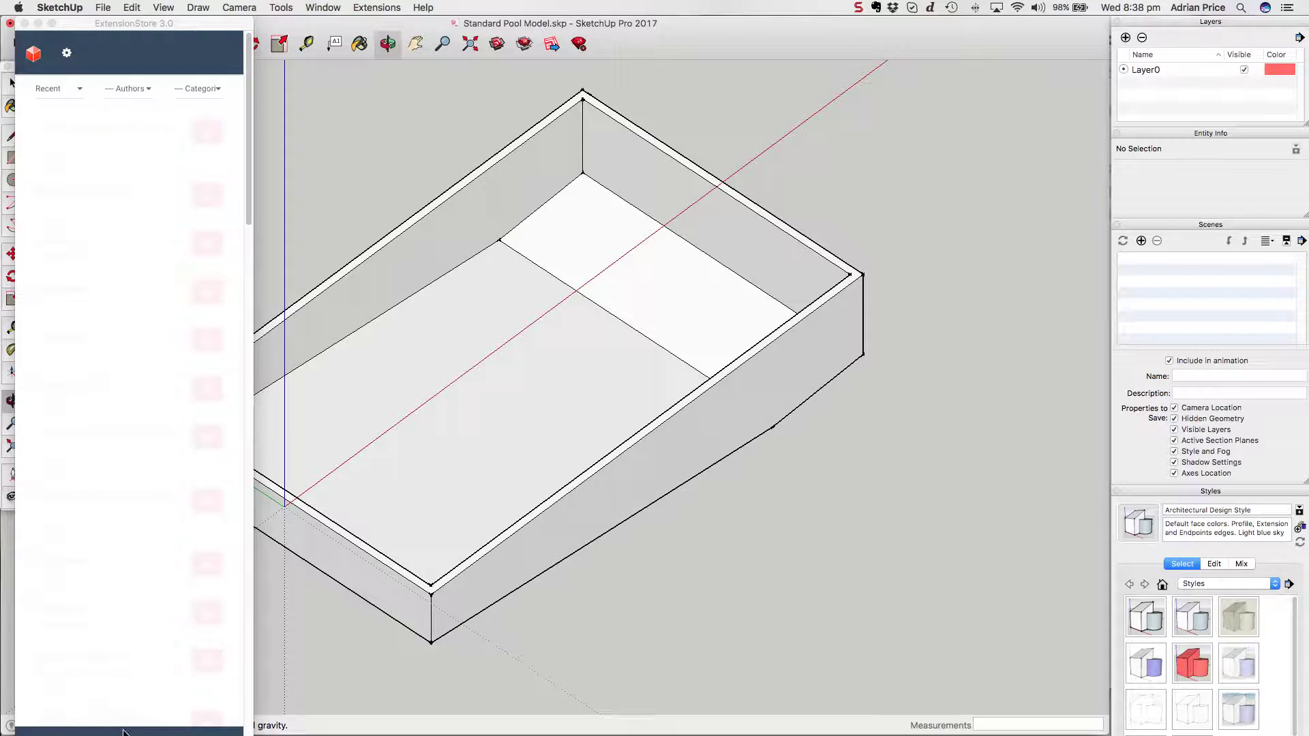
pyautogui.moveTo(124, 23)
pyautogui.mouseDown()
pyautogui.moveTo(193, 23)
pyautogui.moveTo(122, 23)
pyautogui.mouseUp()
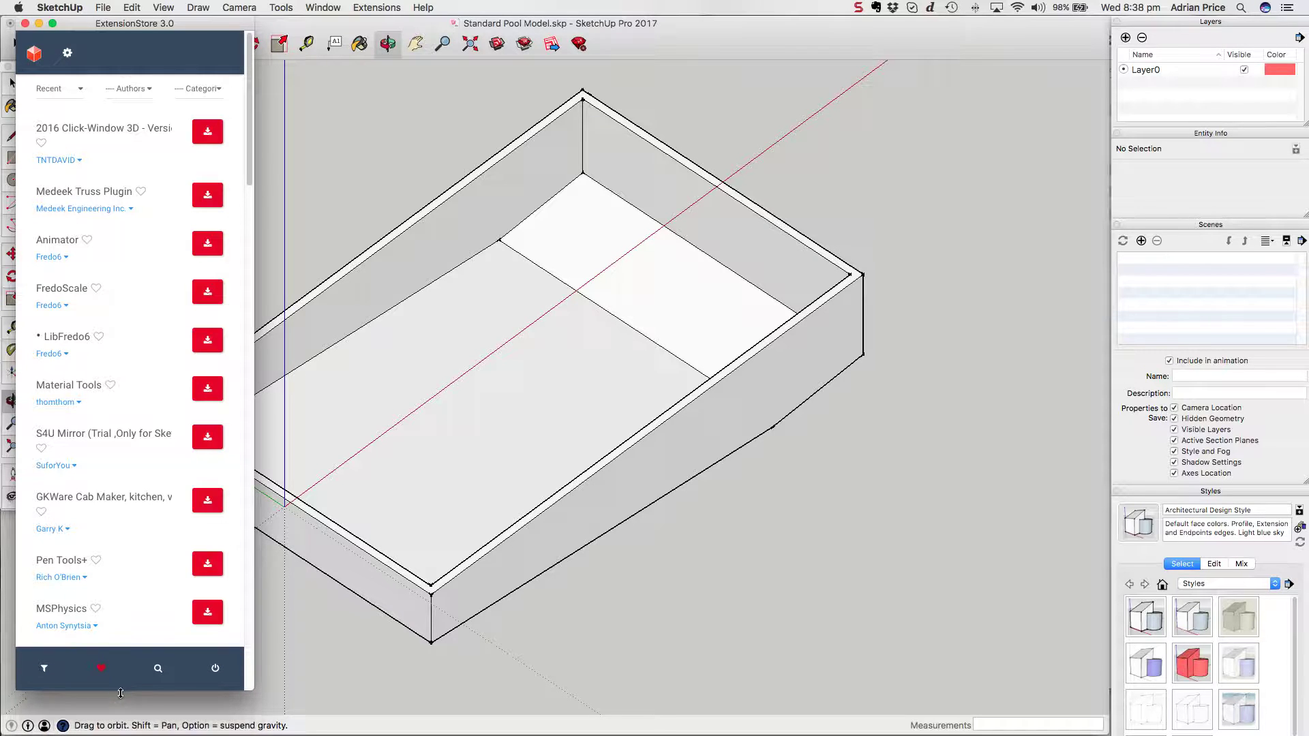
pyautogui.moveTo(117, 28); pyautogui.dragTo(155, 27)
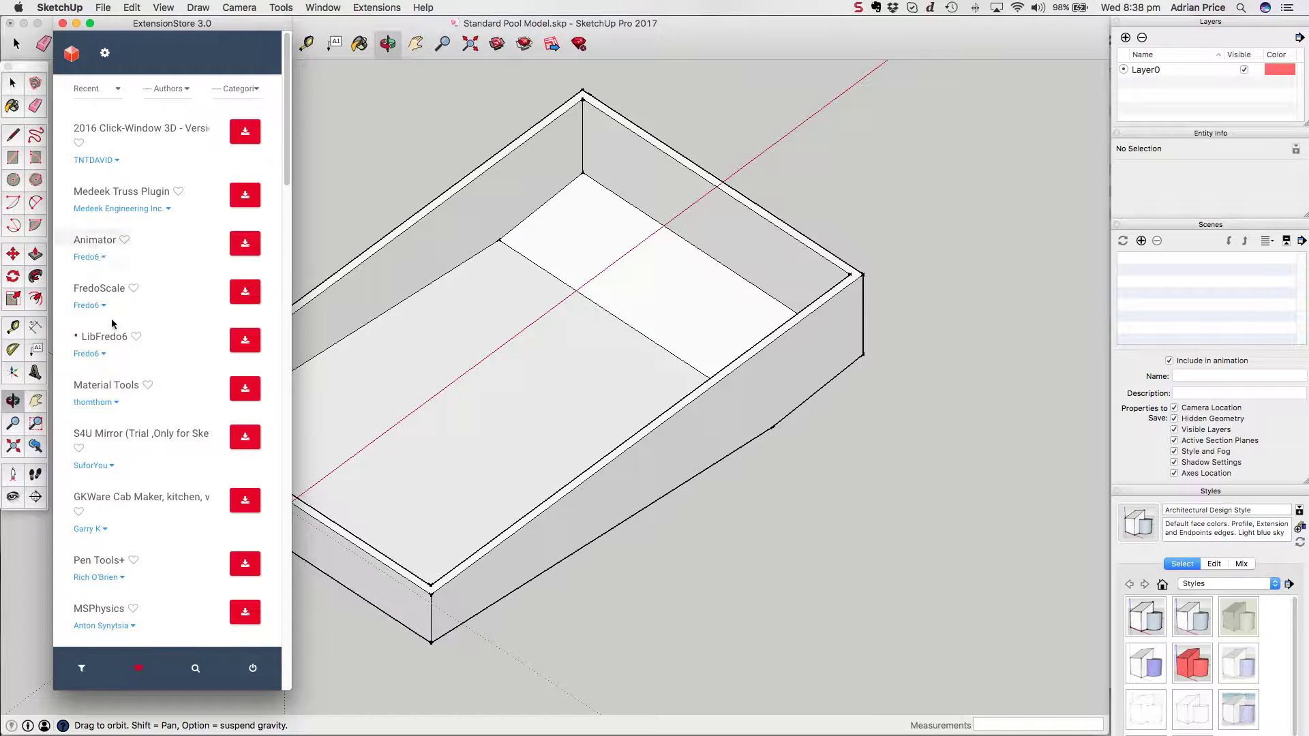
pyautogui.click(87, 354)
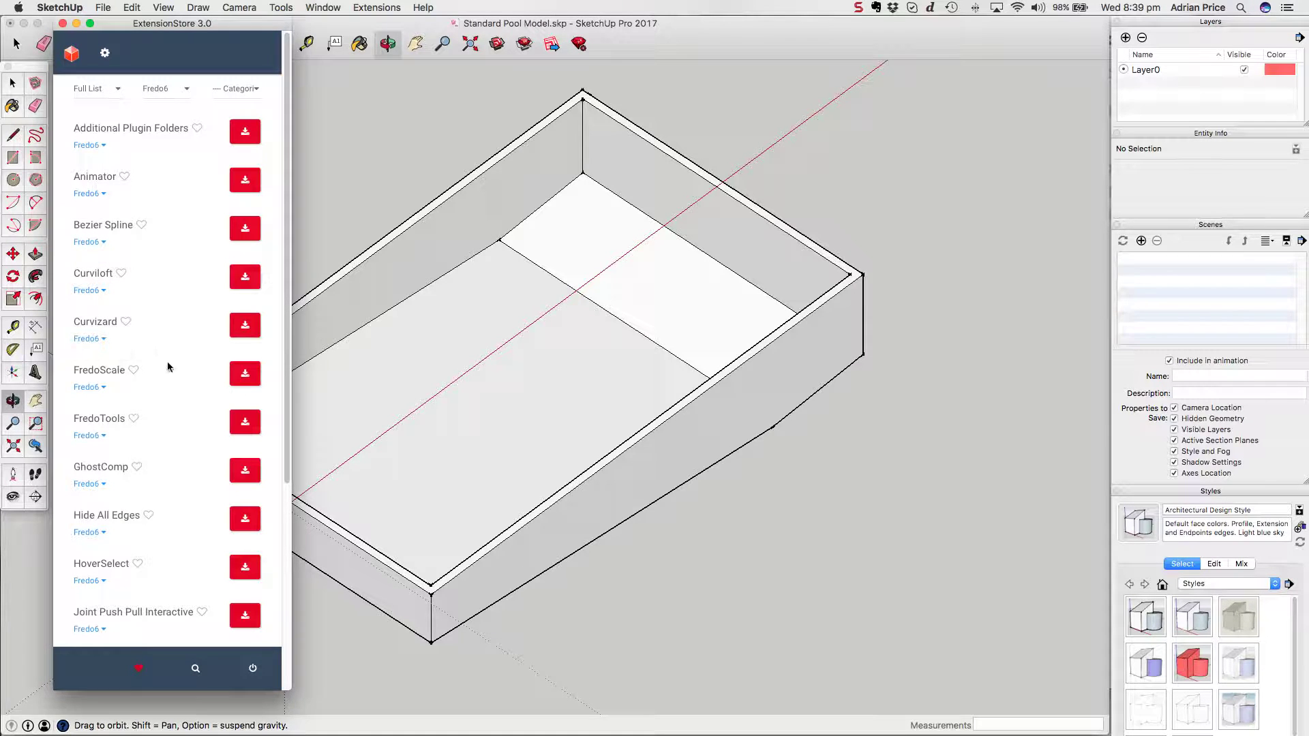
pyautogui.scroll(-5, 168, 367)
pyautogui.scroll(-1, 169, 366)
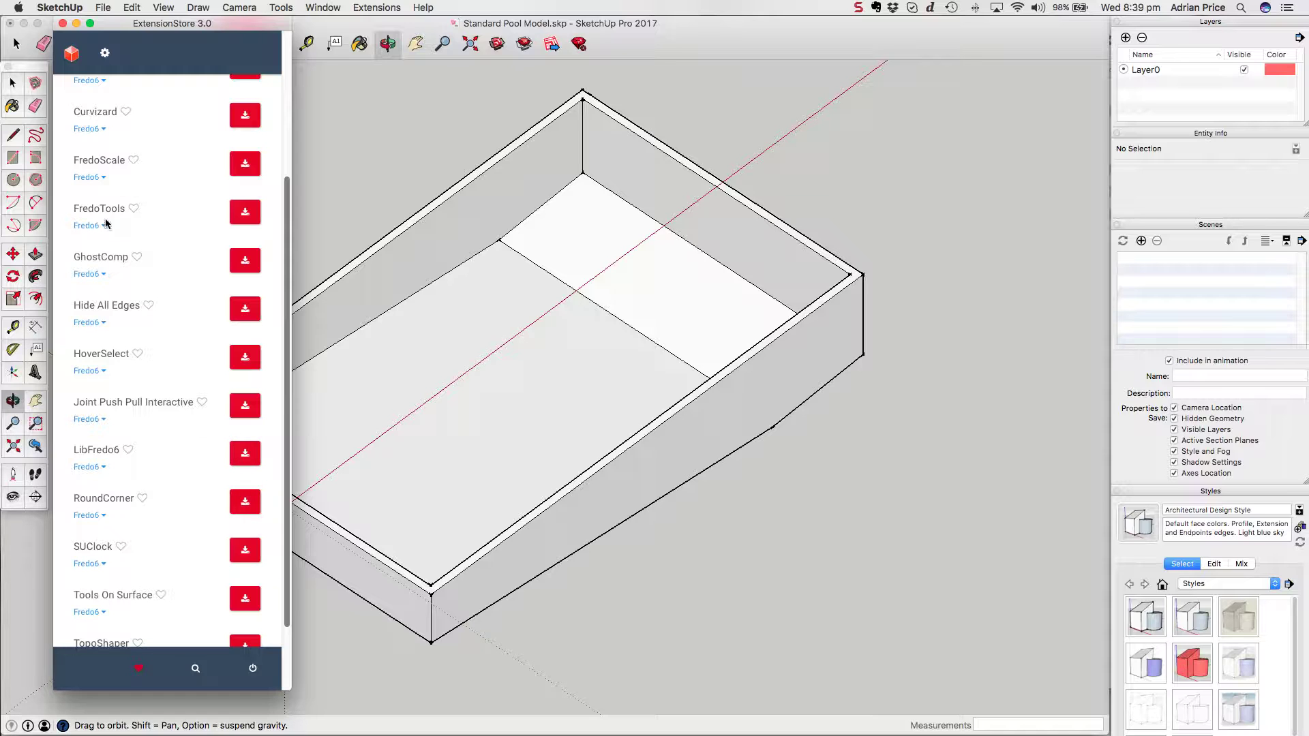
pyautogui.click(62, 24)
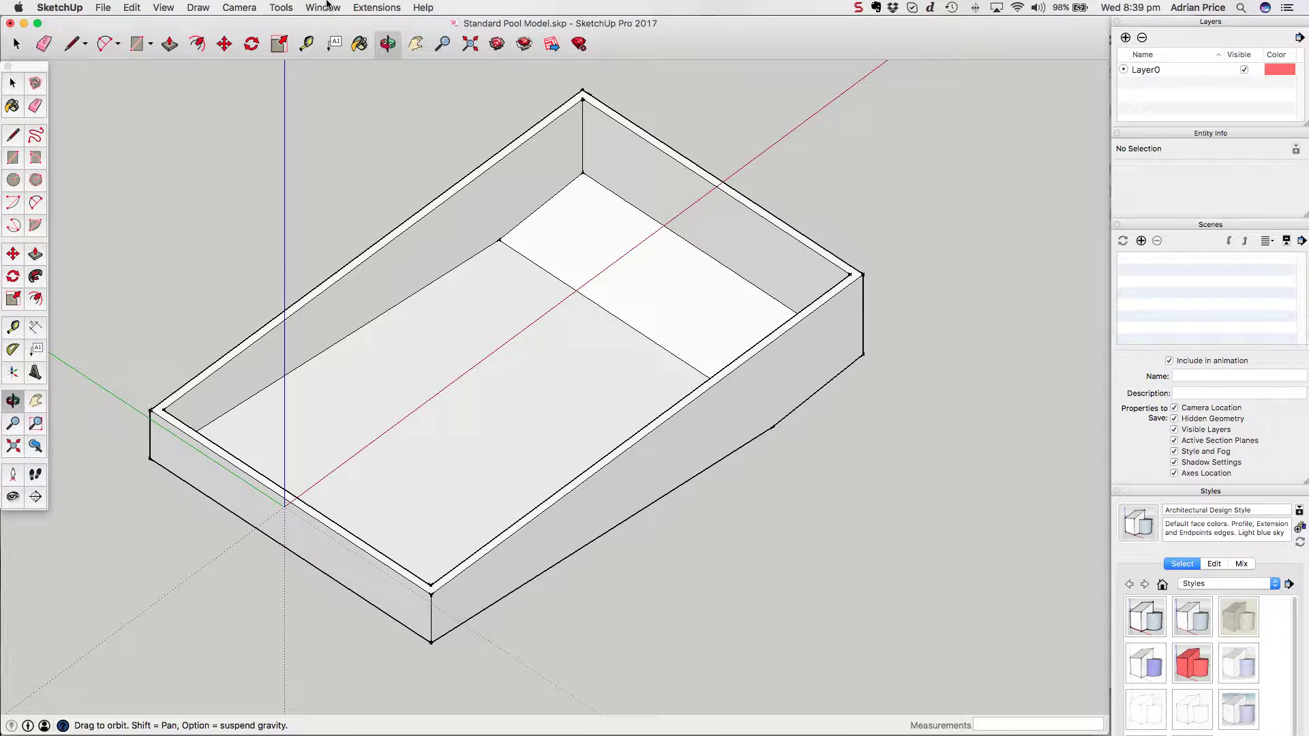
# Check in the Extension Manager whether Fredo6 LibFredo6 and Fredo6 Round Corner are enabled, and close it
pyautogui.click(376, 6)
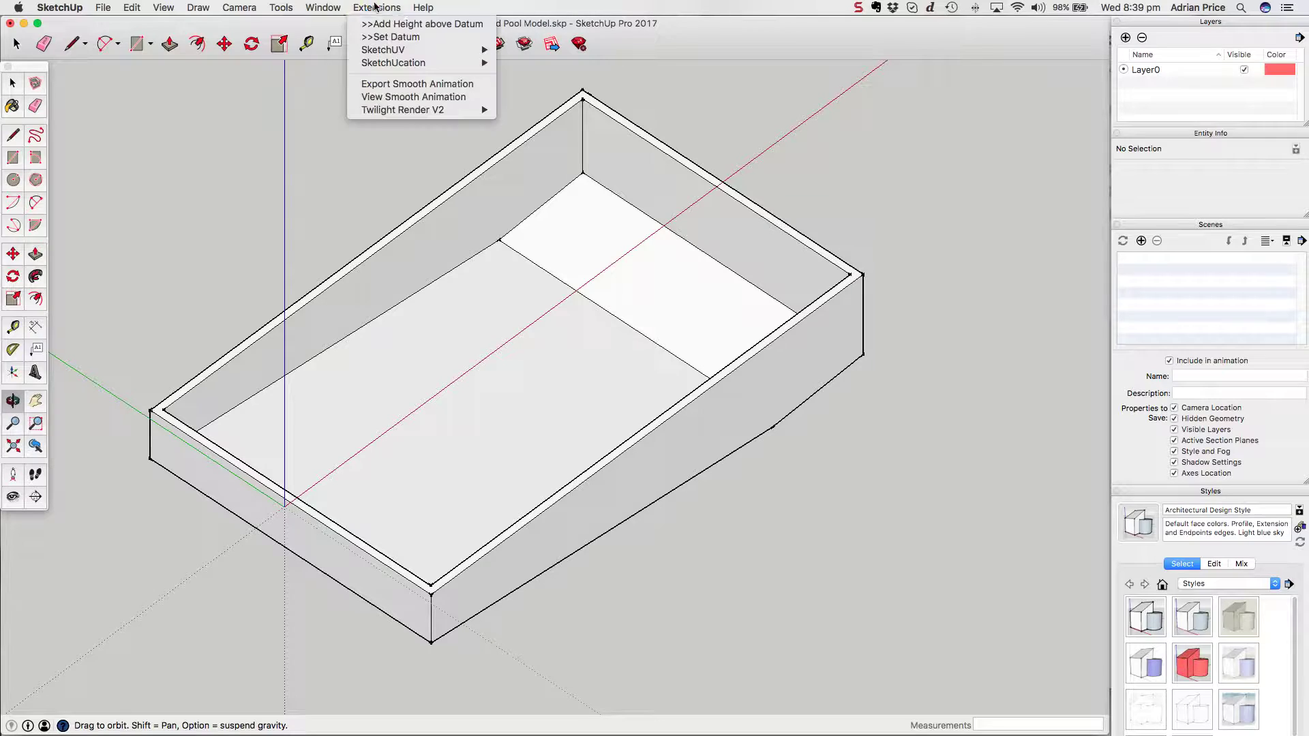
pyautogui.click(750, 109)
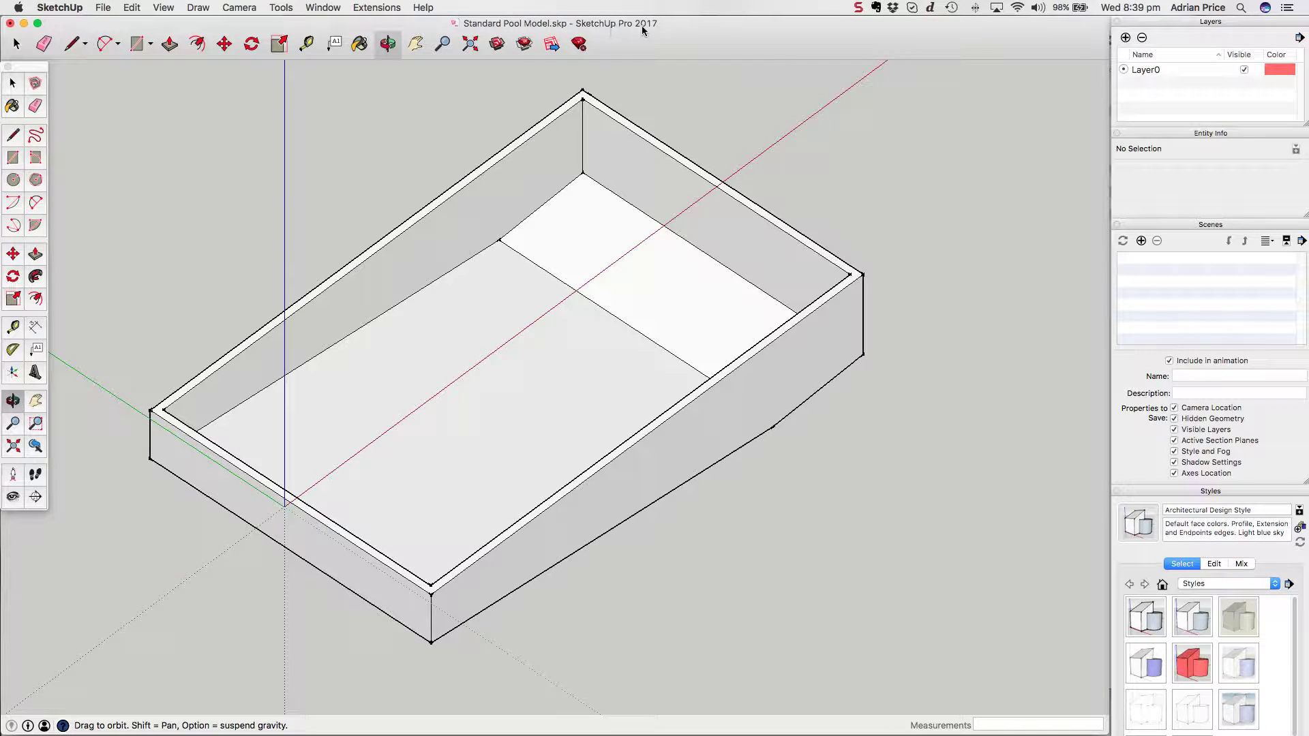
pyautogui.click(579, 44)
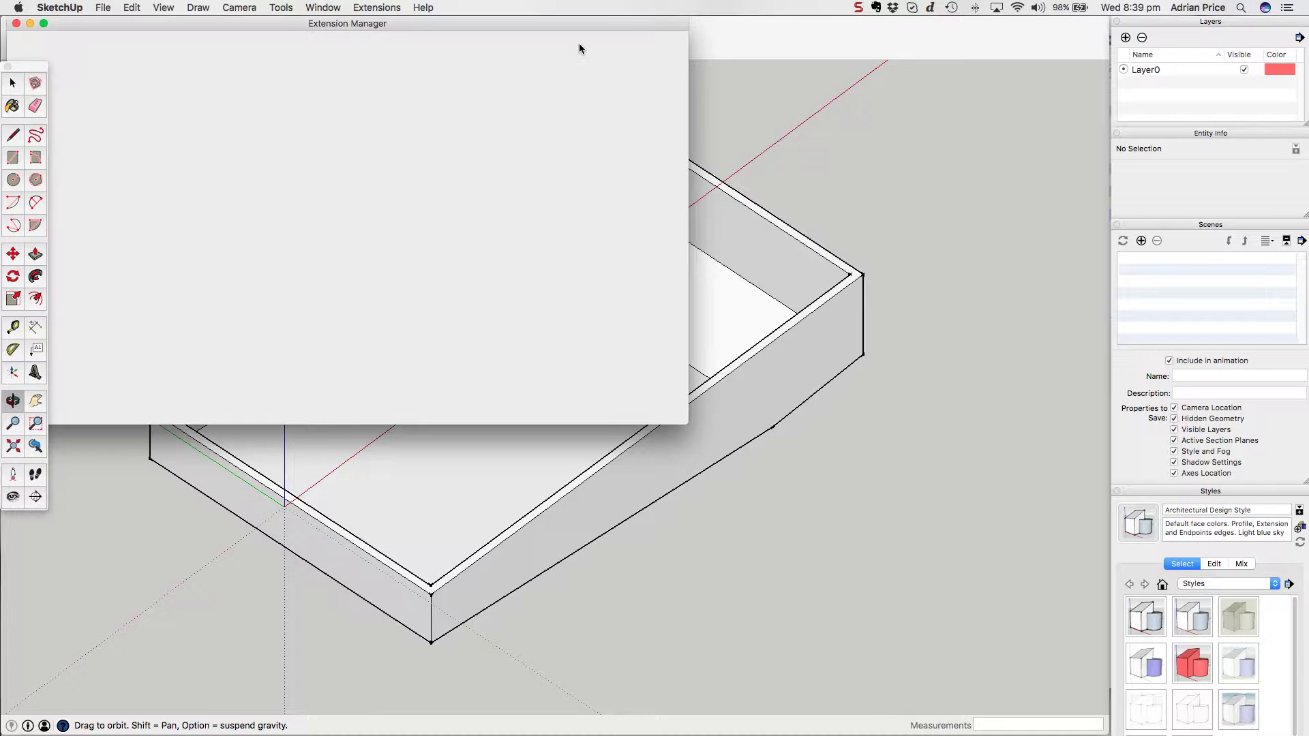
pyautogui.moveTo(567, 20); pyautogui.dragTo(634, 11)
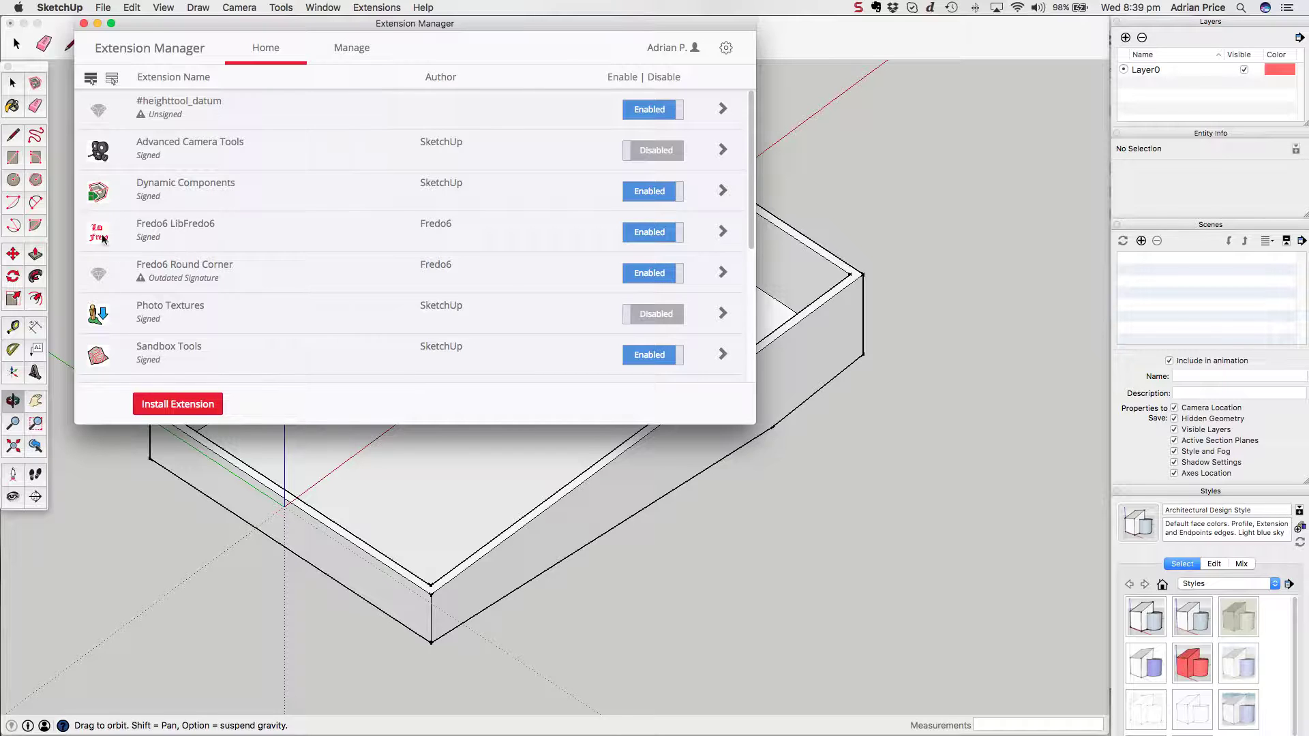
pyautogui.click(84, 24)
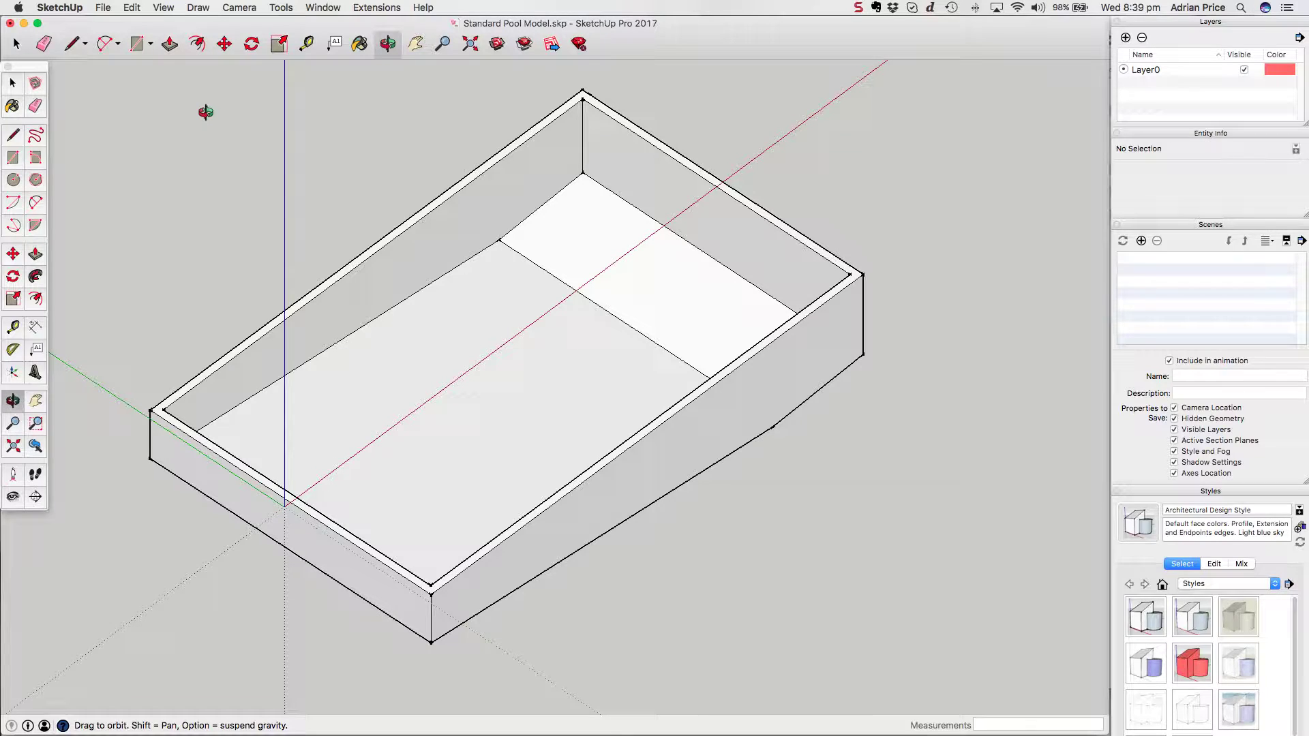
# Start the Fredo6 Round Corner tool on the pool shell and set its rounding offset to 300 mm
pyautogui.moveTo(456, 327)
pyautogui.mouseDown()
pyautogui.moveTo(429, 327)
pyautogui.moveTo(453, 322)
pyautogui.mouseUp()
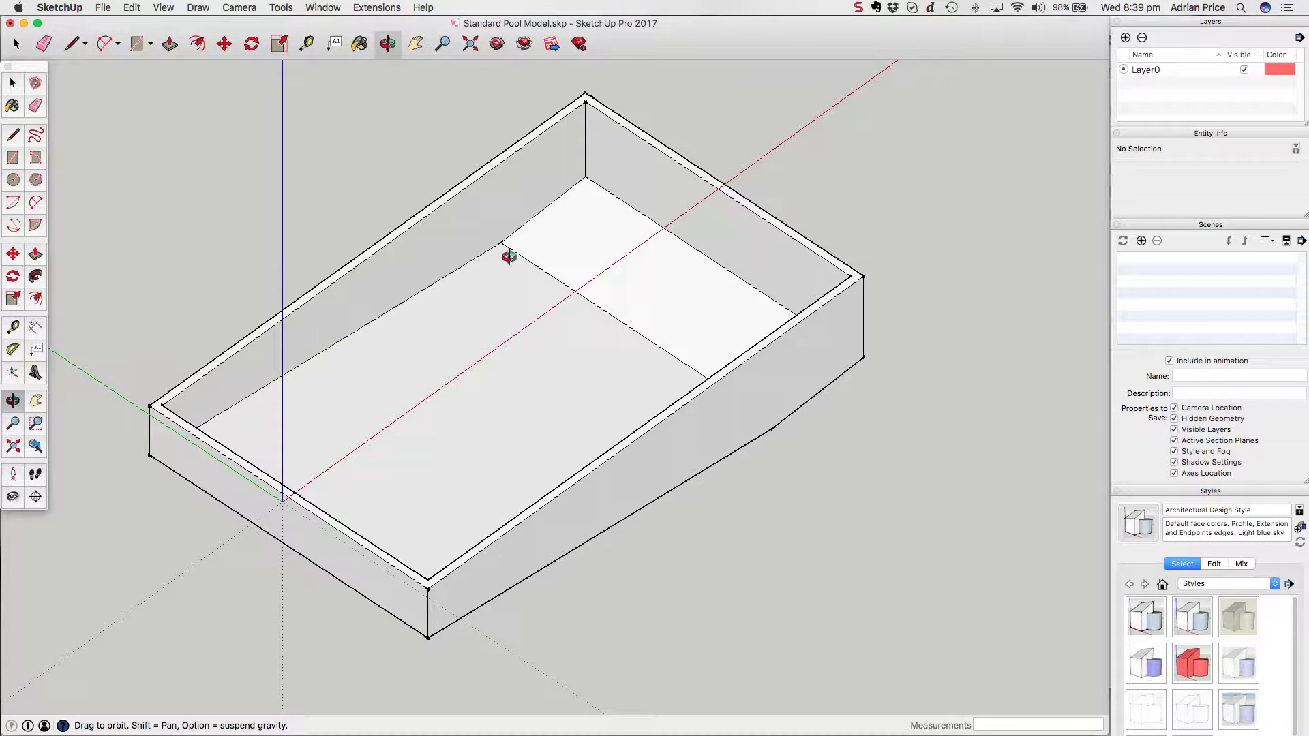
pyautogui.moveTo(453, 335); pyautogui.dragTo(706, 348)
pyautogui.scroll(3, 594, 209)
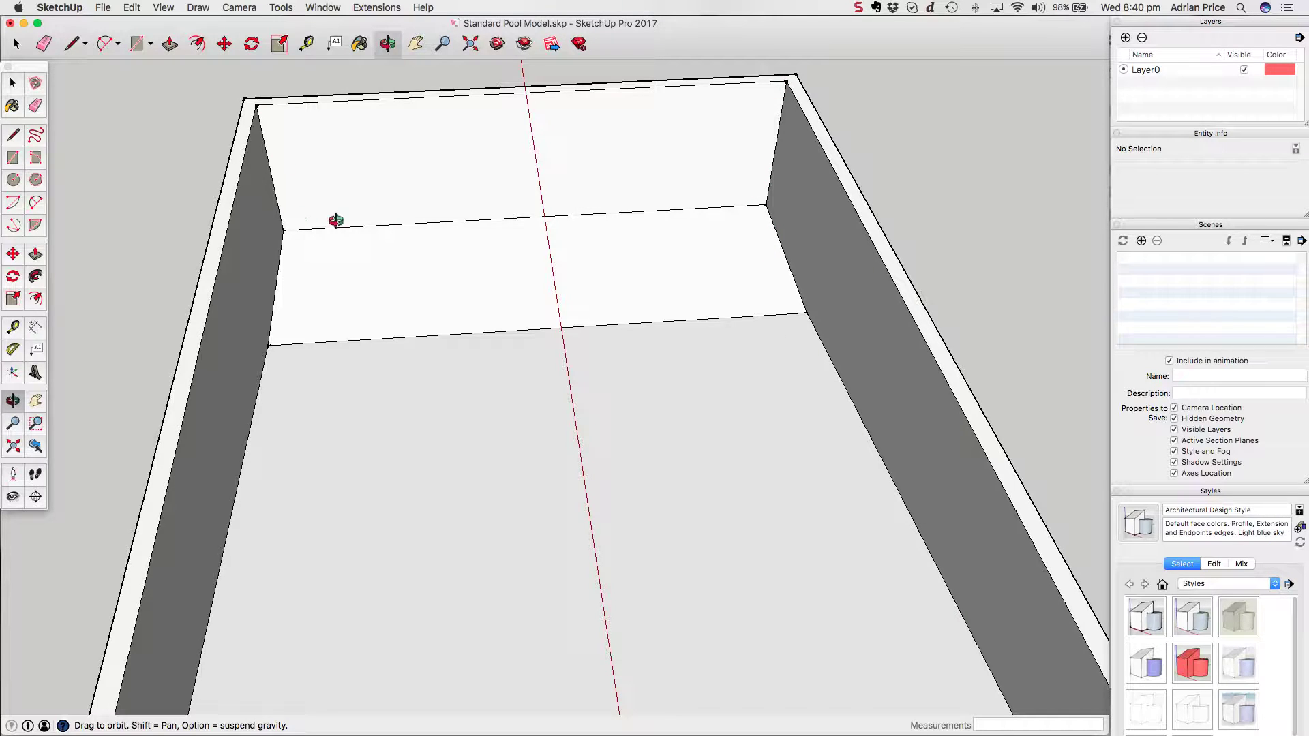
pyautogui.scroll(-4, 374, 265)
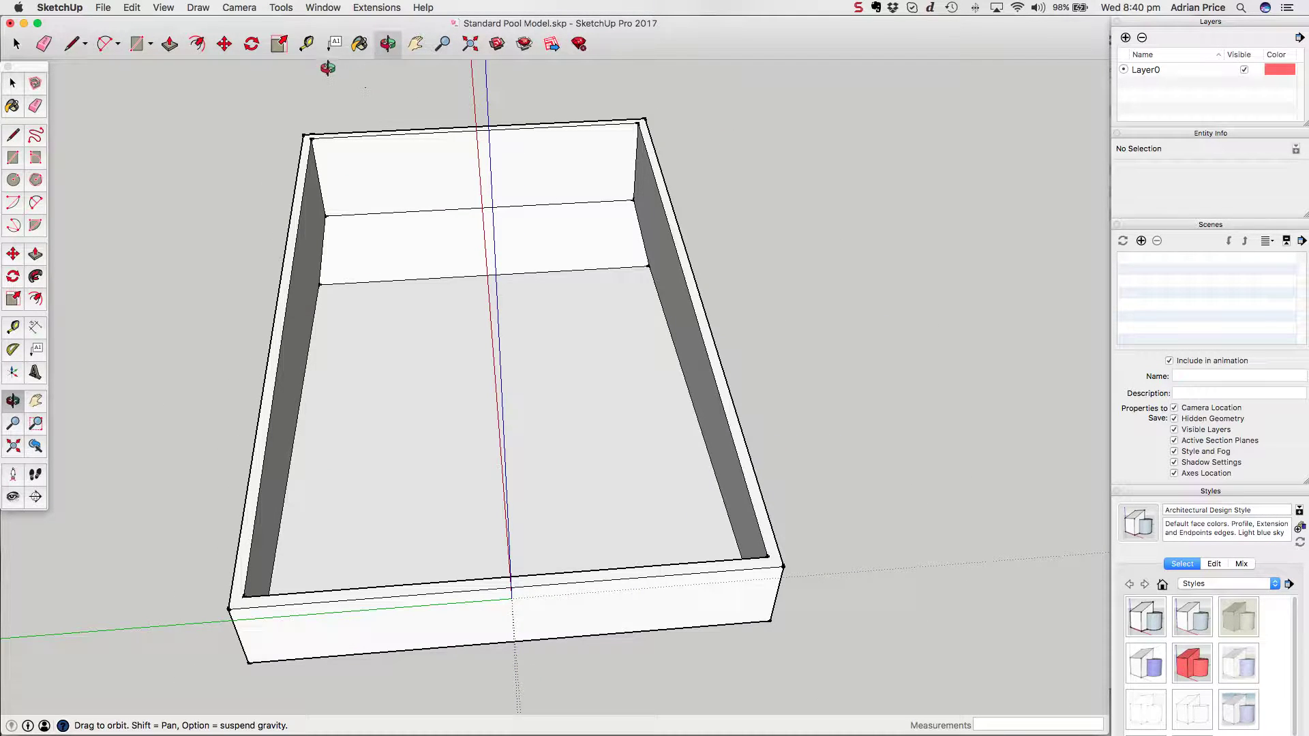
pyautogui.click(279, 7)
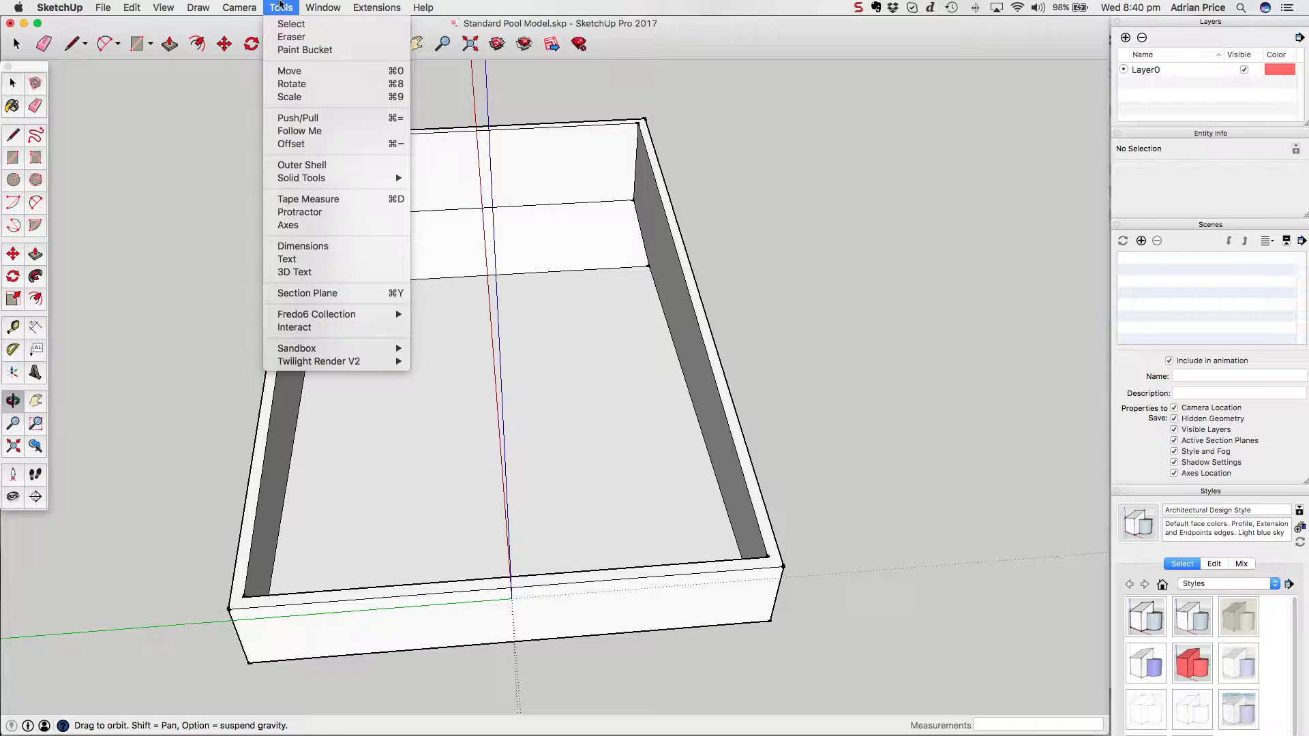
pyautogui.moveTo(354, 321)
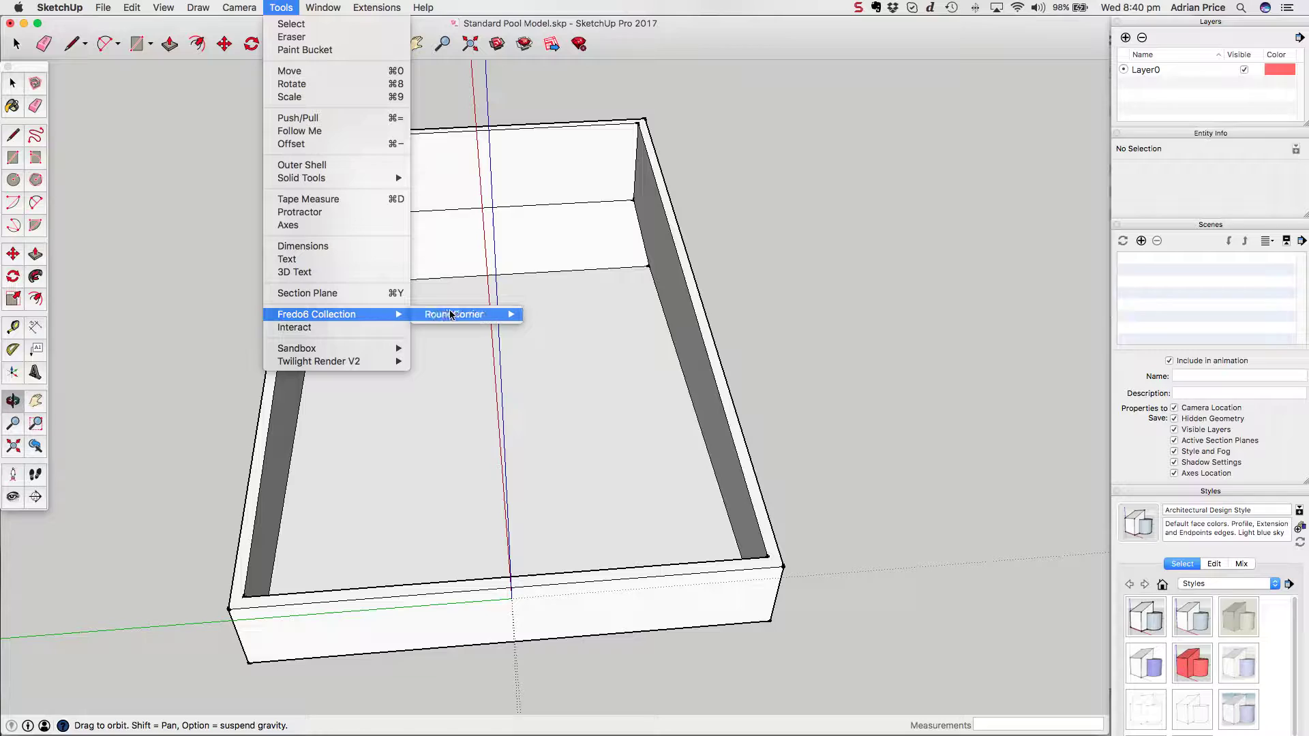
pyautogui.moveTo(463, 317)
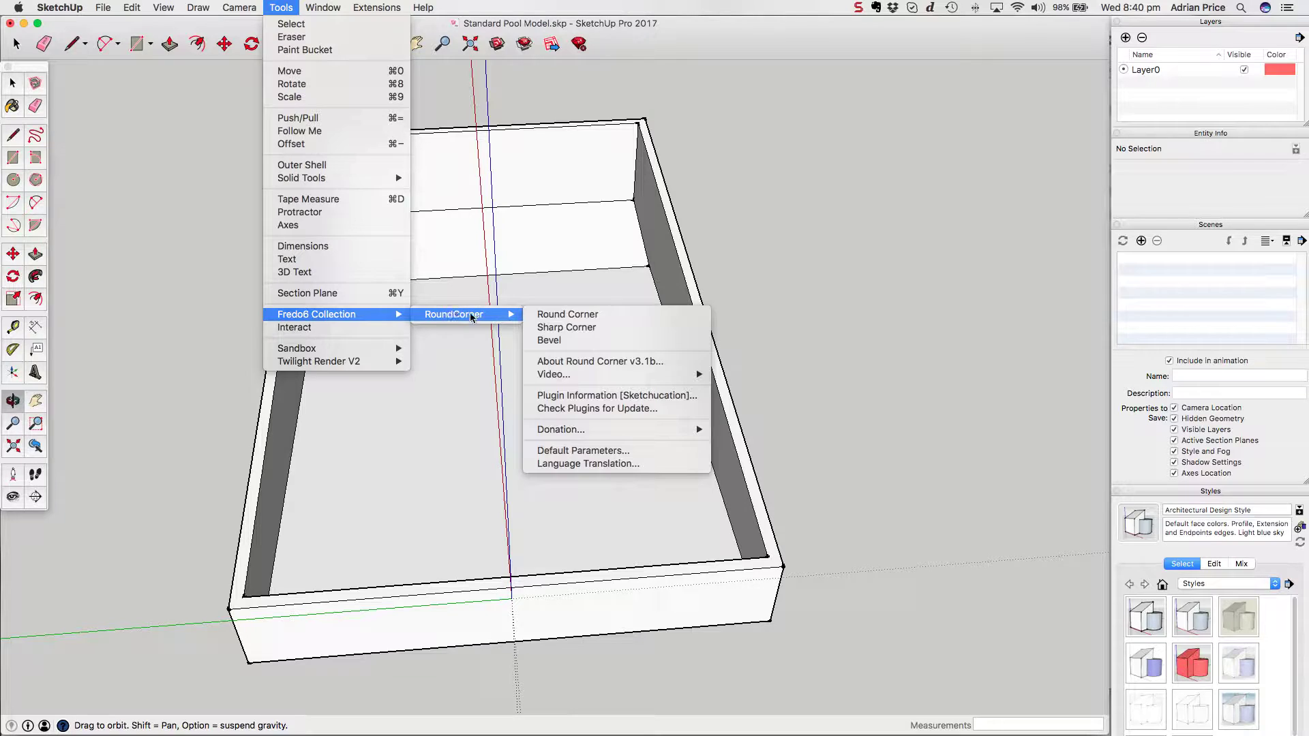
pyautogui.click(565, 314)
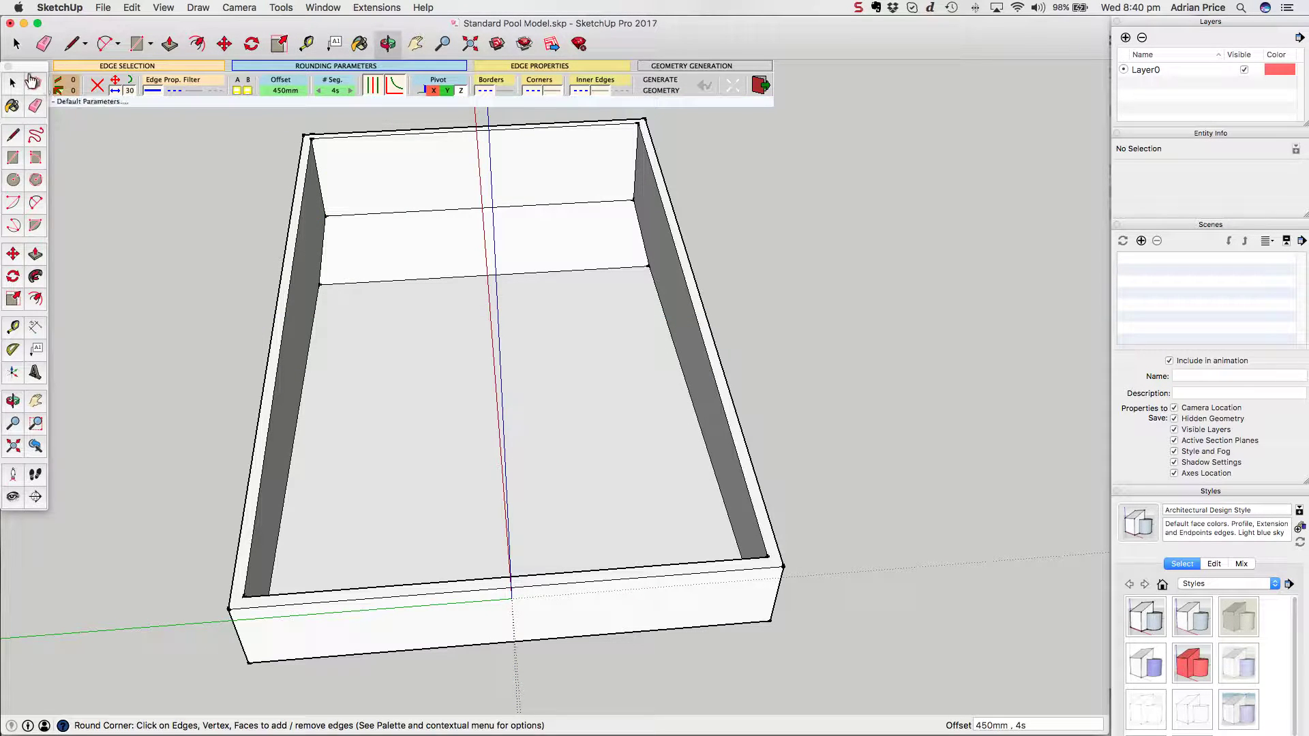
pyautogui.moveTo(27, 67); pyautogui.dragTo(27, 113)
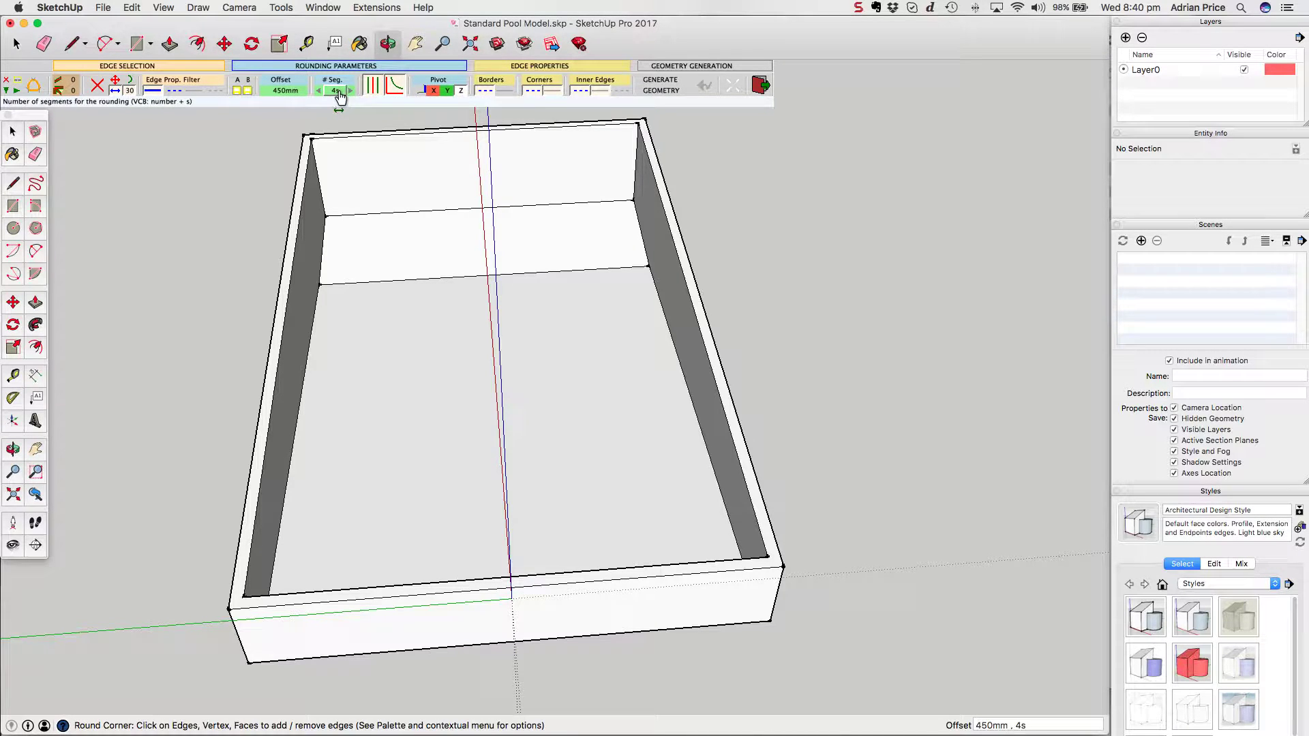
pyautogui.click(283, 92)
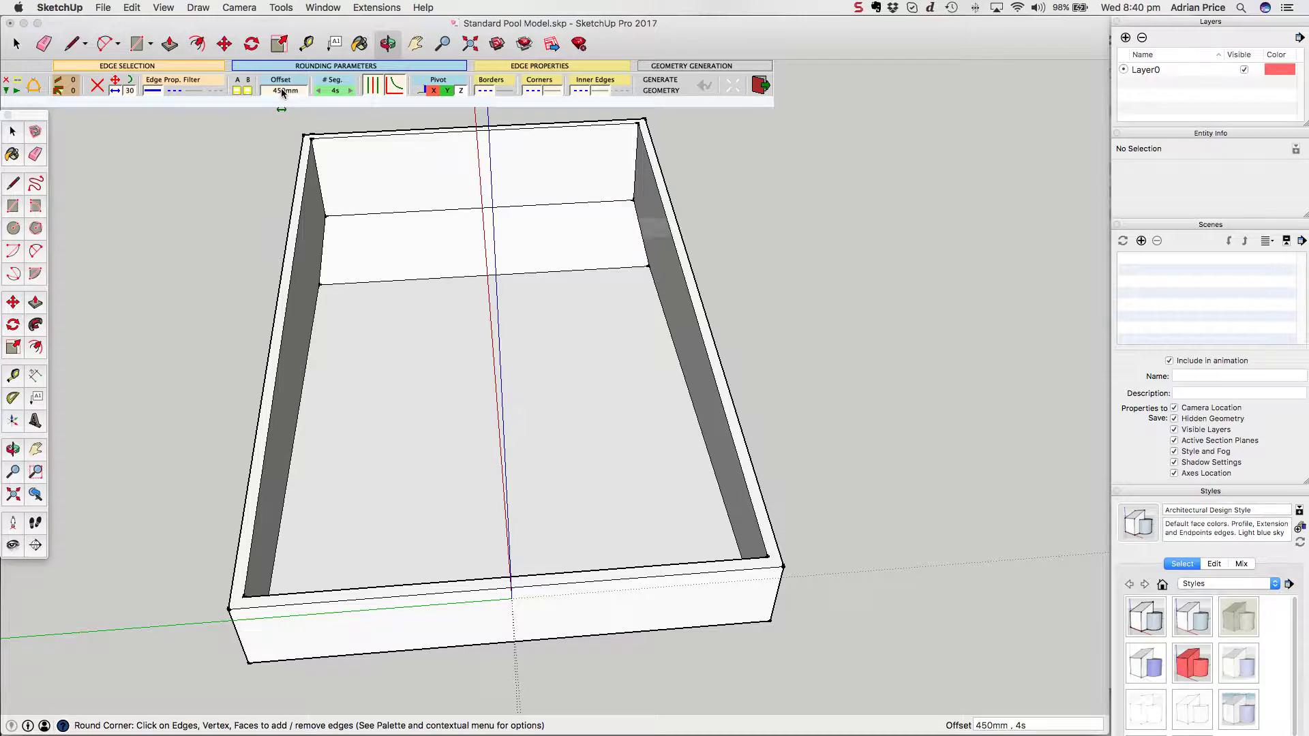
pyautogui.write('300mm')
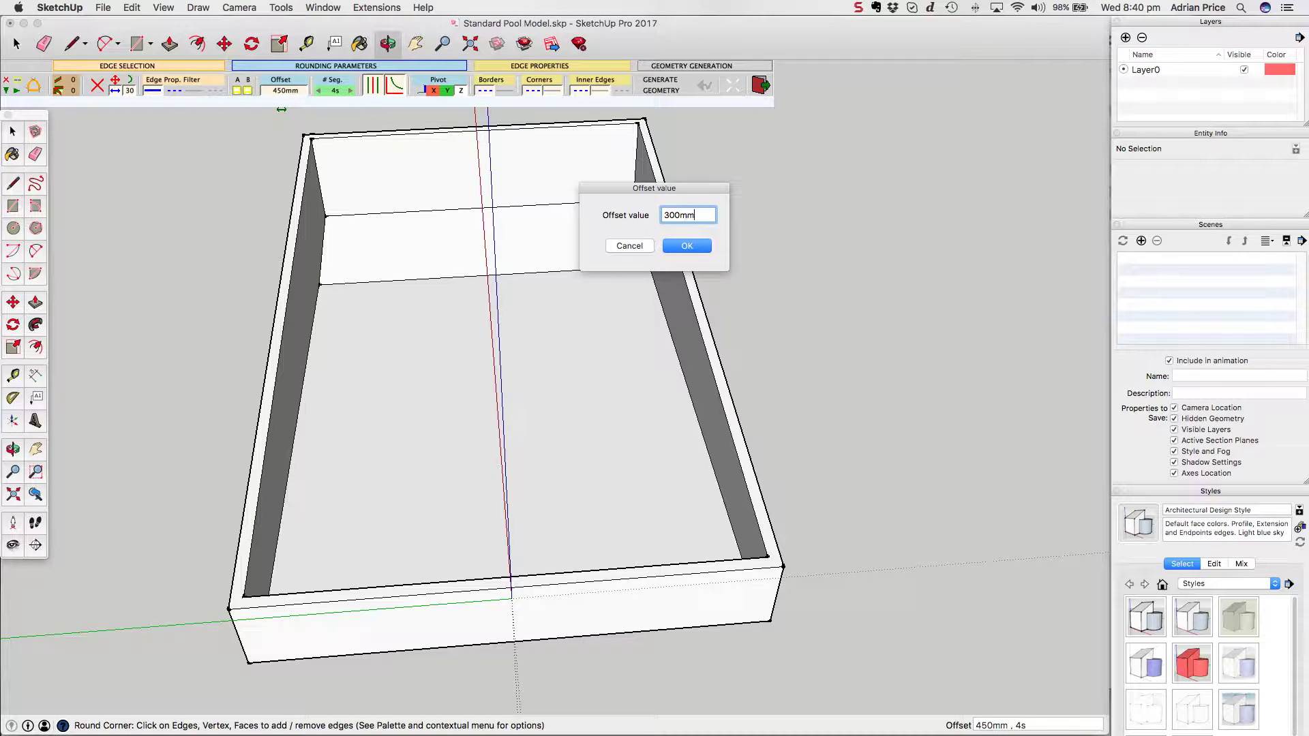
pyautogui.press('Return')
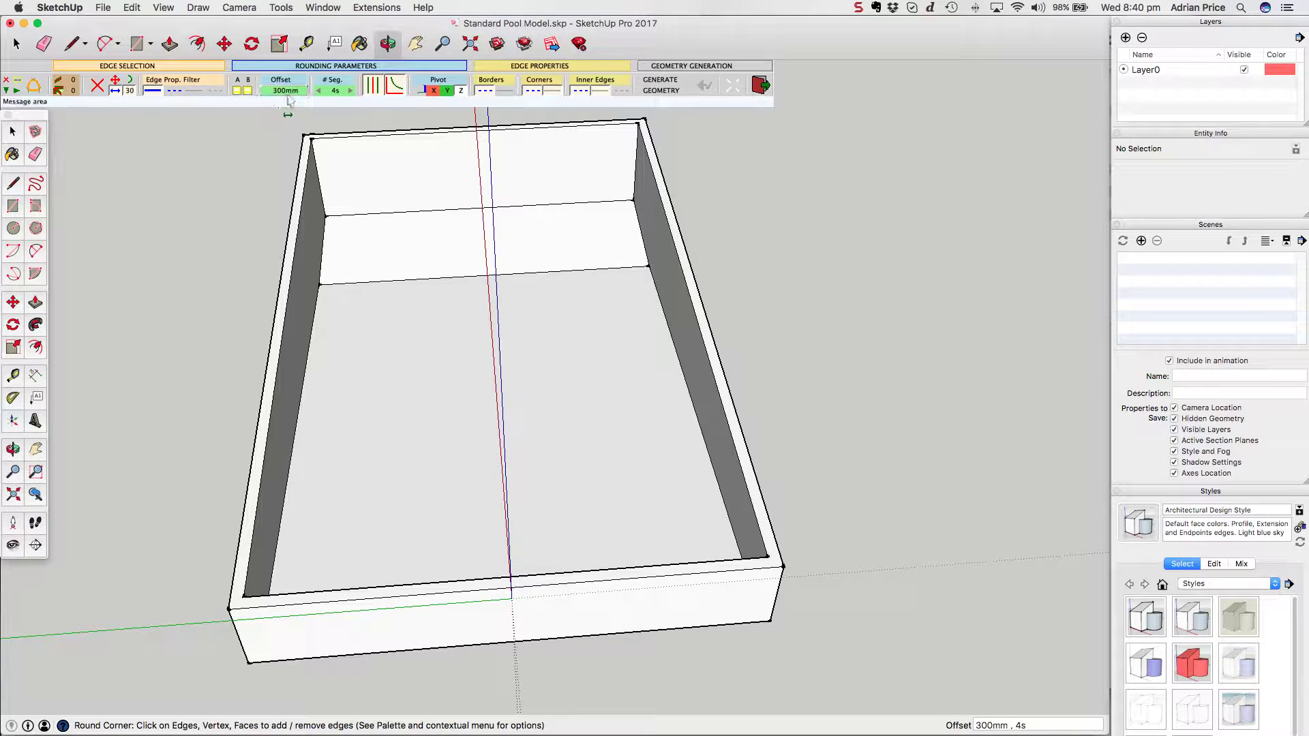
# Select the inner floor perimeter edges for rounding, excluding the crease between both floor faces, and add the deep end's vertical inner corner edges
pyautogui.click(384, 343)
pyautogui.click(394, 240)
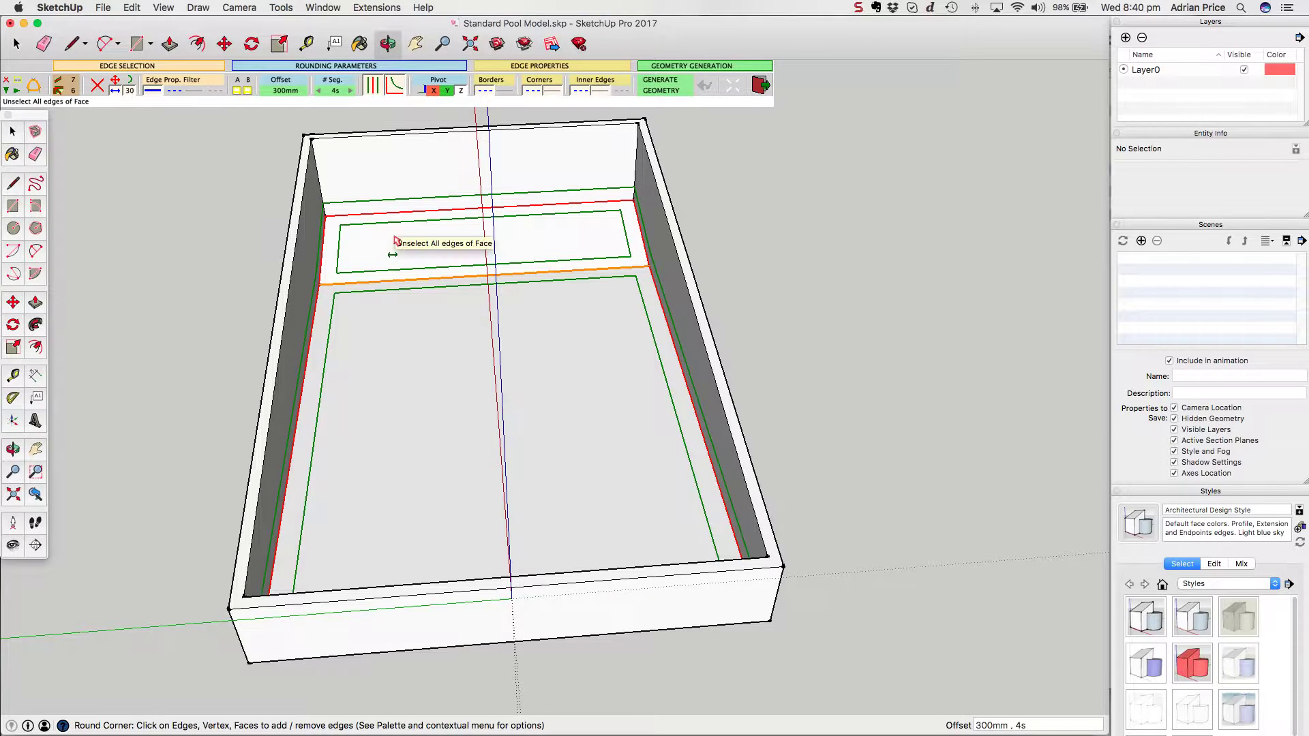
pyautogui.scroll(2, 413, 274)
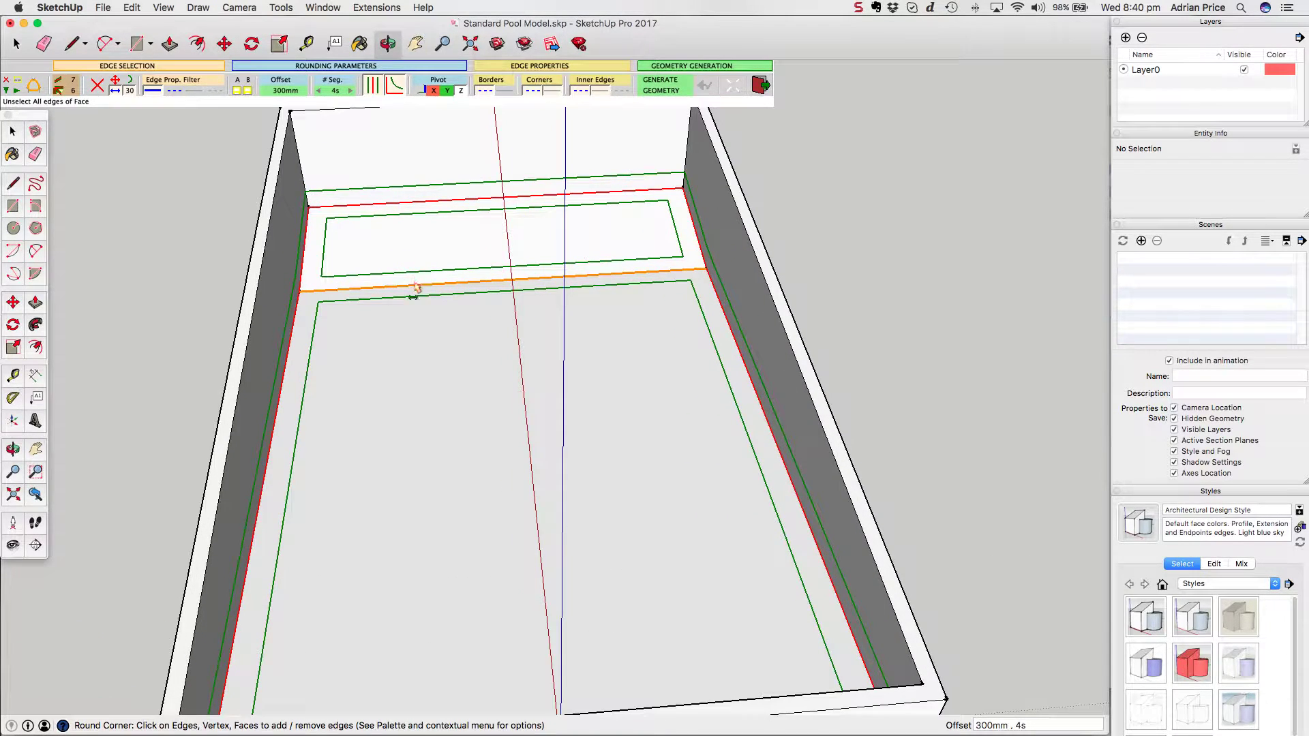
pyautogui.click(413, 289)
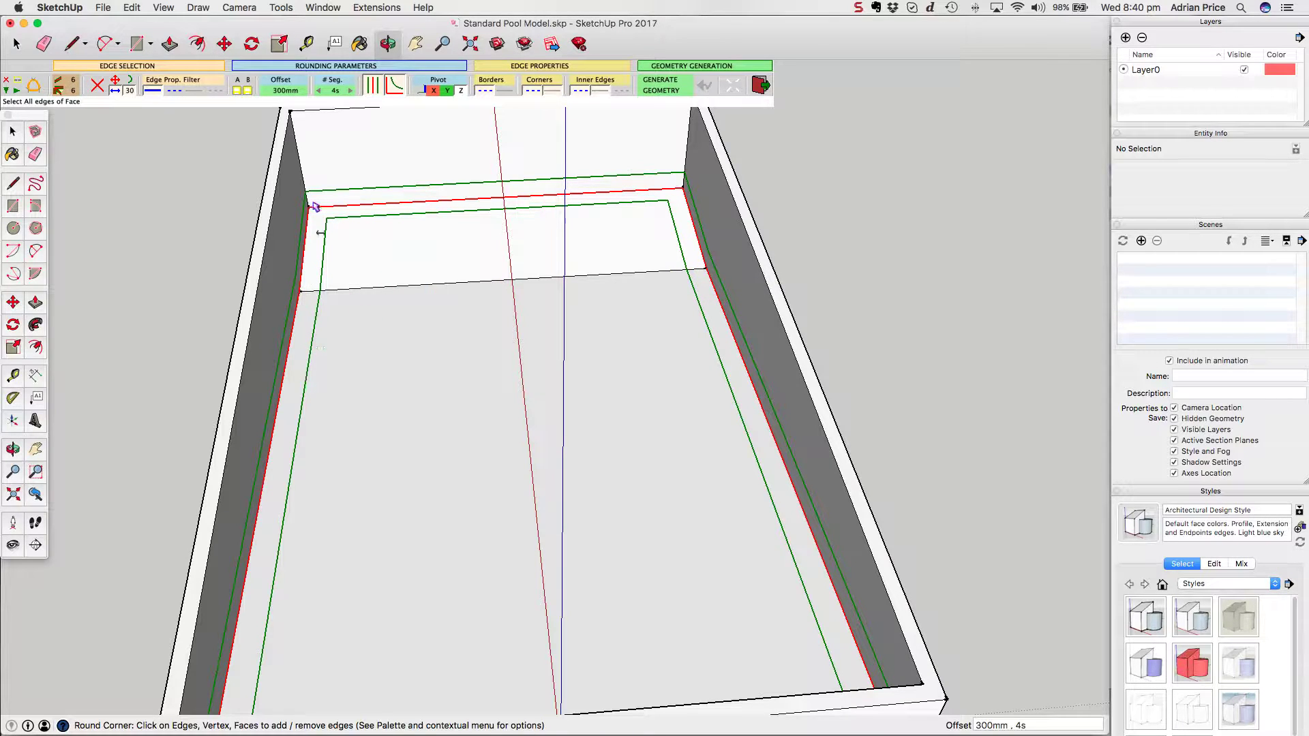
pyautogui.click(303, 179)
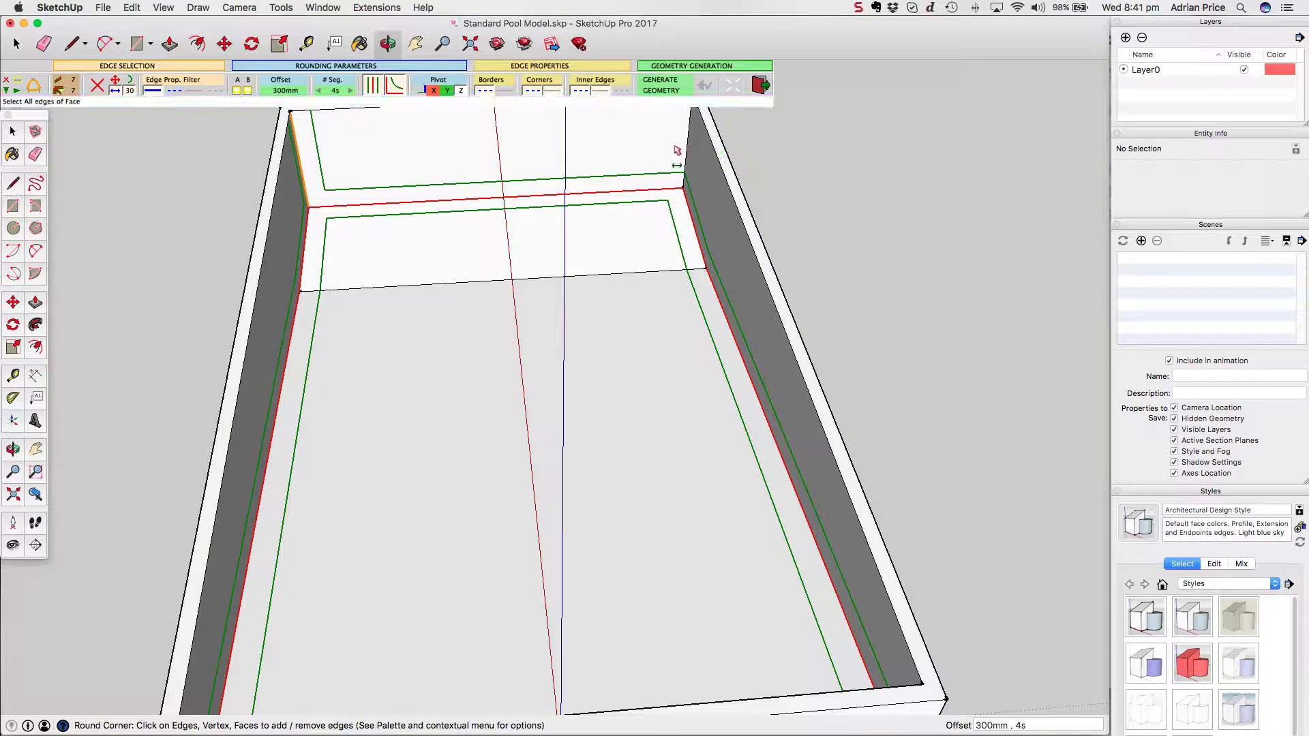
pyautogui.scroll(-6, 593, 307)
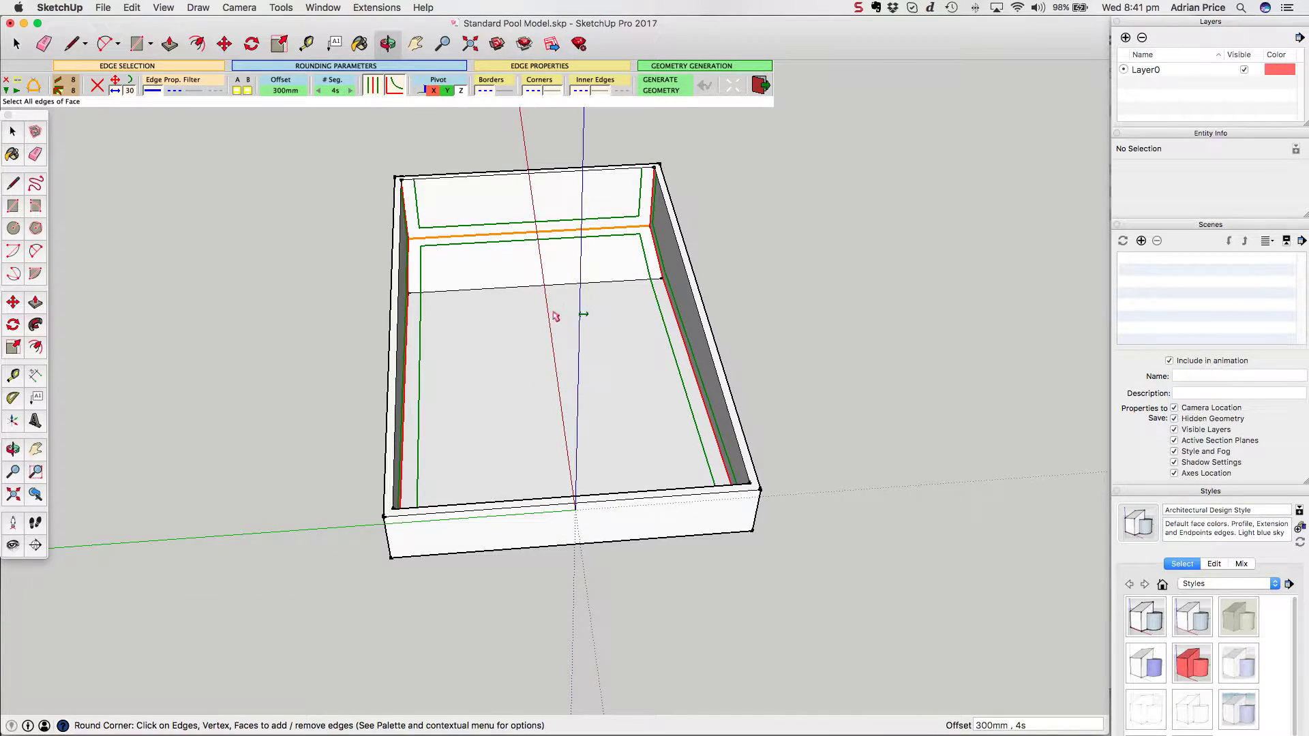
# Add the two vertical inner corner edges at the shallow end and generate the 300 mm rounding
pyautogui.press('o')
pyautogui.moveTo(512, 359); pyautogui.dragTo(479, 295)
pyautogui.rightClick(480, 295)
pyautogui.click(491, 298)
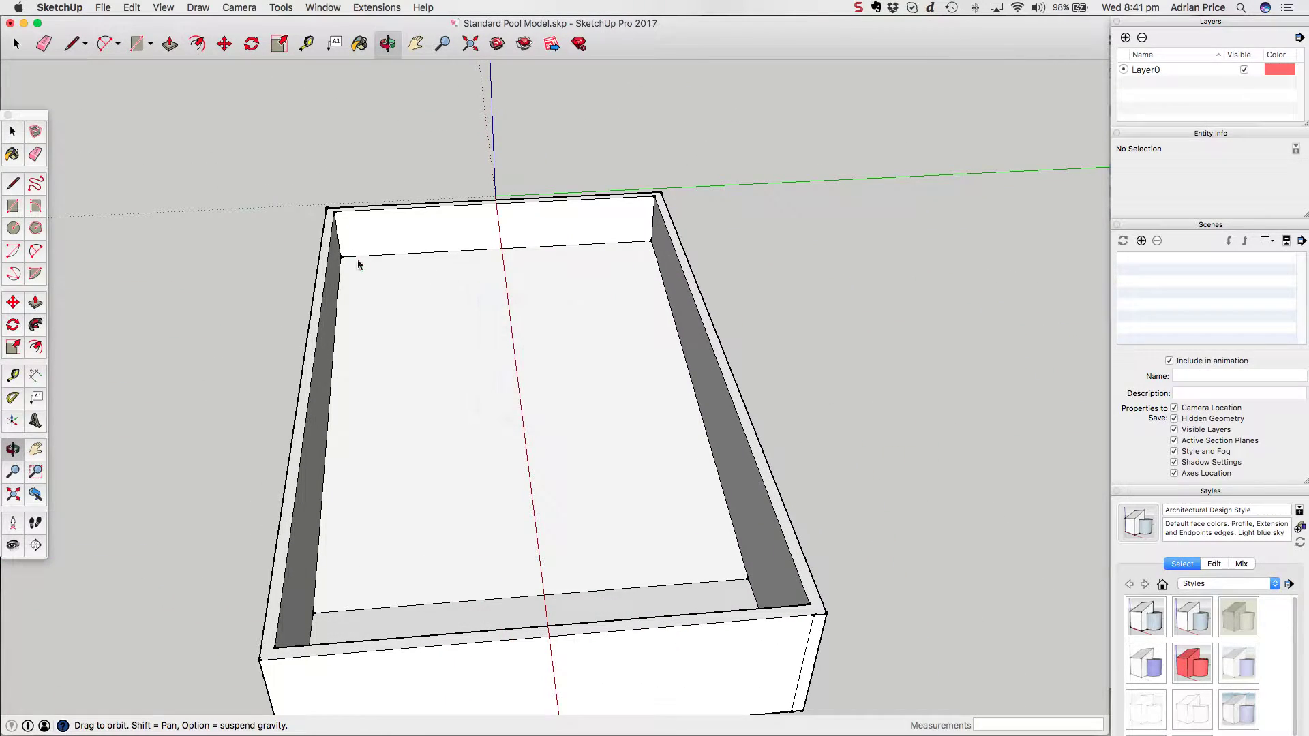
pyautogui.scroll(5, 348, 254)
pyautogui.click(325, 229)
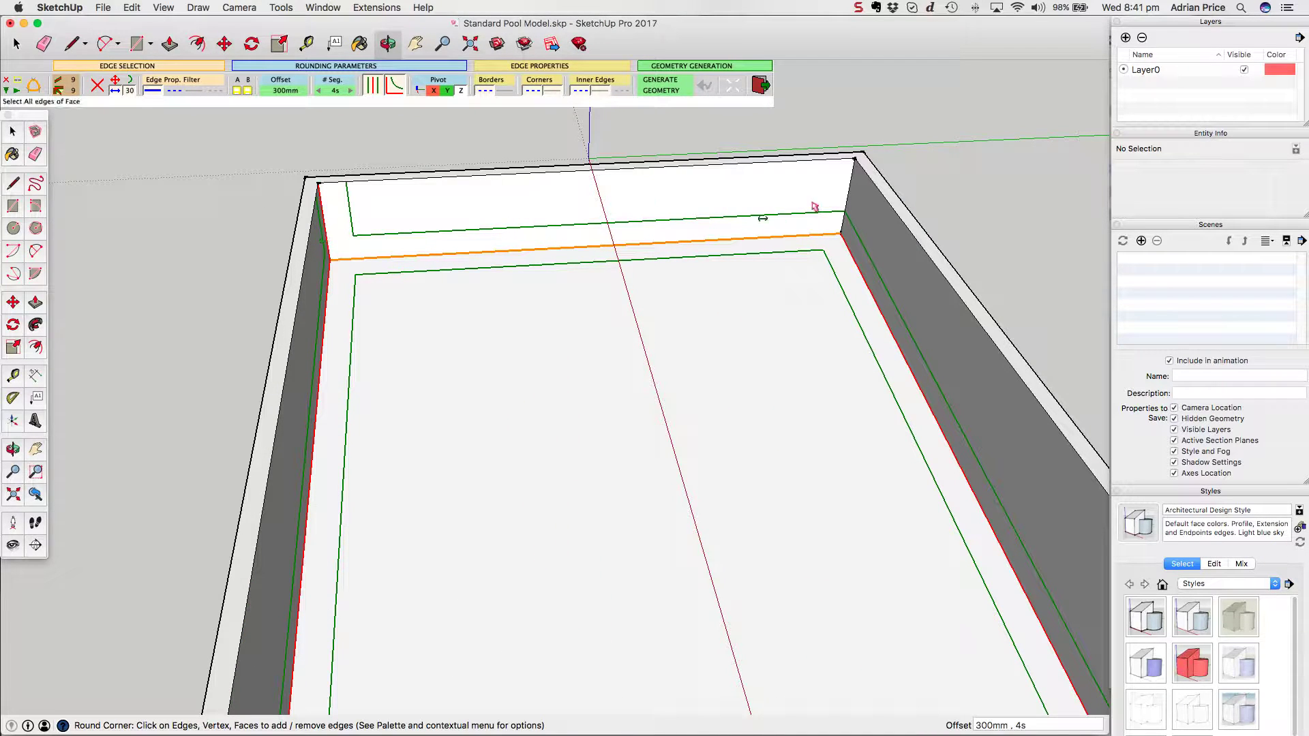
pyautogui.click(849, 197)
pyautogui.scroll(-5, 534, 196)
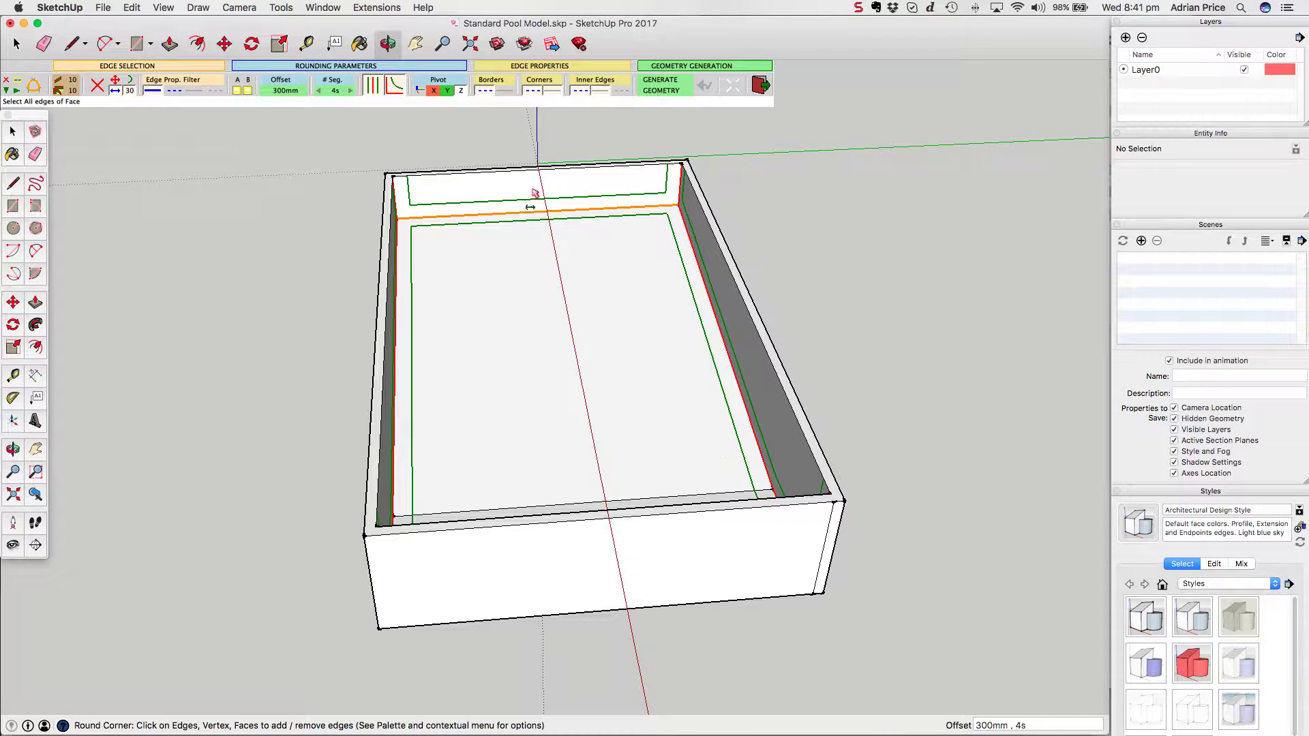
pyautogui.scroll(1, 784, 231)
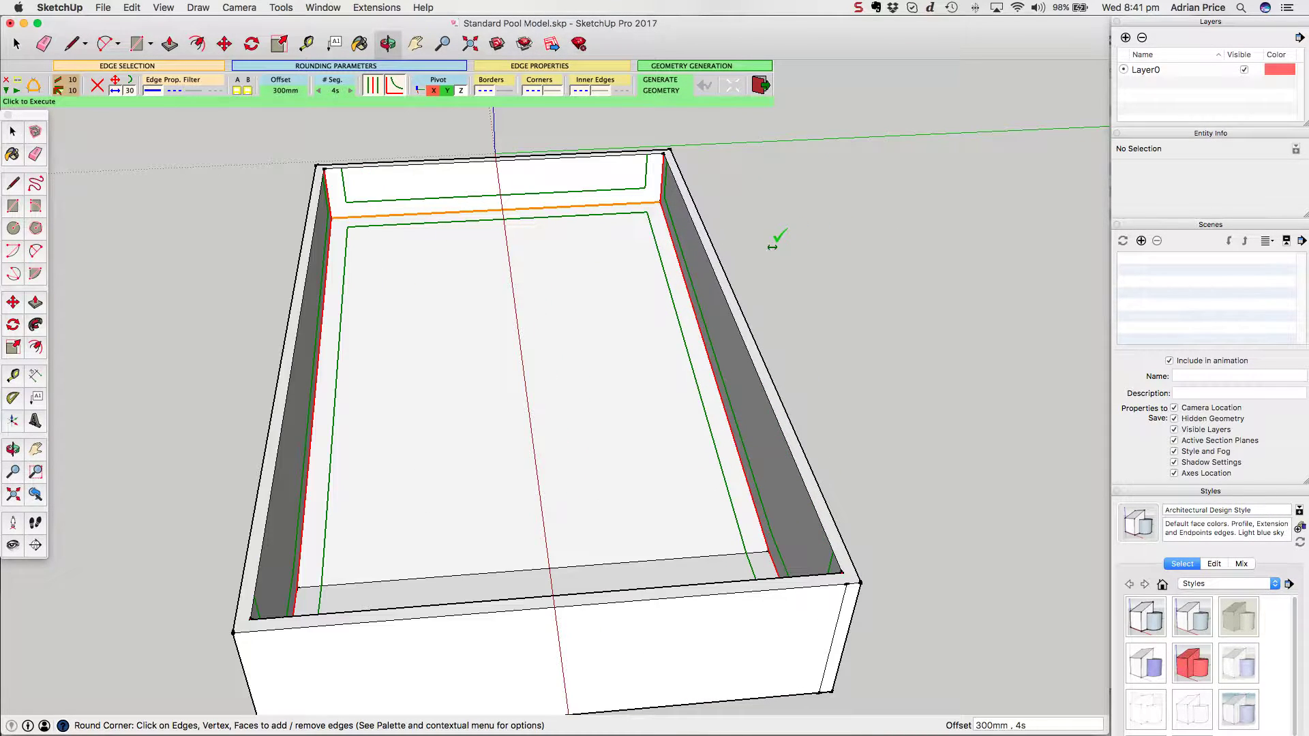
pyautogui.click(802, 223)
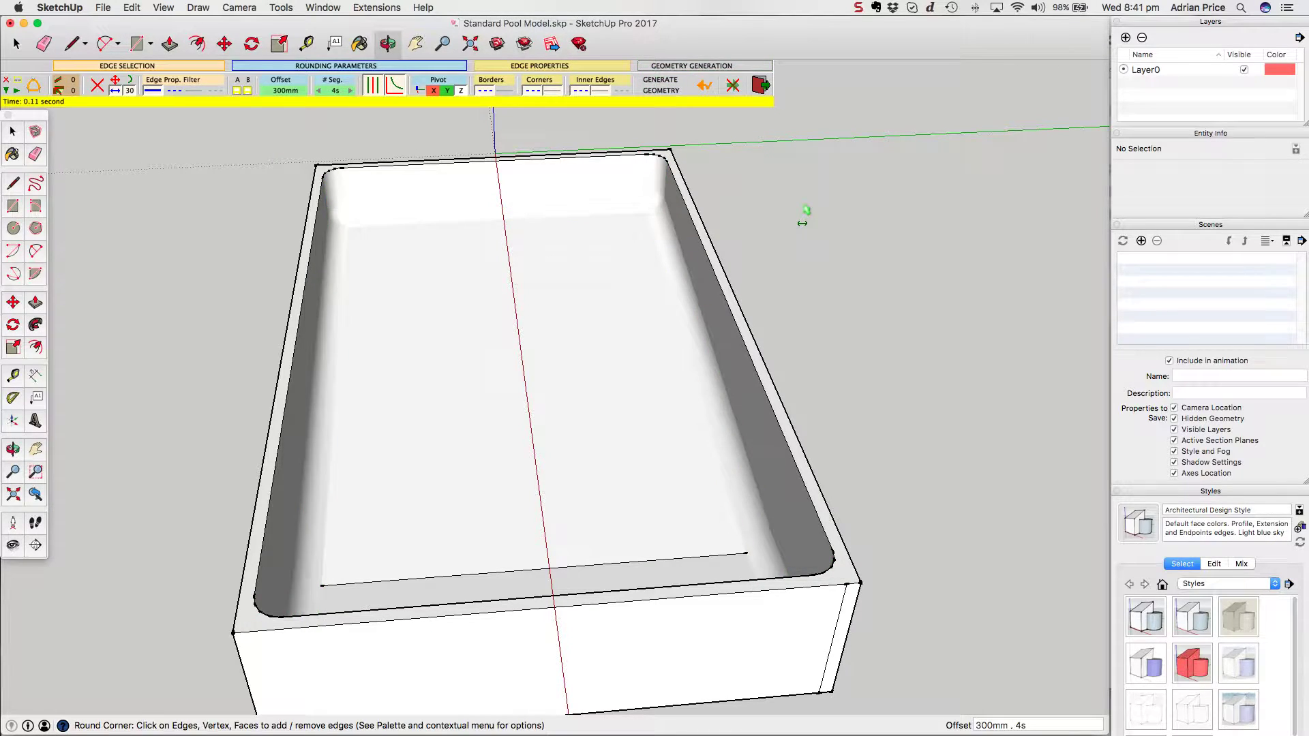
# Inspect the rounded inner corners and floor joints of the pool from several sides
pyautogui.press('o')
pyautogui.moveTo(514, 313); pyautogui.dragTo(512, 476)
pyautogui.scroll(-10, 512, 477)
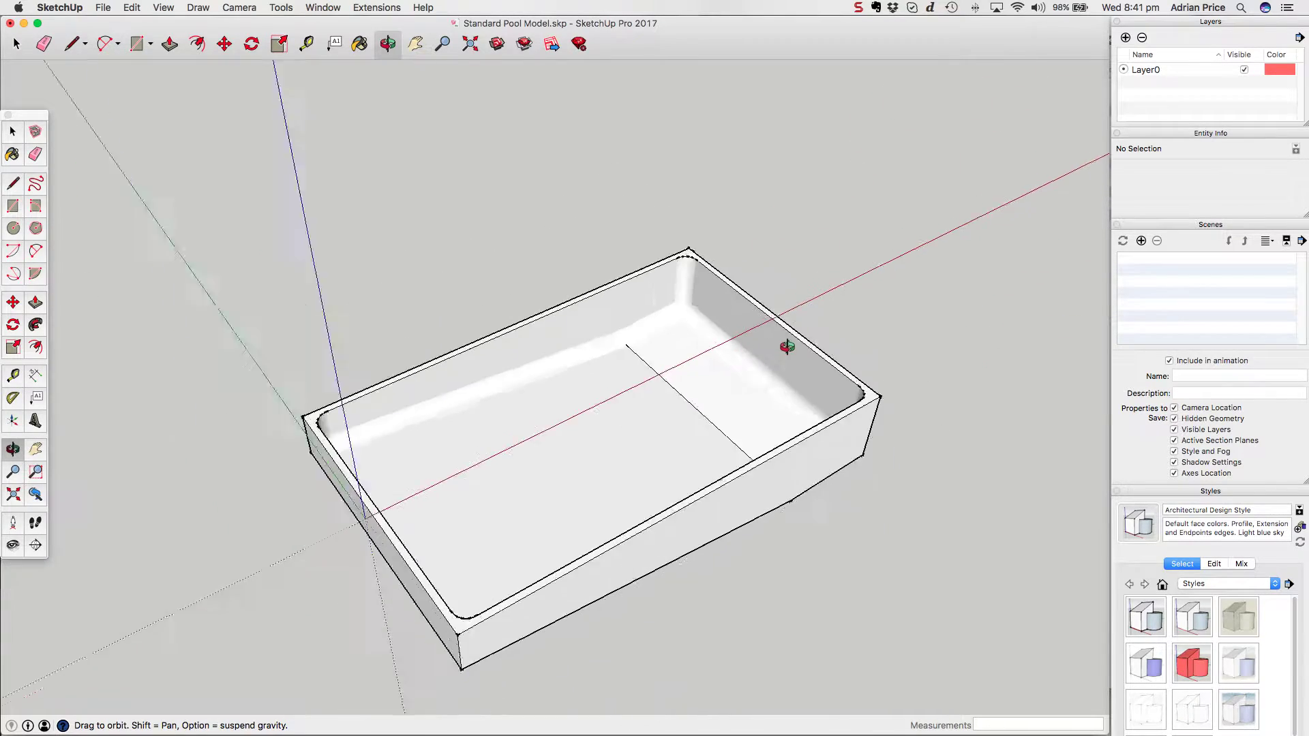
pyautogui.scroll(3, 789, 403)
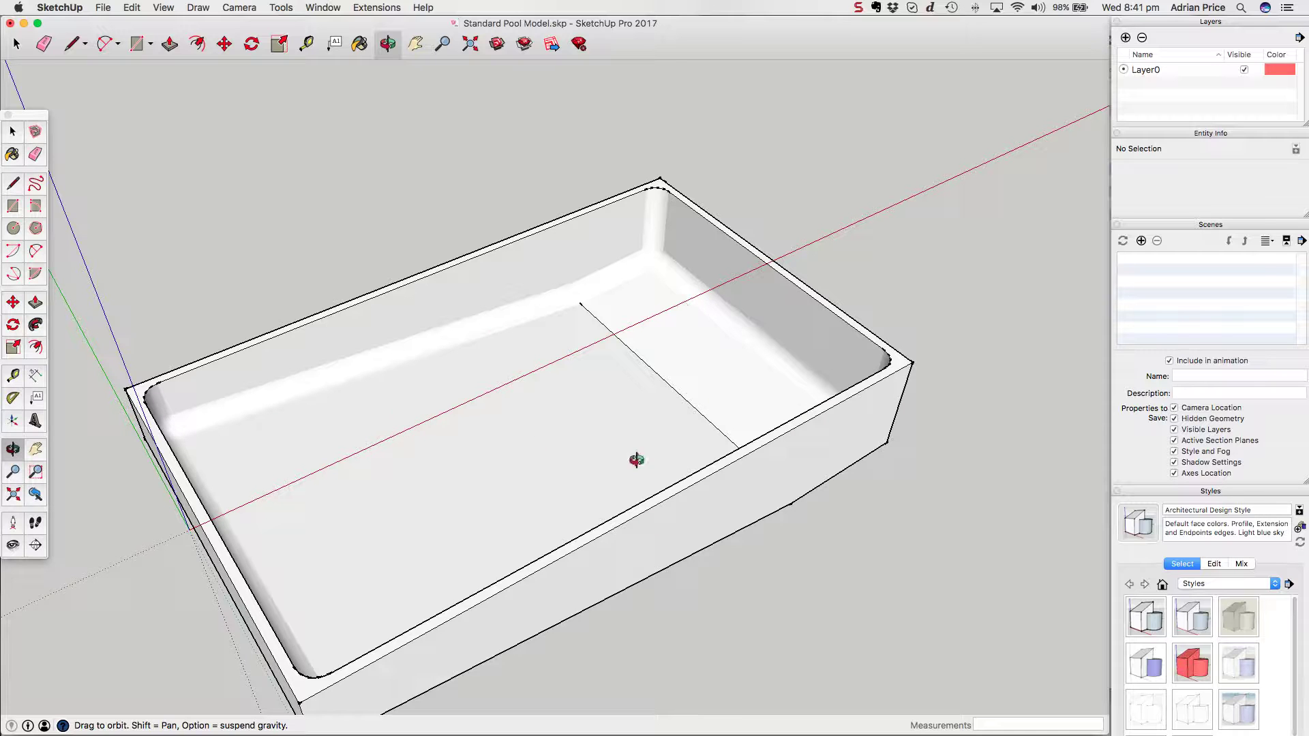
pyautogui.moveTo(357, 393); pyautogui.dragTo(320, 422)
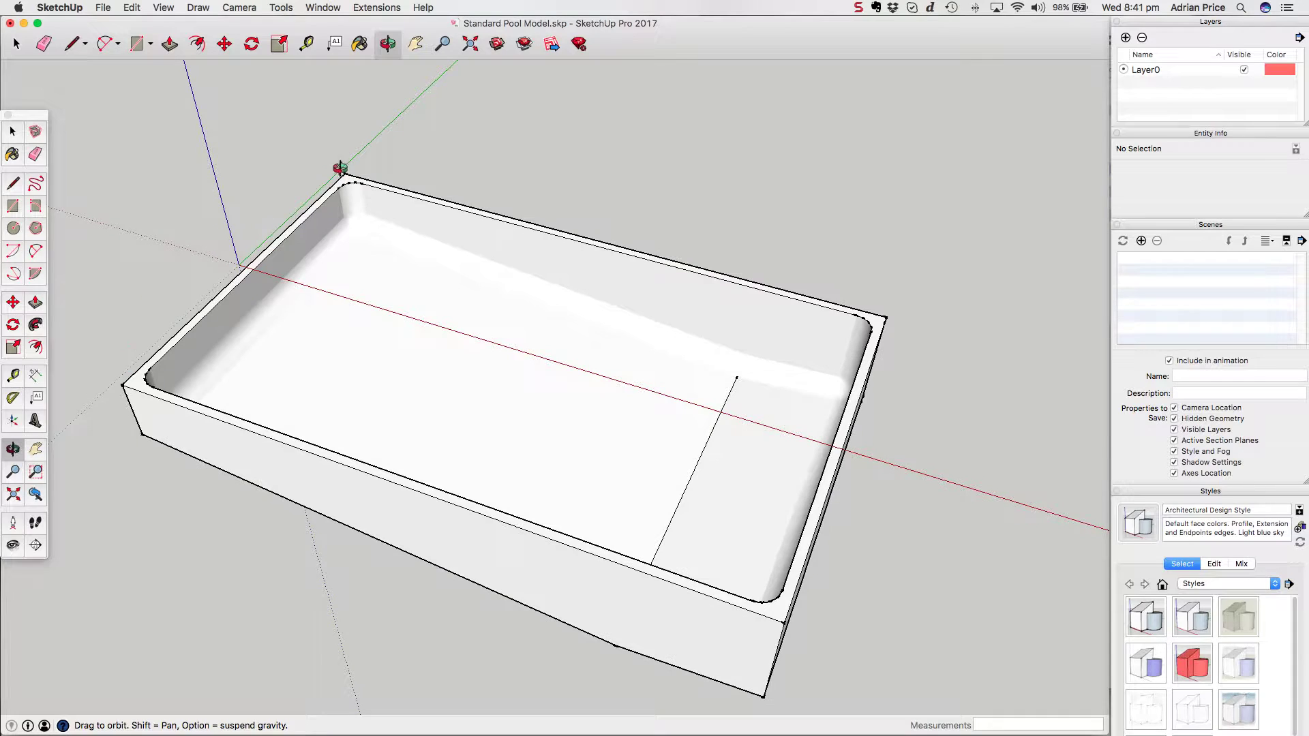
pyautogui.moveTo(692, 222); pyautogui.dragTo(864, 506)
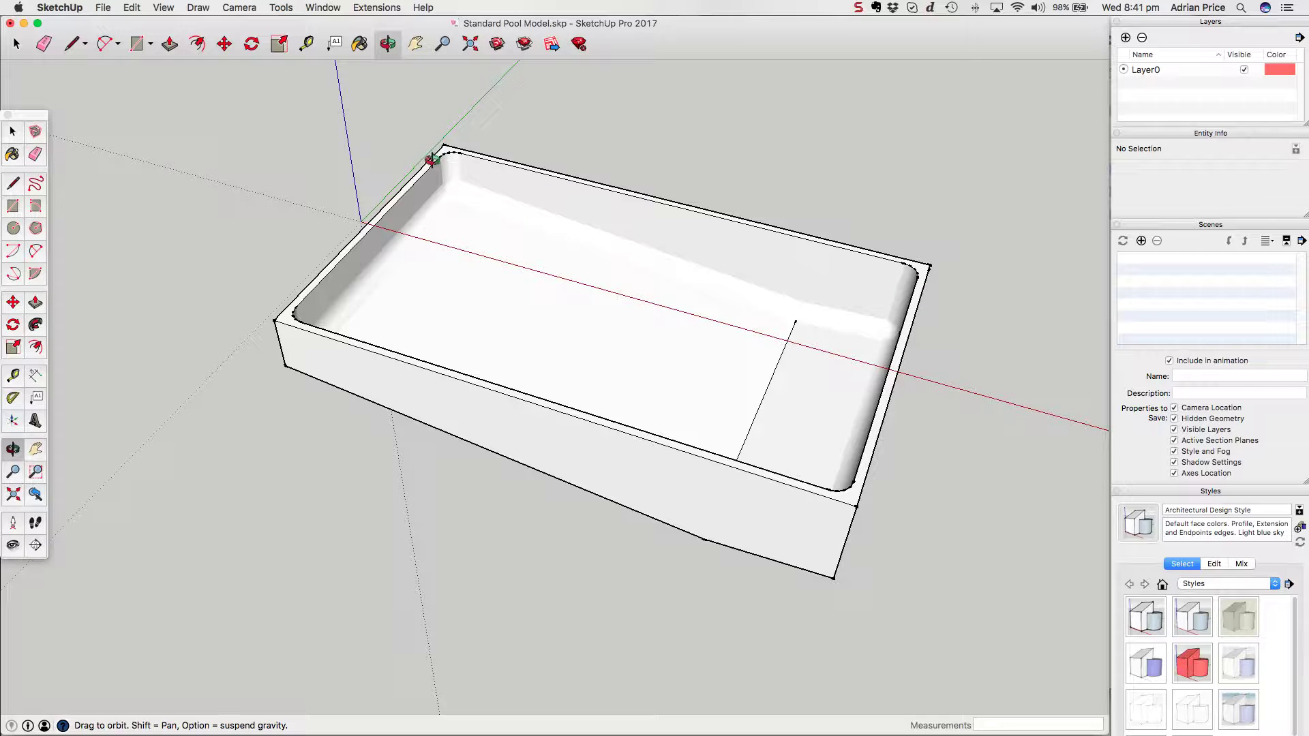
pyautogui.moveTo(307, 332); pyautogui.dragTo(661, 306)
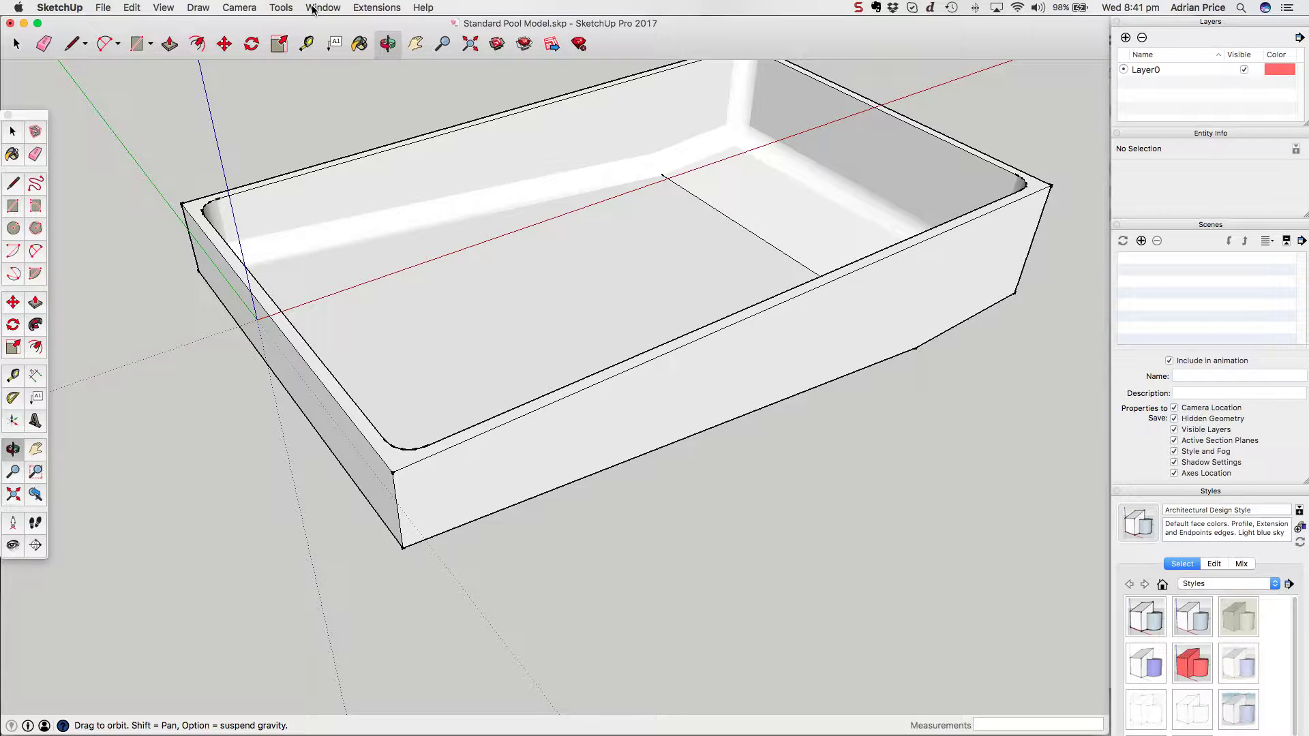
pyautogui.click(281, 8)
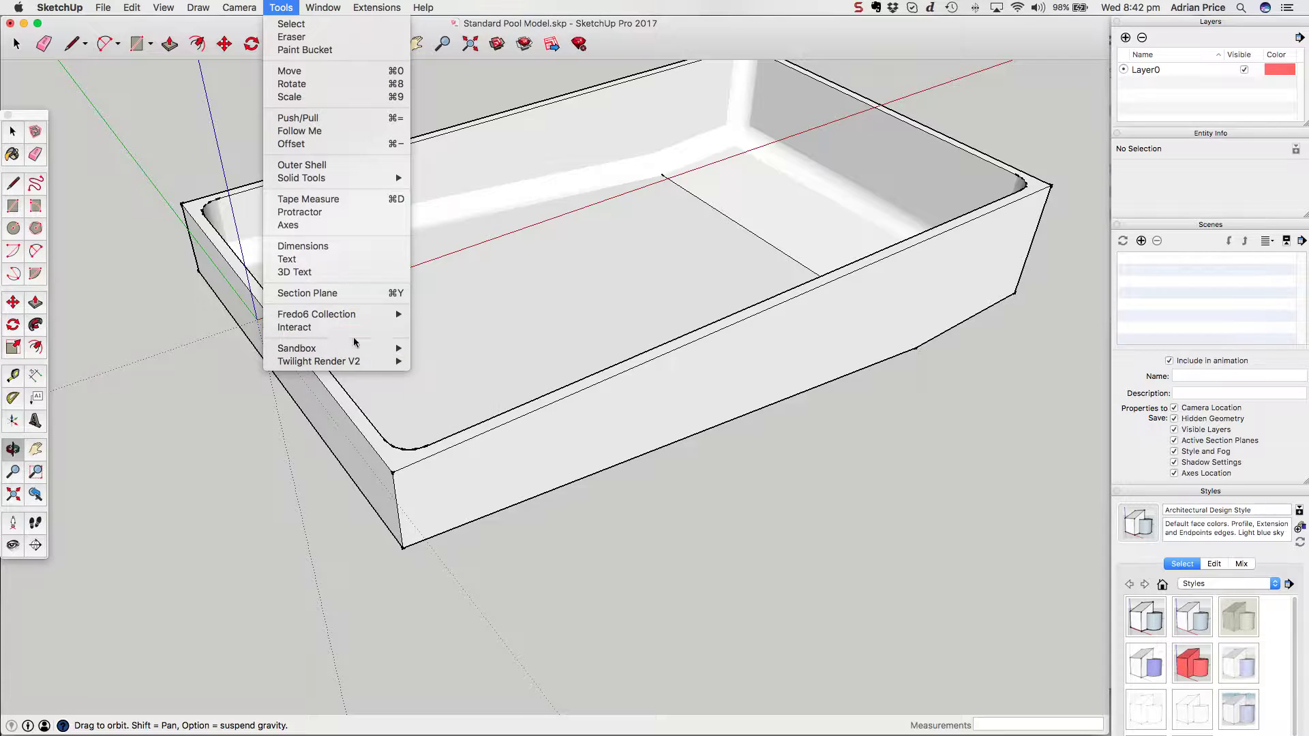
pyautogui.moveTo(358, 318)
pyautogui.moveTo(462, 315)
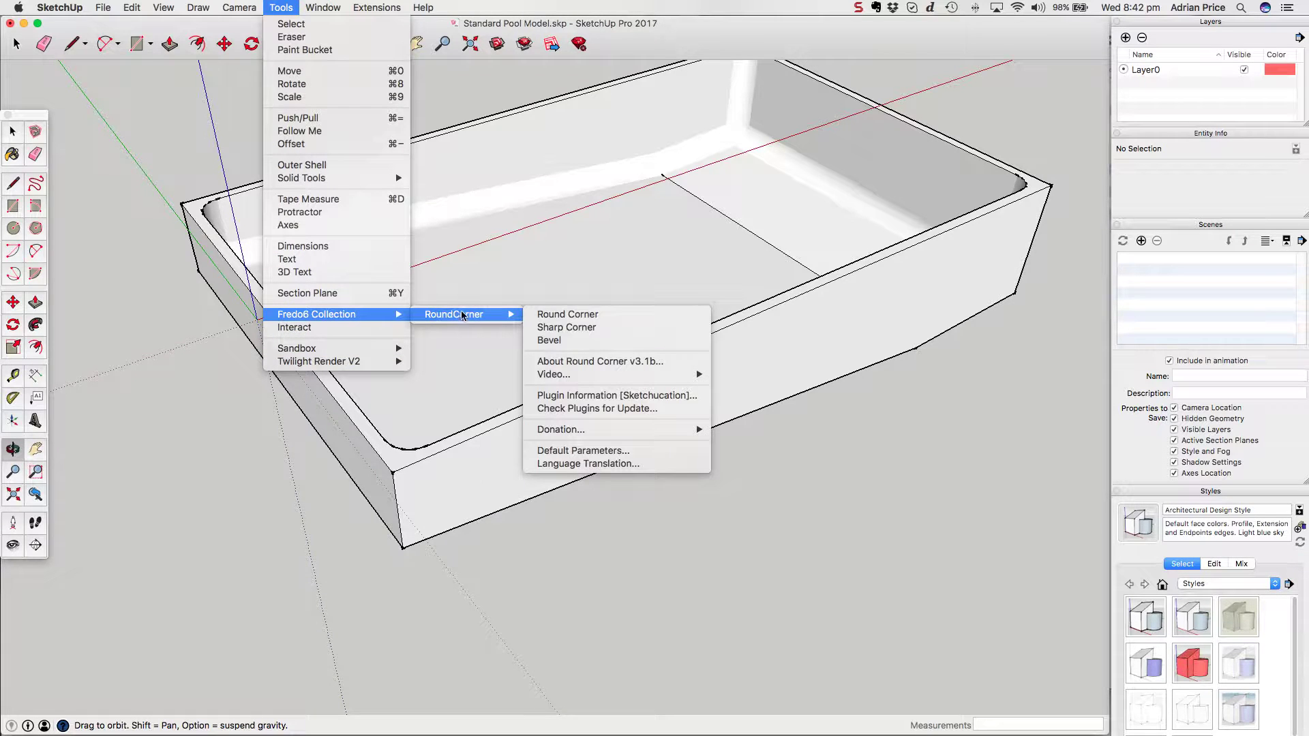
pyautogui.click(543, 315)
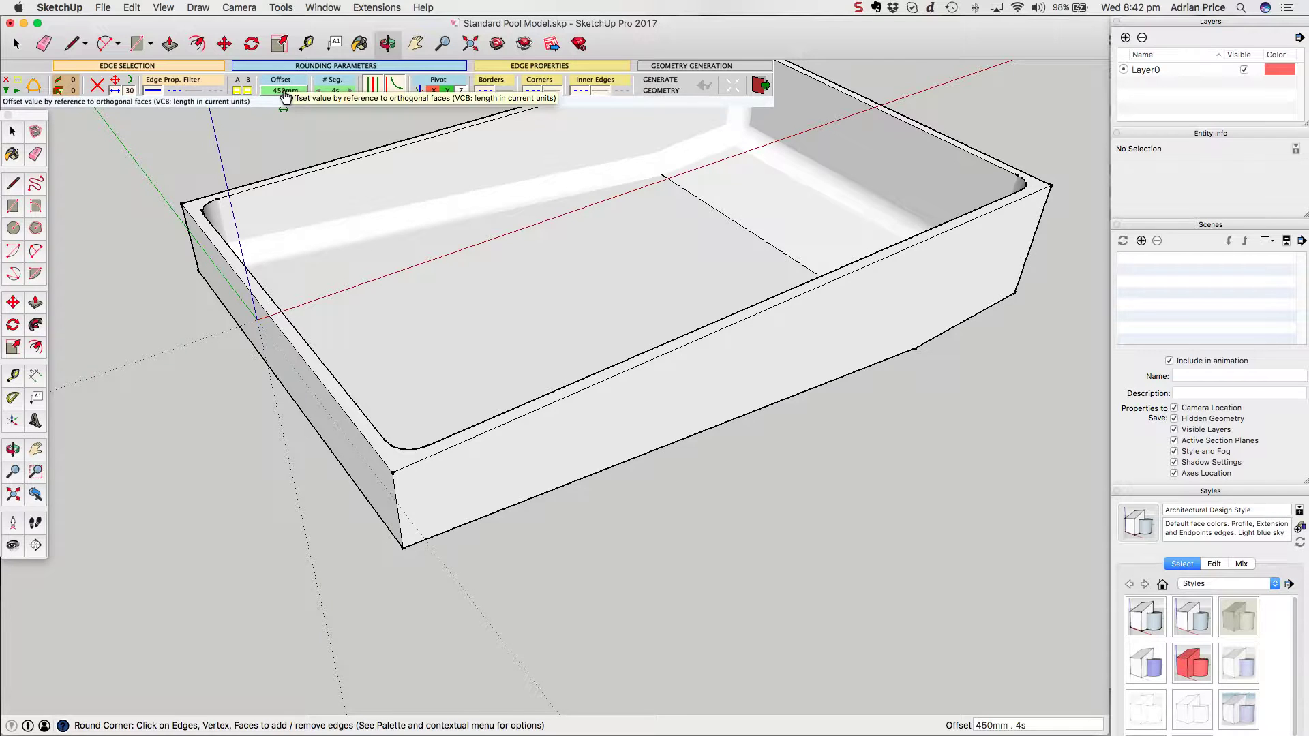
pyautogui.click(396, 496)
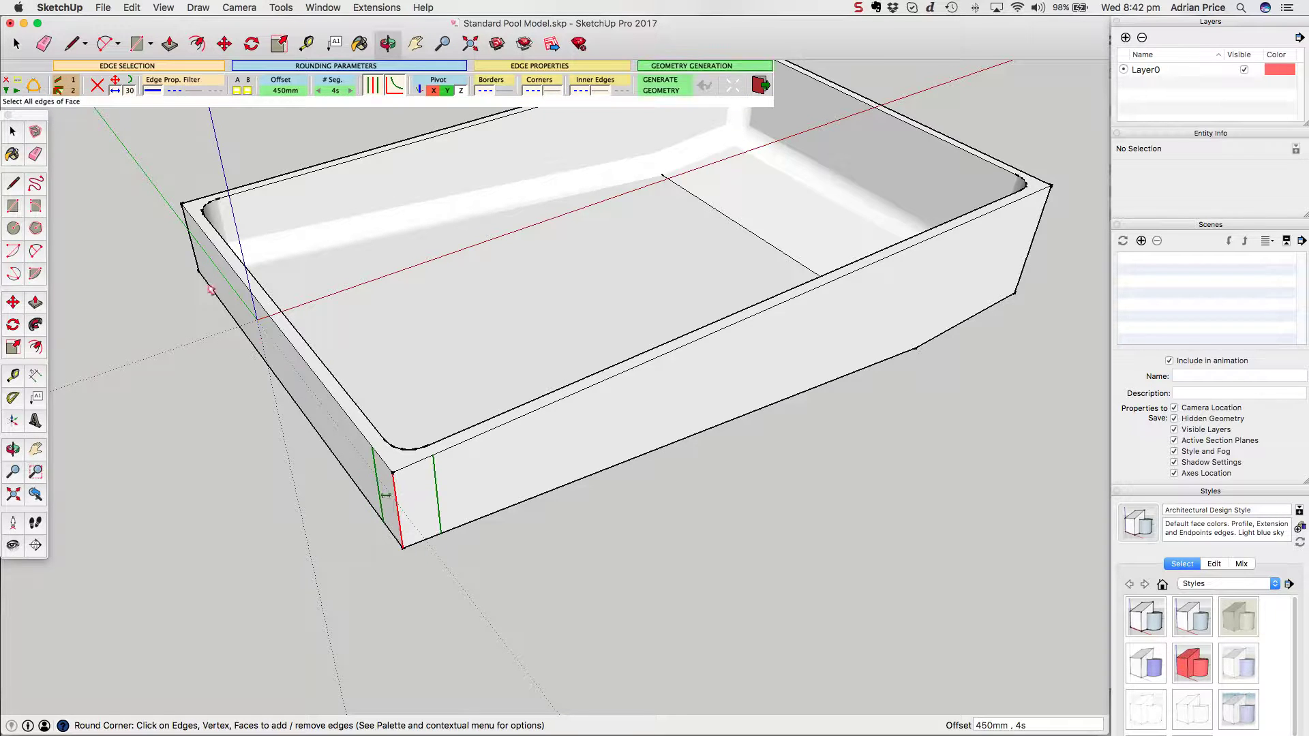
pyautogui.click(192, 240)
pyautogui.click(1031, 249)
# Delete the leftover vertical seam edge beside the outer corner at the pool's deep end
pyautogui.moveTo(716, 388); pyautogui.dragTo(503, 535, button='middle')
pyautogui.scroll(5, 561, 496)
pyautogui.rightClick(546, 500)
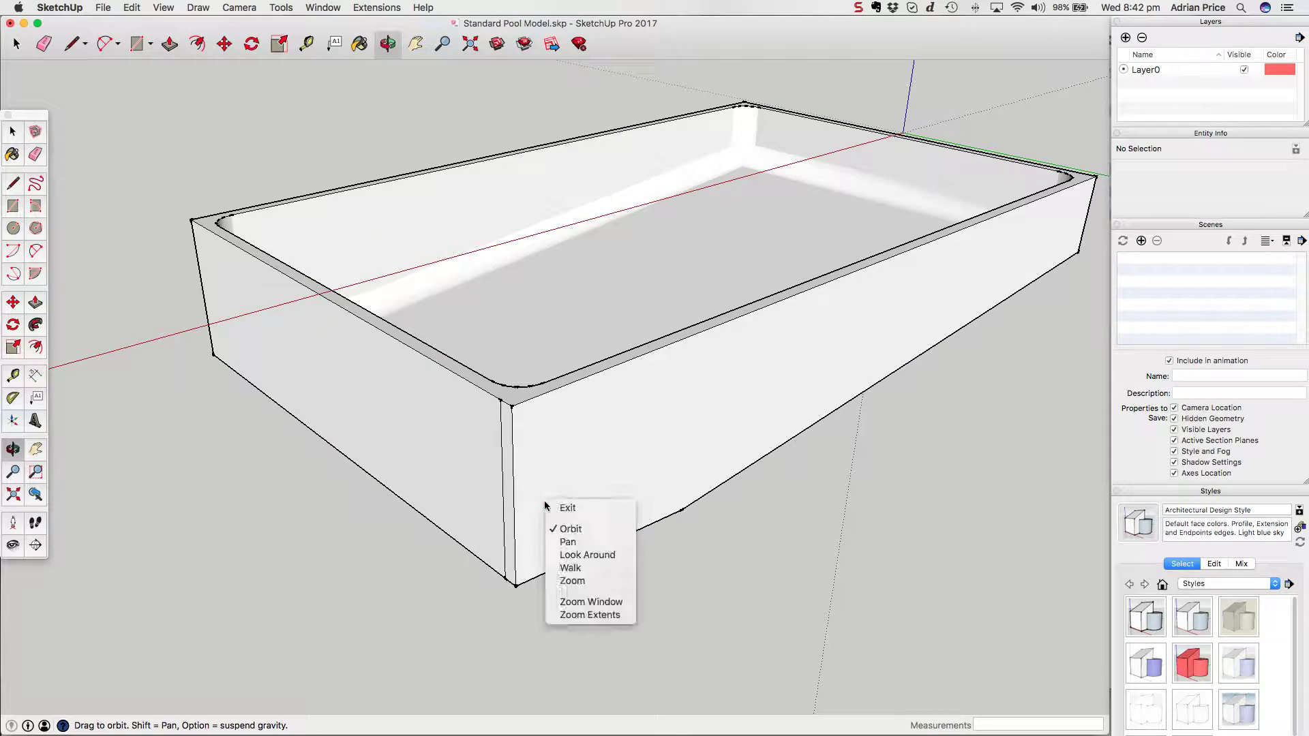
pyautogui.click(603, 508)
pyautogui.click(502, 470)
pyautogui.press('Escape')
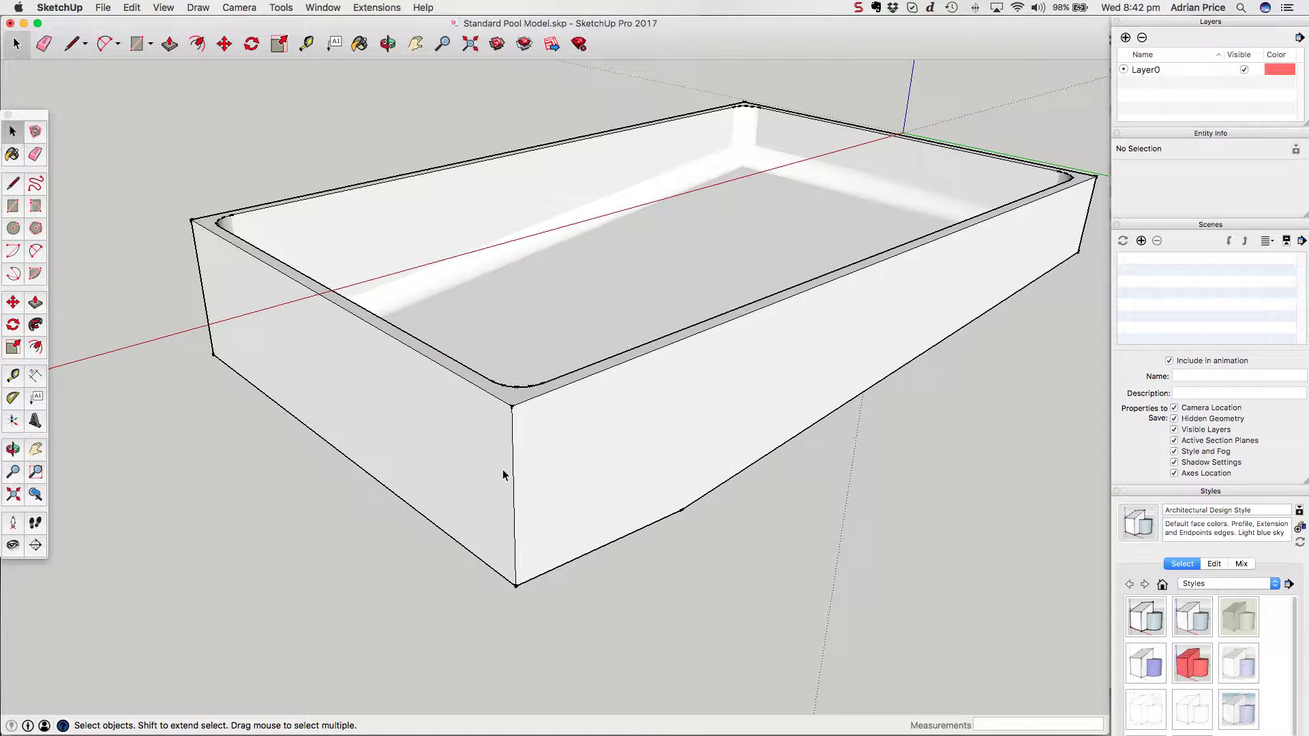
# Start Fredo6 Round Corner and select the deep end's two outer vertical corner edges plus the near one at the shallow end
pyautogui.click(296, 6)
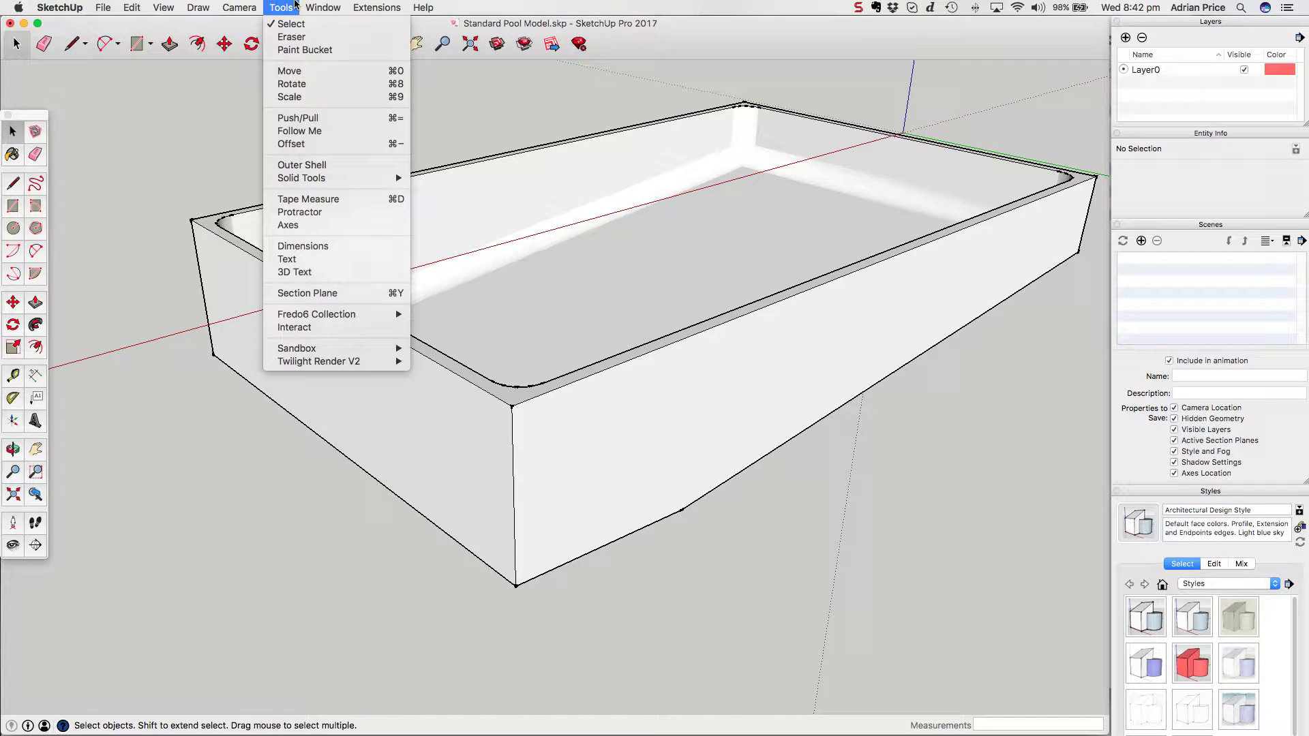
pyautogui.moveTo(360, 315)
pyautogui.moveTo(447, 315)
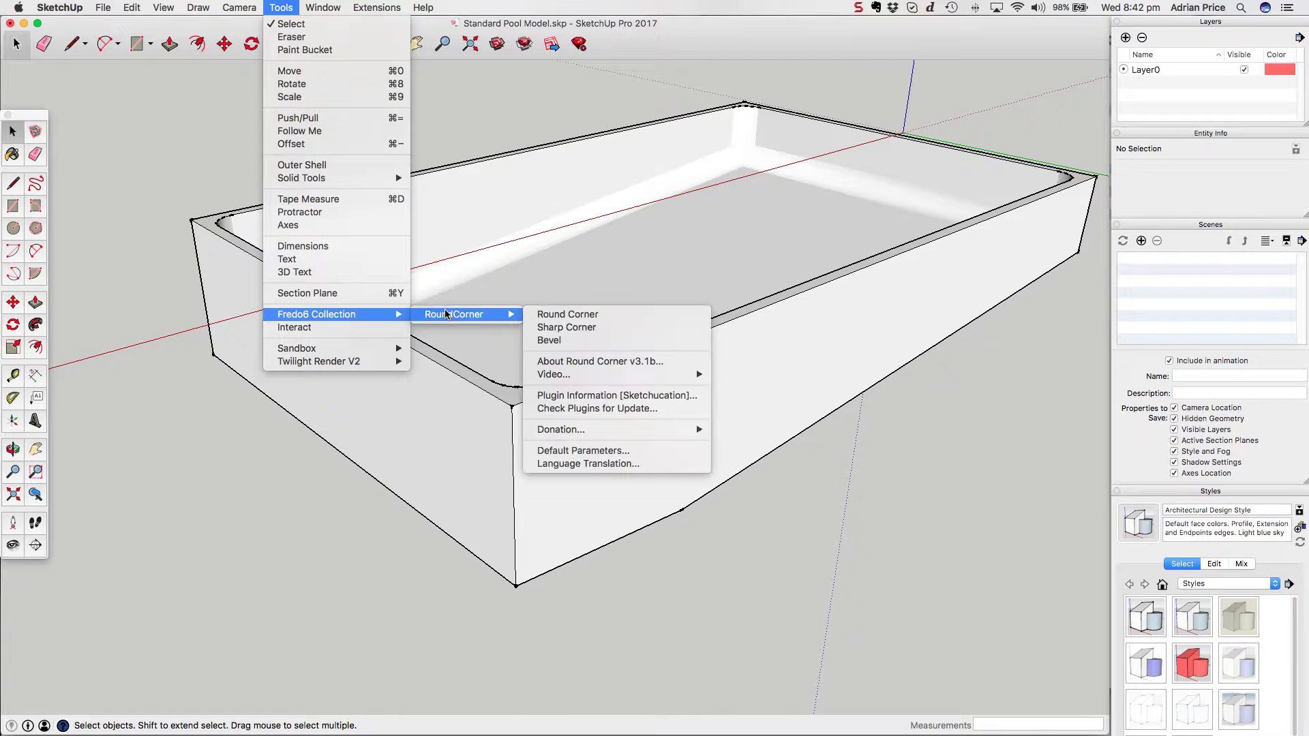
pyautogui.click(558, 315)
pyautogui.click(516, 444)
pyautogui.click(199, 266)
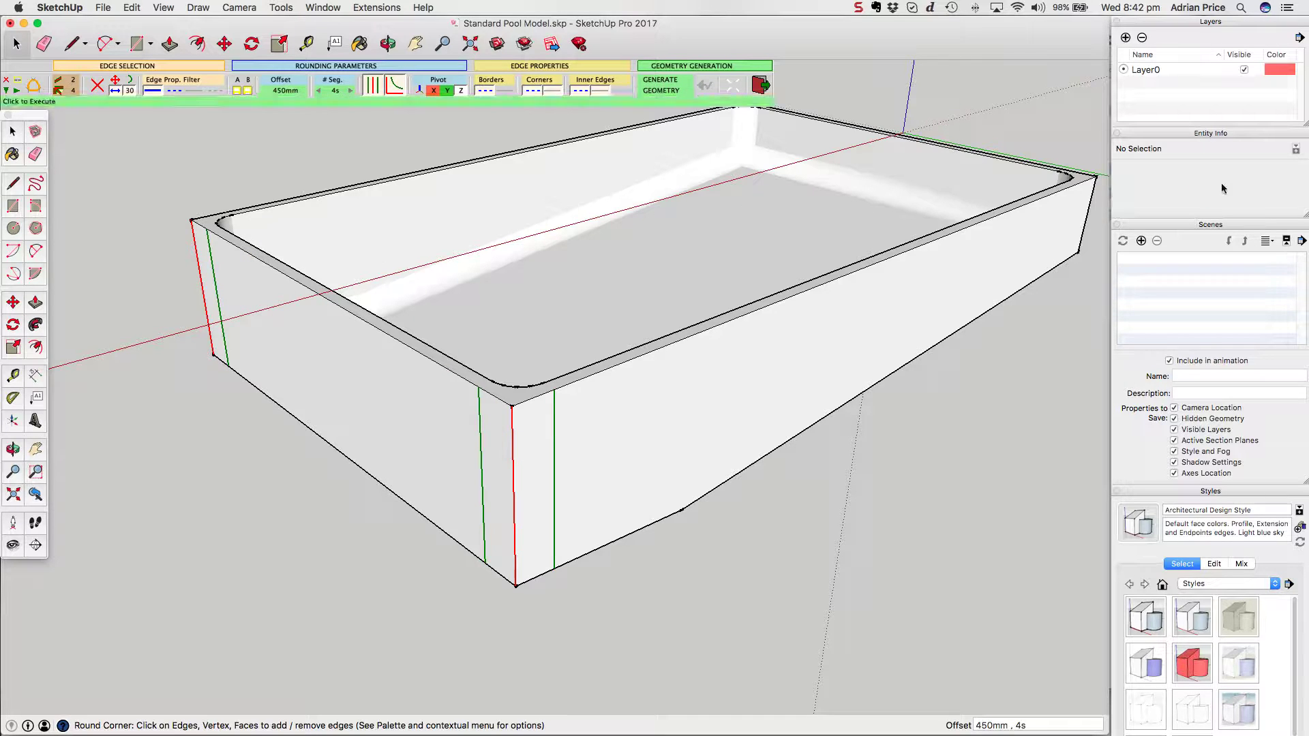
pyautogui.click(1087, 215)
# Add the remaining outer vertical corner edge at the shallow end and generate the 450 mm rounding with 4 segments
pyautogui.scroll(-2, 752, 276)
pyautogui.press('o')
pyautogui.moveTo(561, 324); pyautogui.dragTo(317, 267)
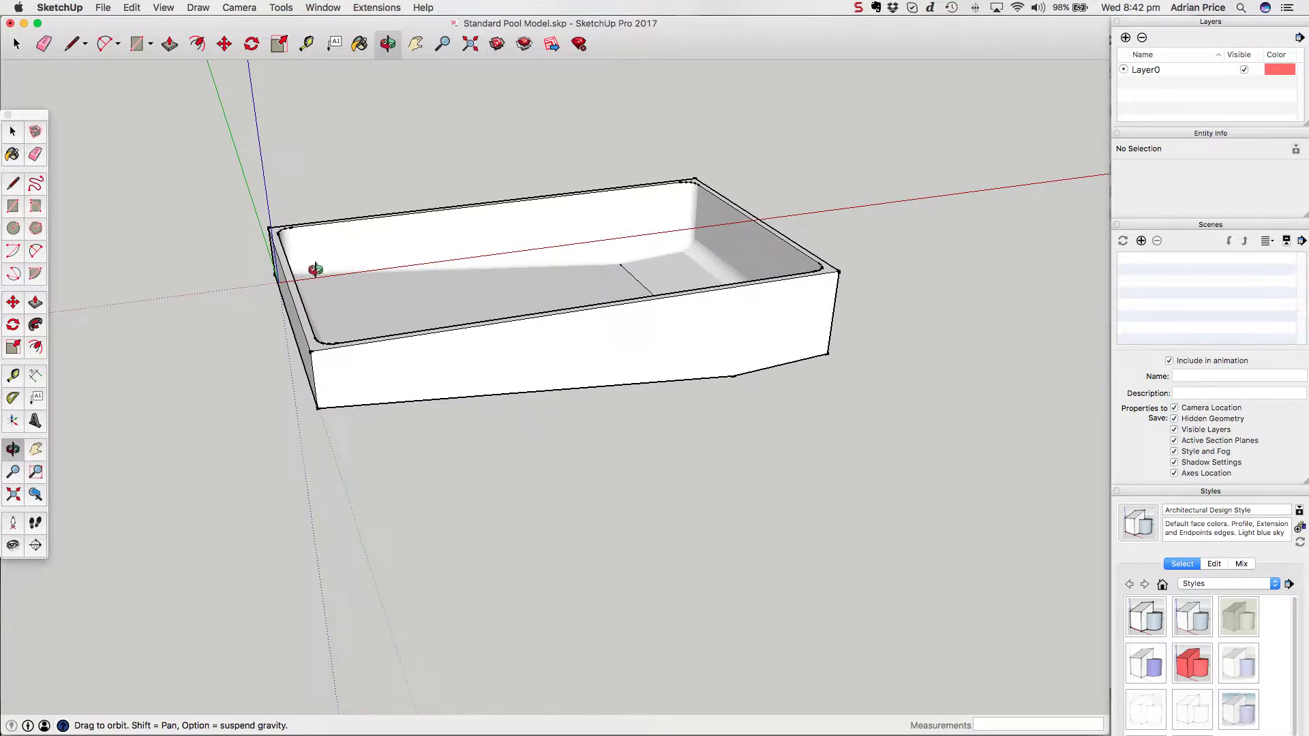
pyautogui.rightClick(317, 267)
pyautogui.click(341, 280)
pyautogui.click(315, 382)
pyautogui.scroll(2, 368, 218)
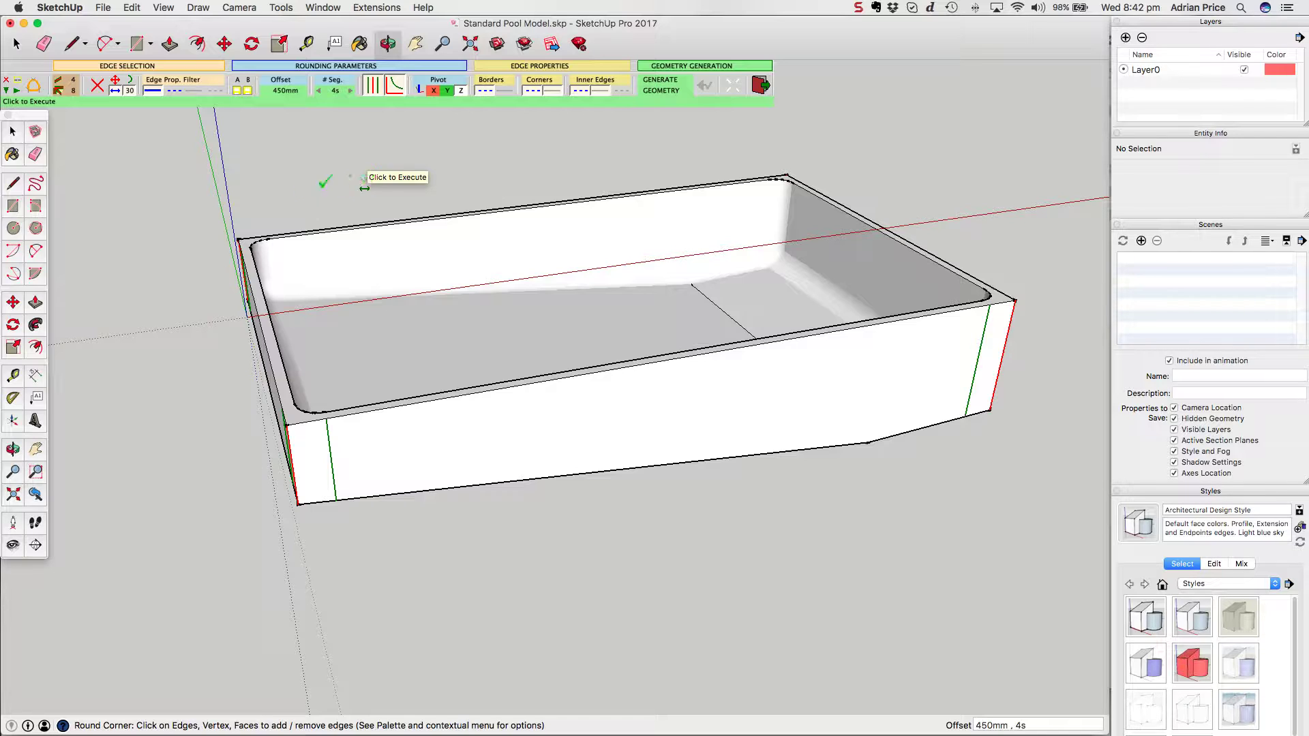
pyautogui.click(131, 219)
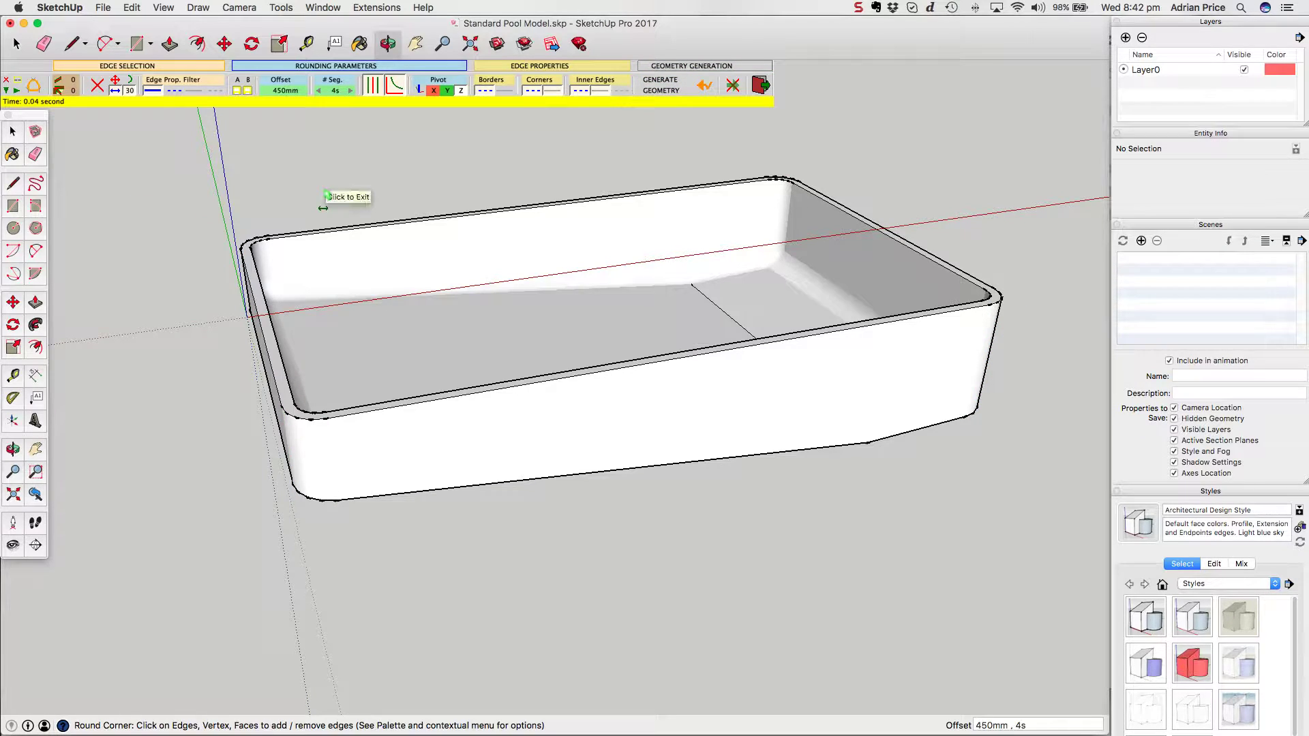
pyautogui.scroll(1, 337, 197)
pyautogui.click(12, 131)
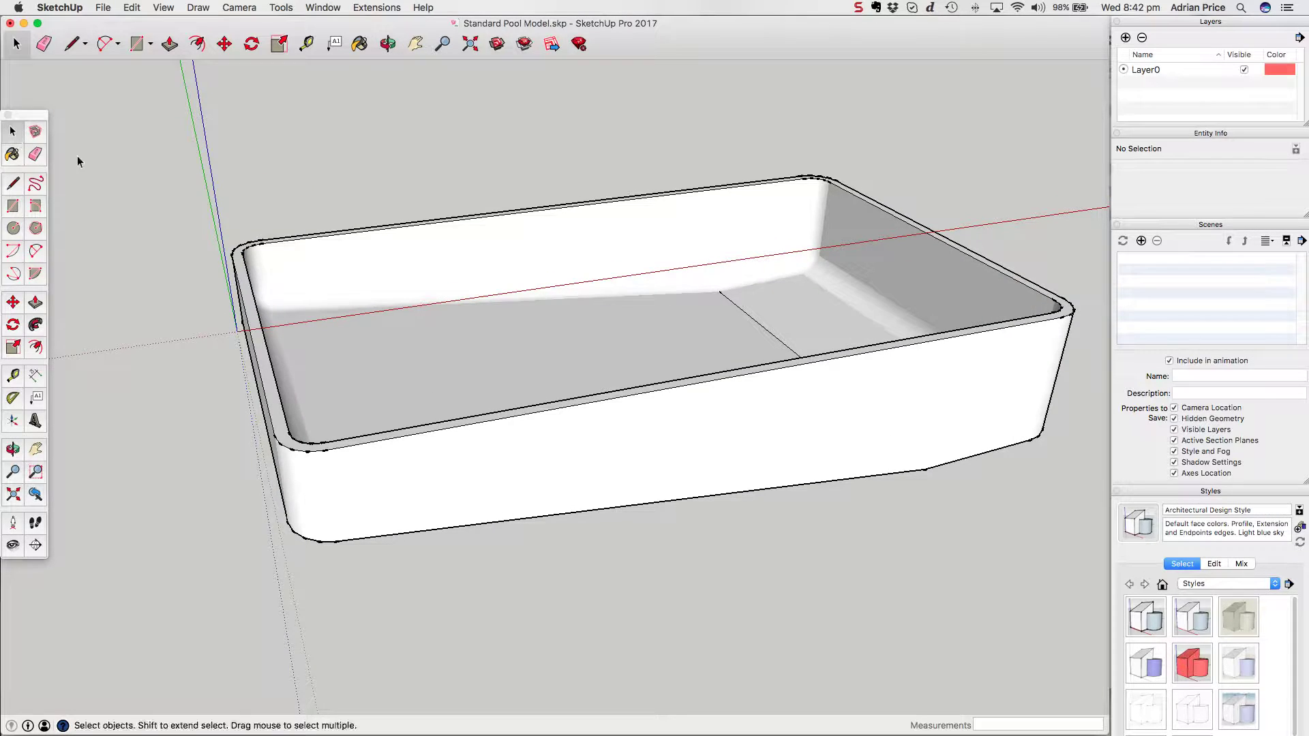
# Examine the rounded pool shell from several sides and the crease line across the inner floor
pyautogui.scroll(-1, 304, 246)
pyautogui.moveTo(304, 245); pyautogui.dragTo(299, 455, button='middle')
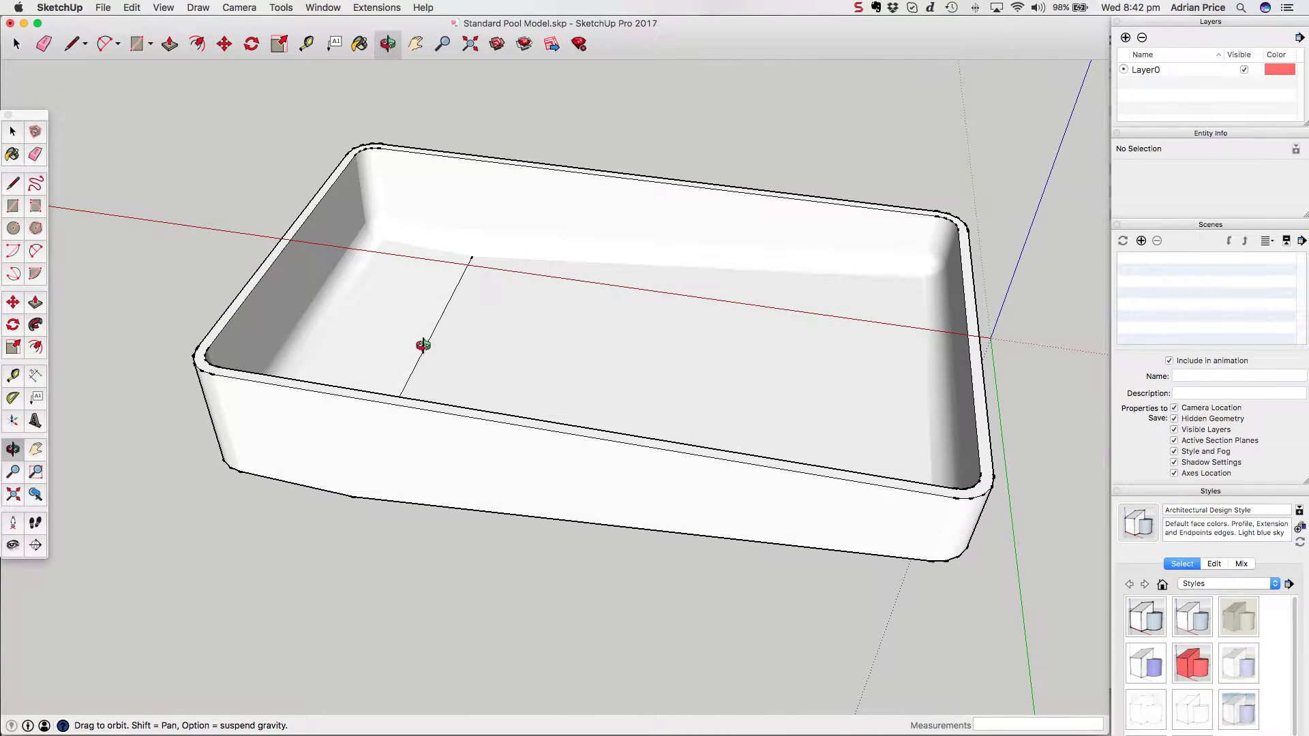
pyautogui.scroll(-1, 504, 307)
pyautogui.scroll(3, 477, 327)
pyautogui.scroll(-2, 466, 343)
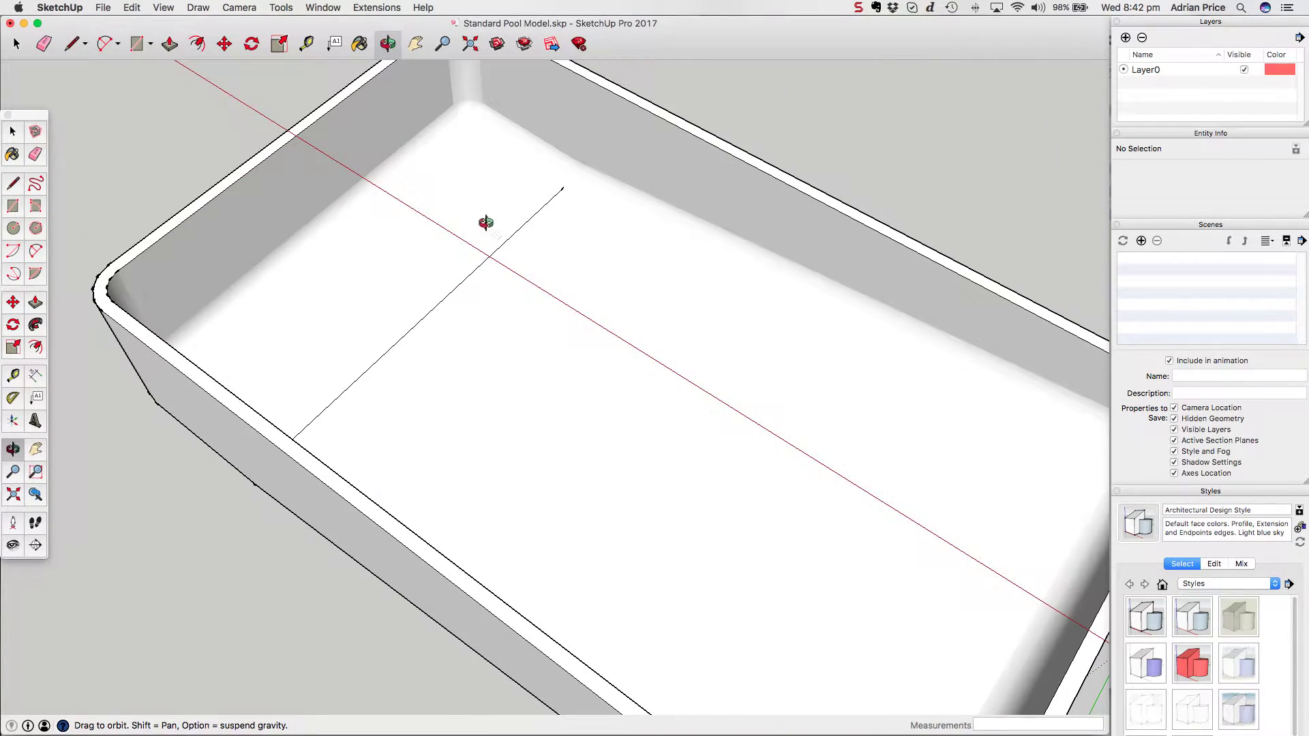
pyautogui.moveTo(525, 228); pyautogui.dragTo(334, 193, button='middle')
pyautogui.scroll(-3, 409, 295)
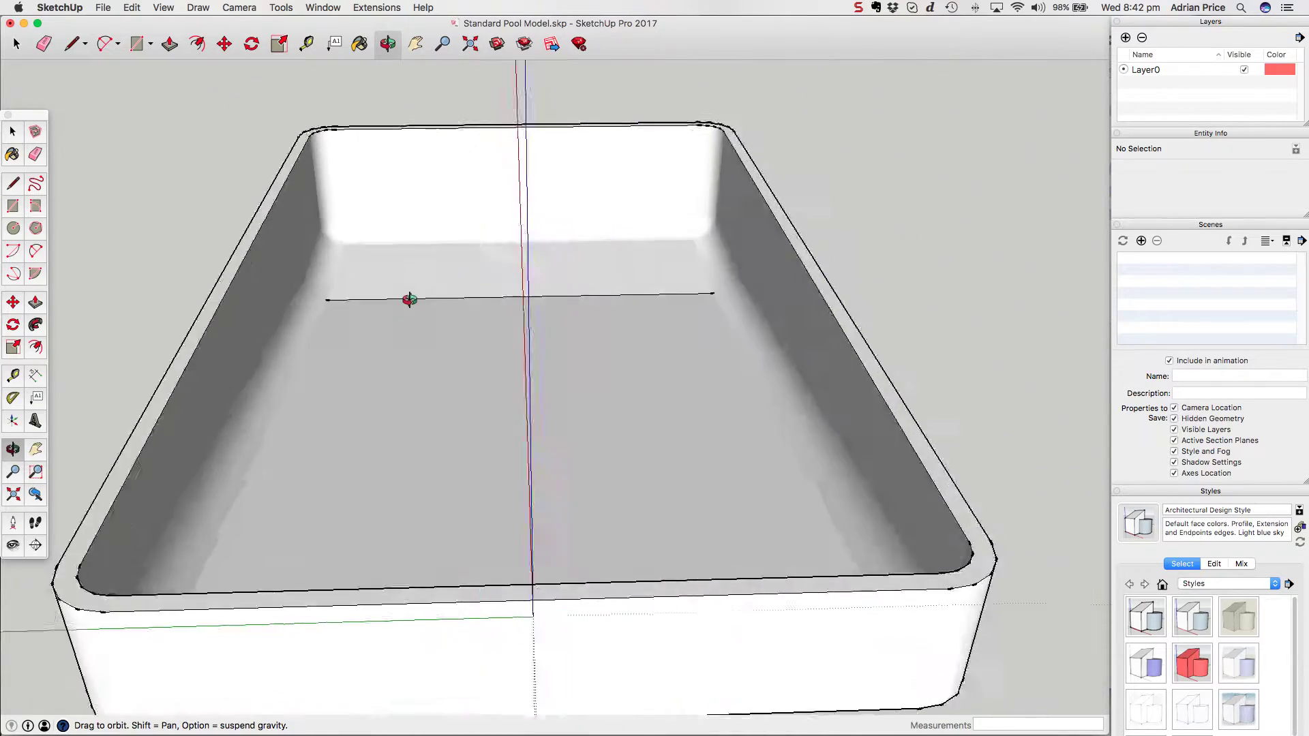
pyautogui.scroll(2, 344, 286)
pyautogui.moveTo(345, 286); pyautogui.dragTo(449, 284, button='middle')
pyautogui.scroll(3, 449, 284)
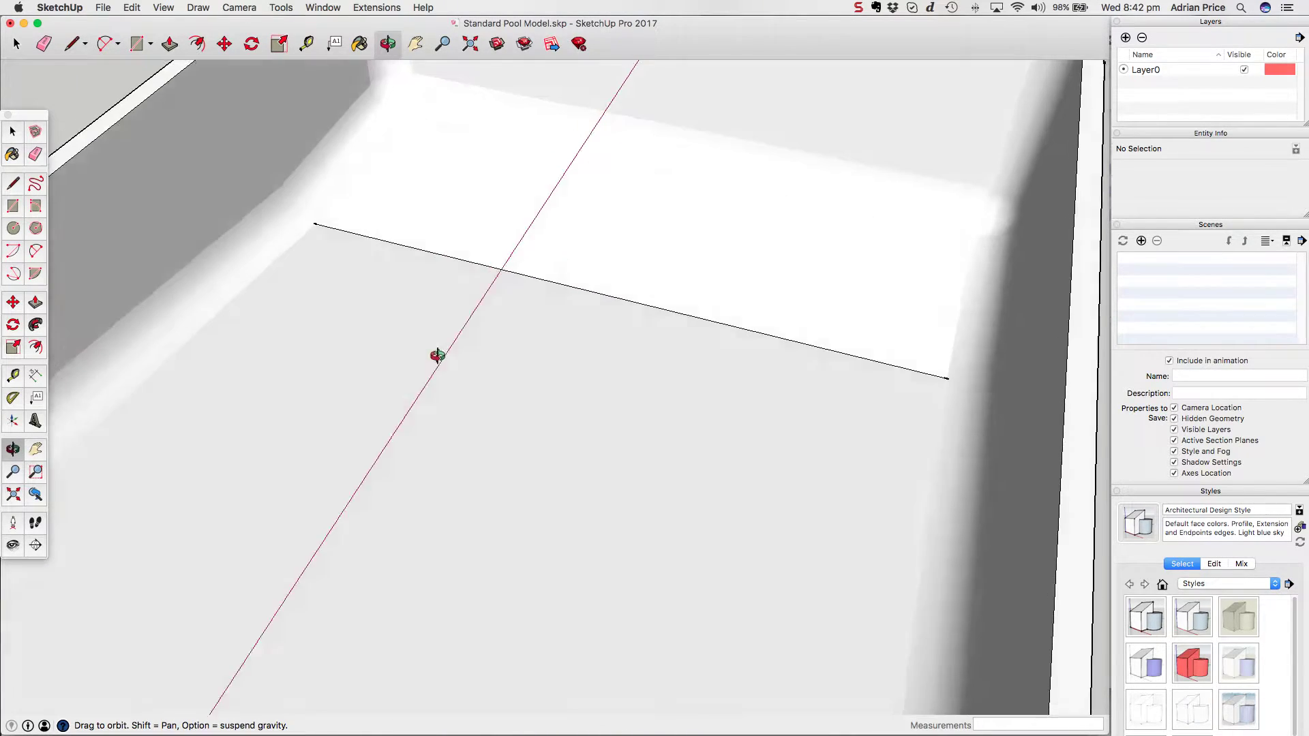
# Soften and smooth the crease between the two inner floor faces with the Eraser tool, keeping both faces
pyautogui.click(34, 154)
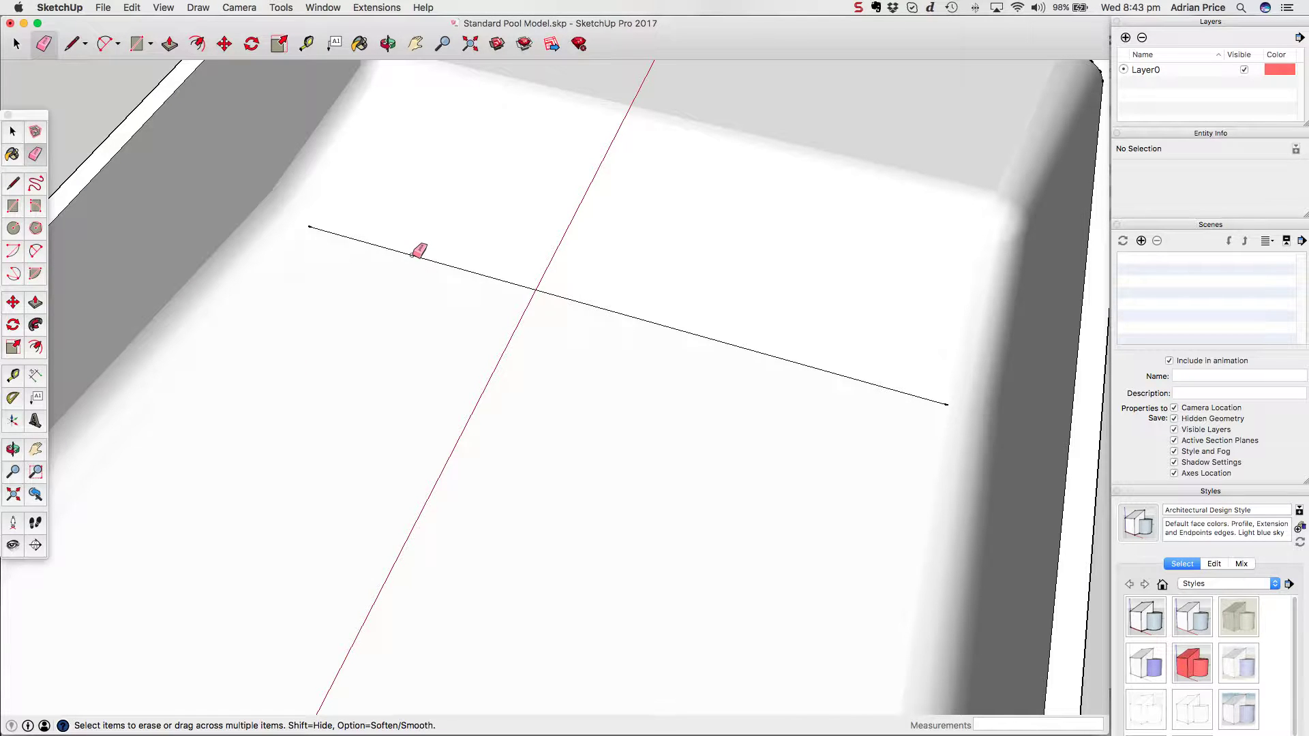
pyautogui.press('super+z')
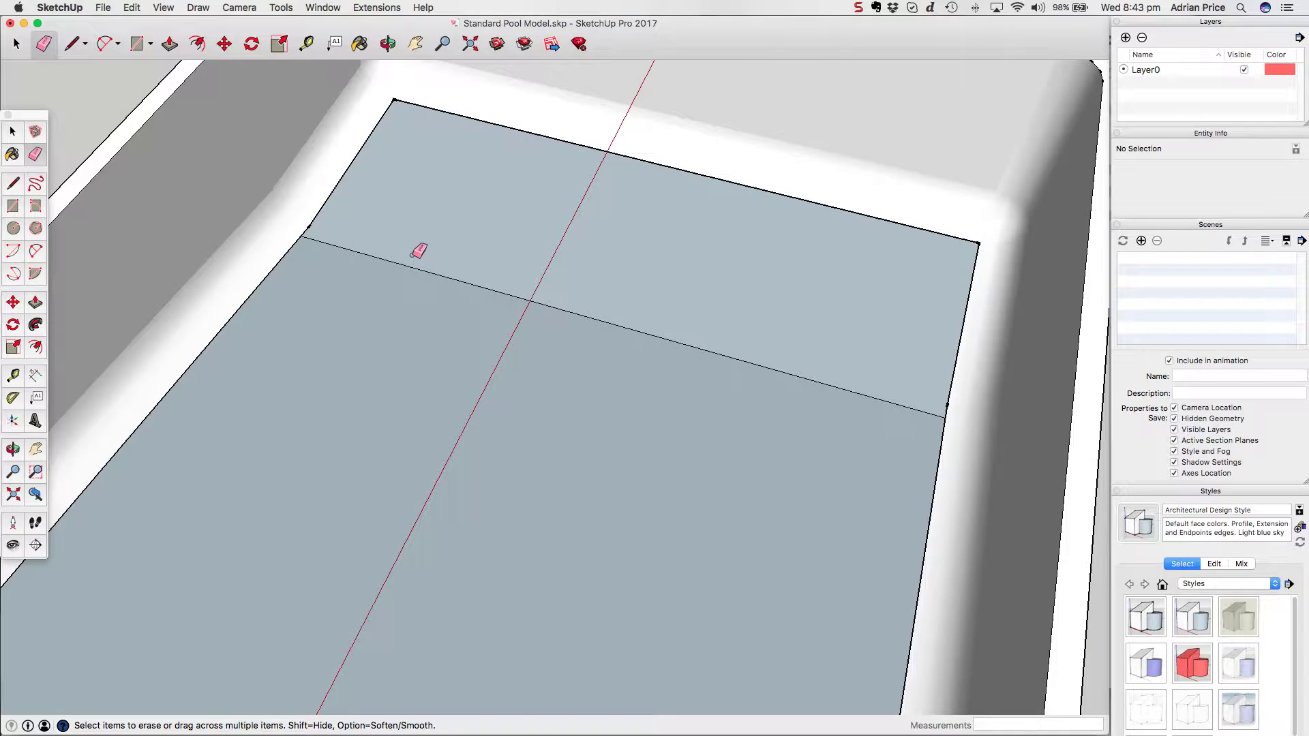
pyautogui.press('super+shift+z')
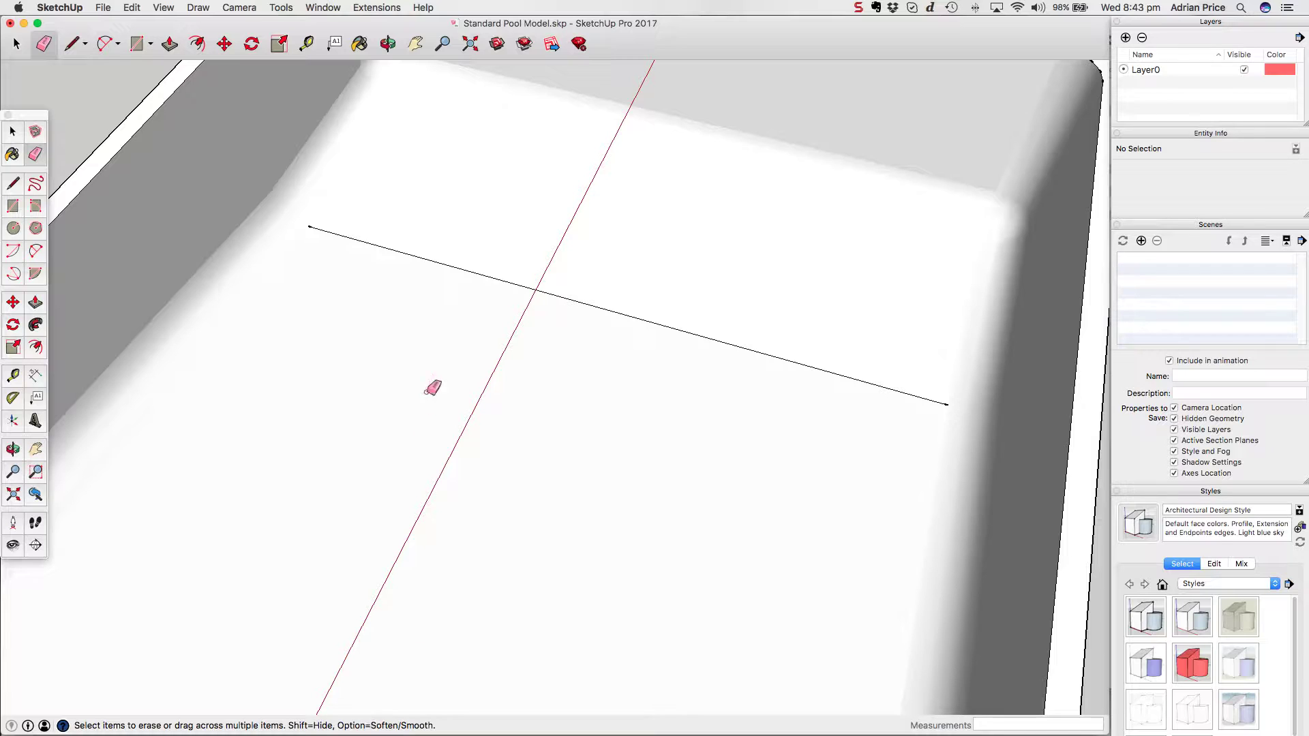
pyautogui.click(432, 257)
pyautogui.scroll(-3, 584, 336)
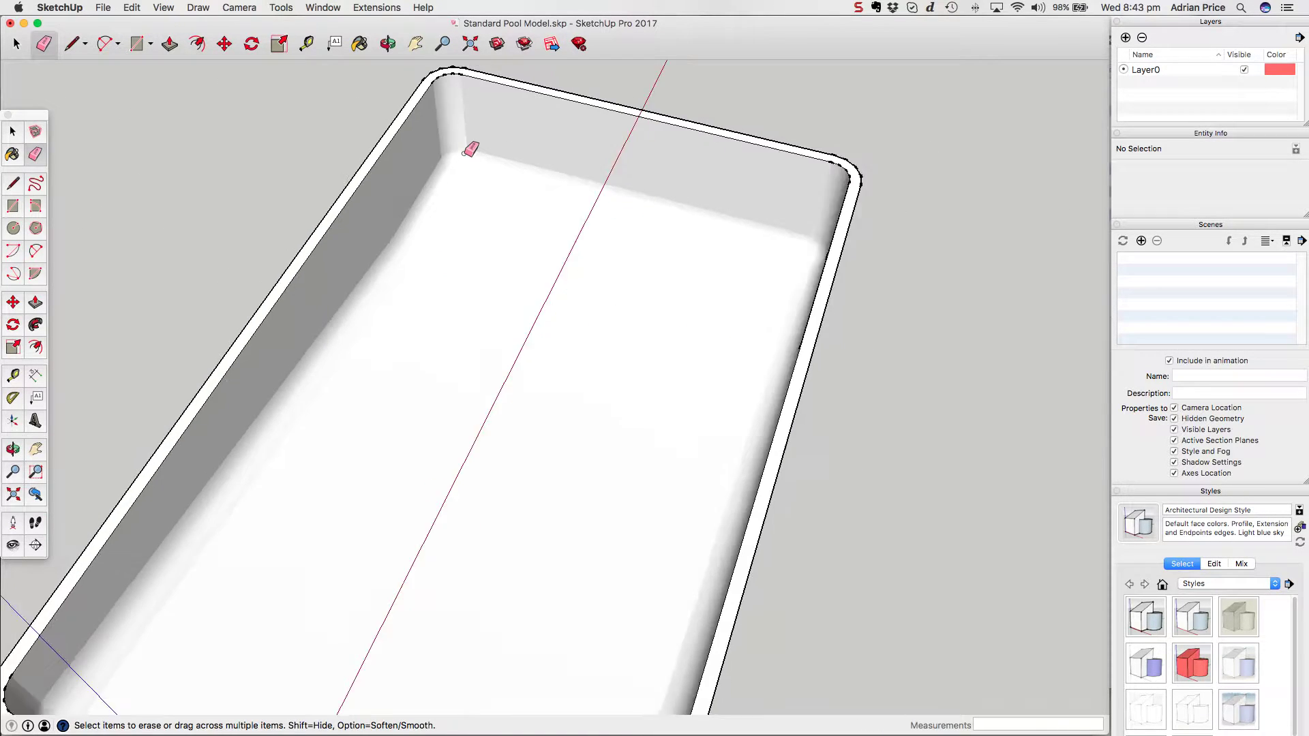
pyautogui.scroll(-5, 470, 150)
pyautogui.scroll(5, 395, 368)
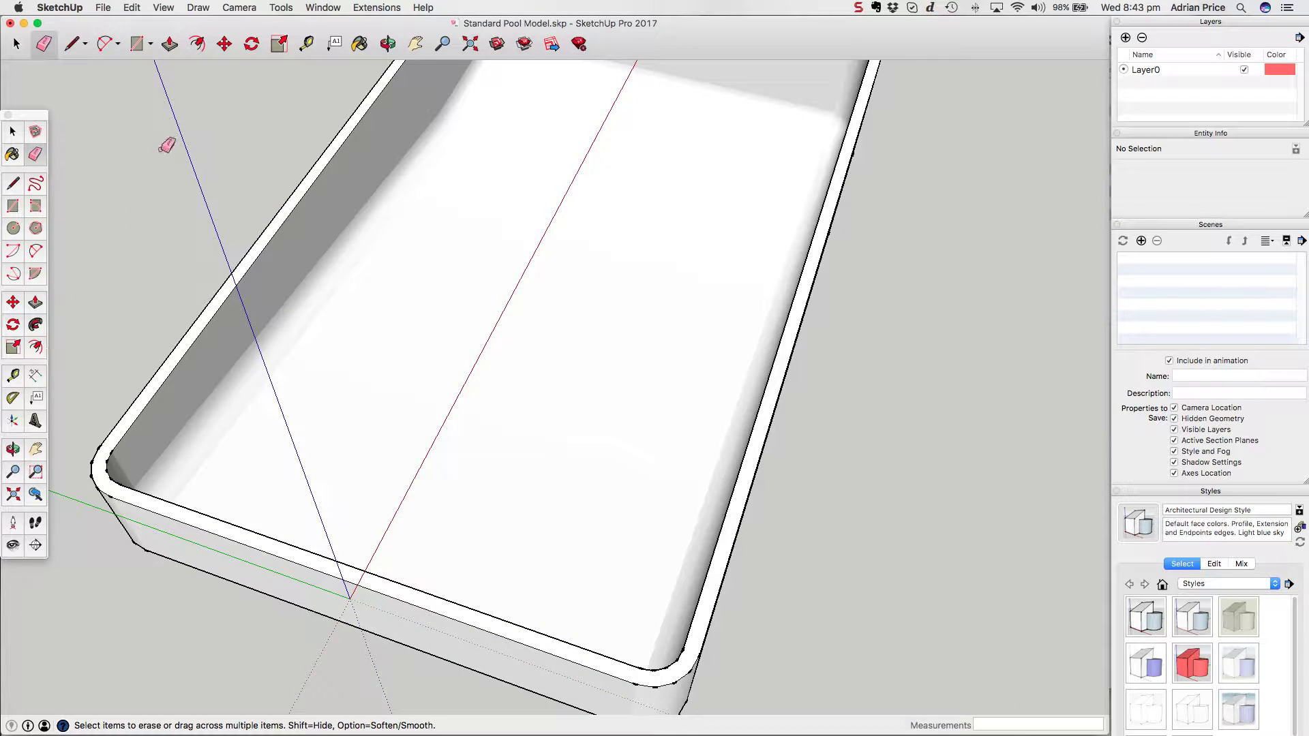
# Retrace the 150 mm edges of the small square profile at the origin, just outside the shallow-end rim
pyautogui.press('space')
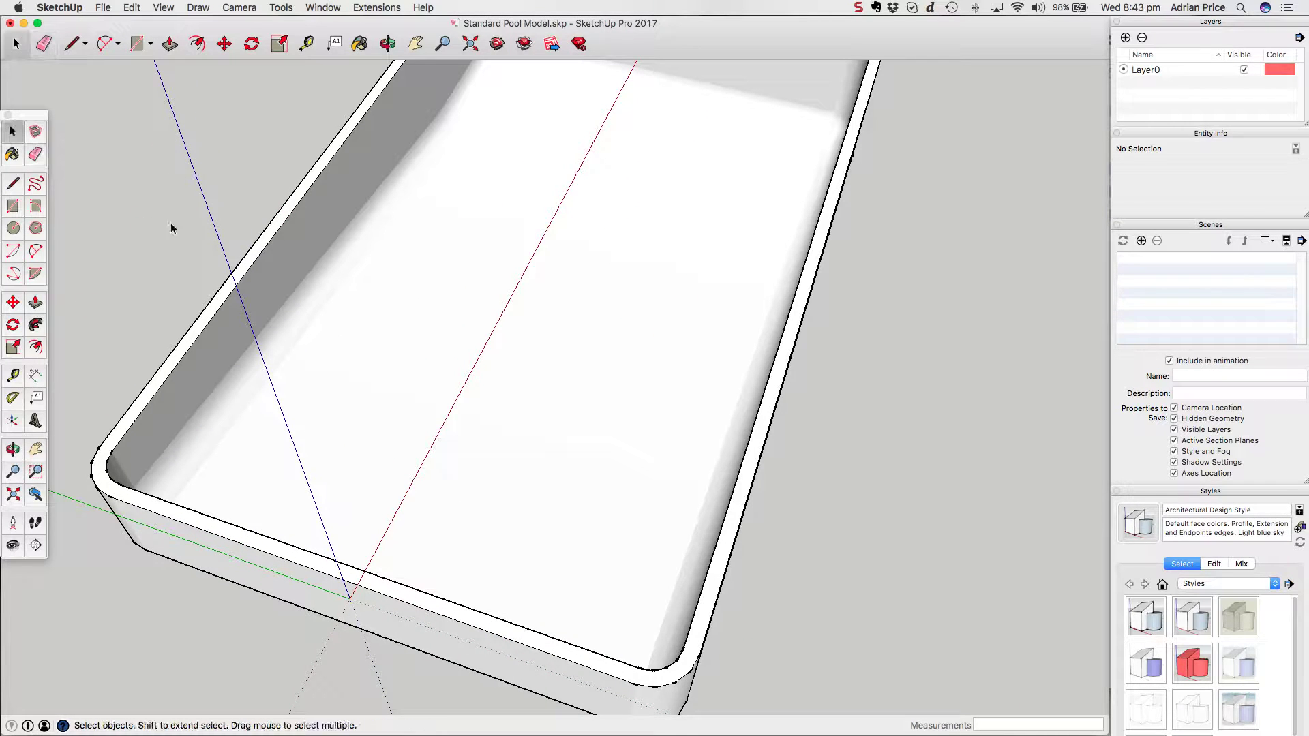
pyautogui.press('o')
pyautogui.moveTo(589, 433); pyautogui.dragTo(619, 366)
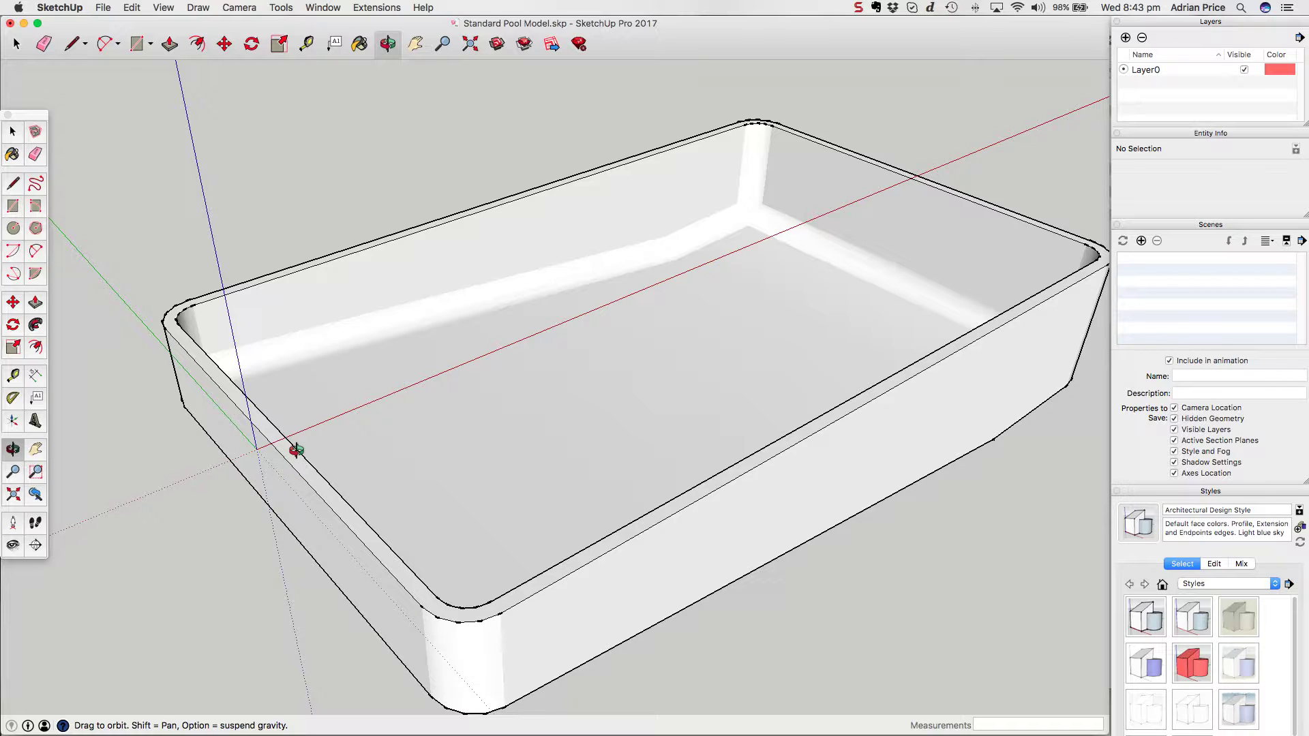
pyautogui.scroll(6, 264, 477)
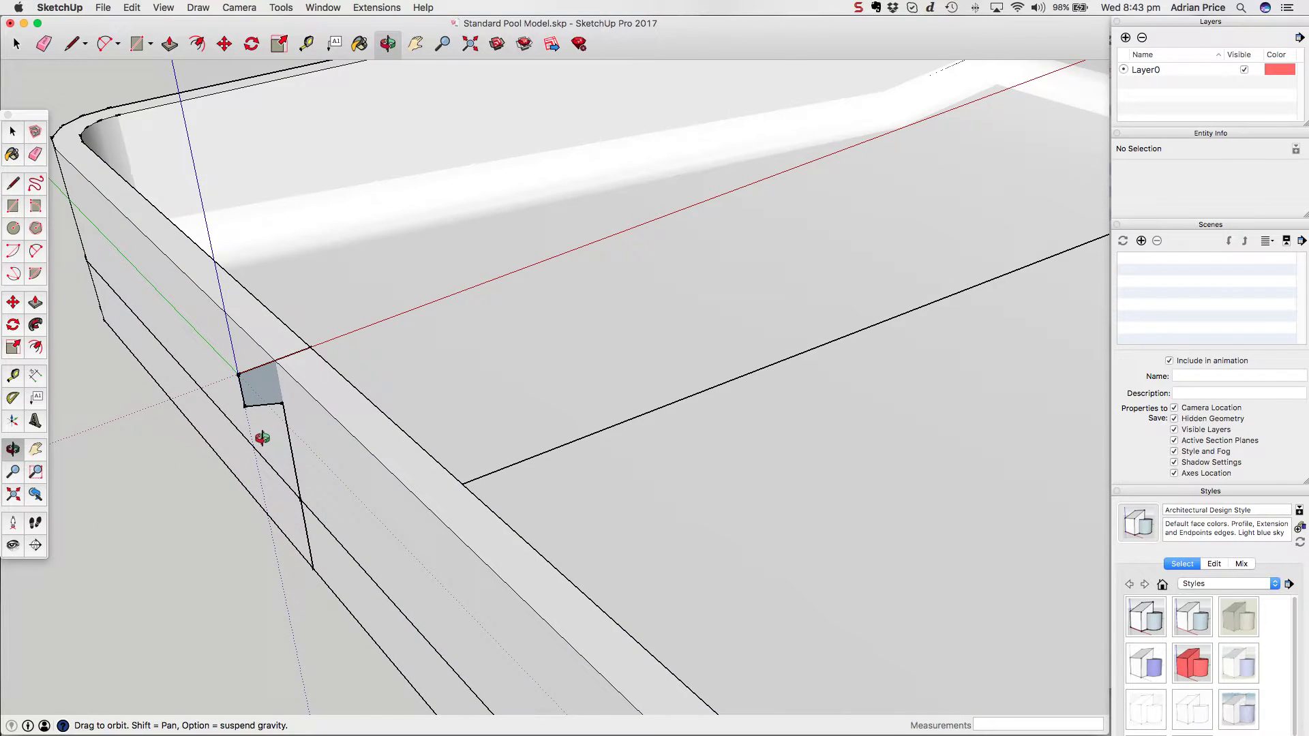
pyautogui.moveTo(275, 409); pyautogui.dragTo(205, 342)
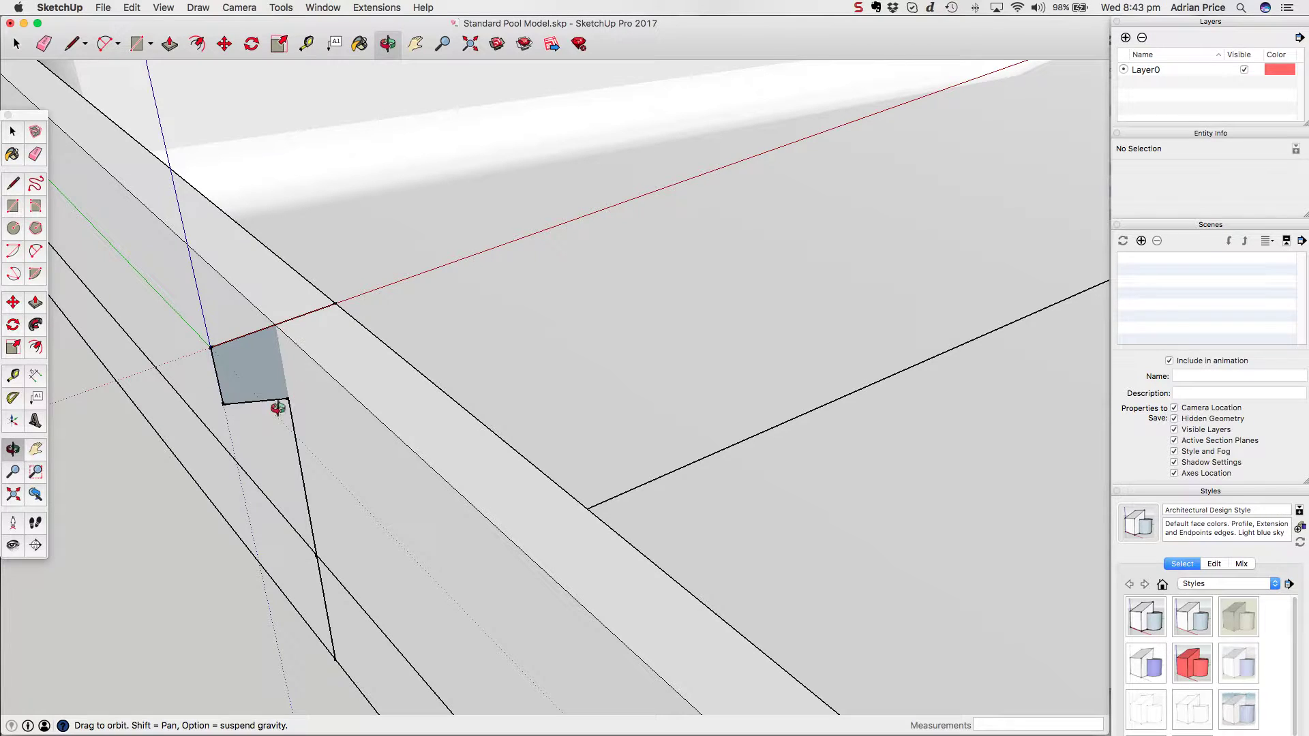
pyautogui.click(13, 183)
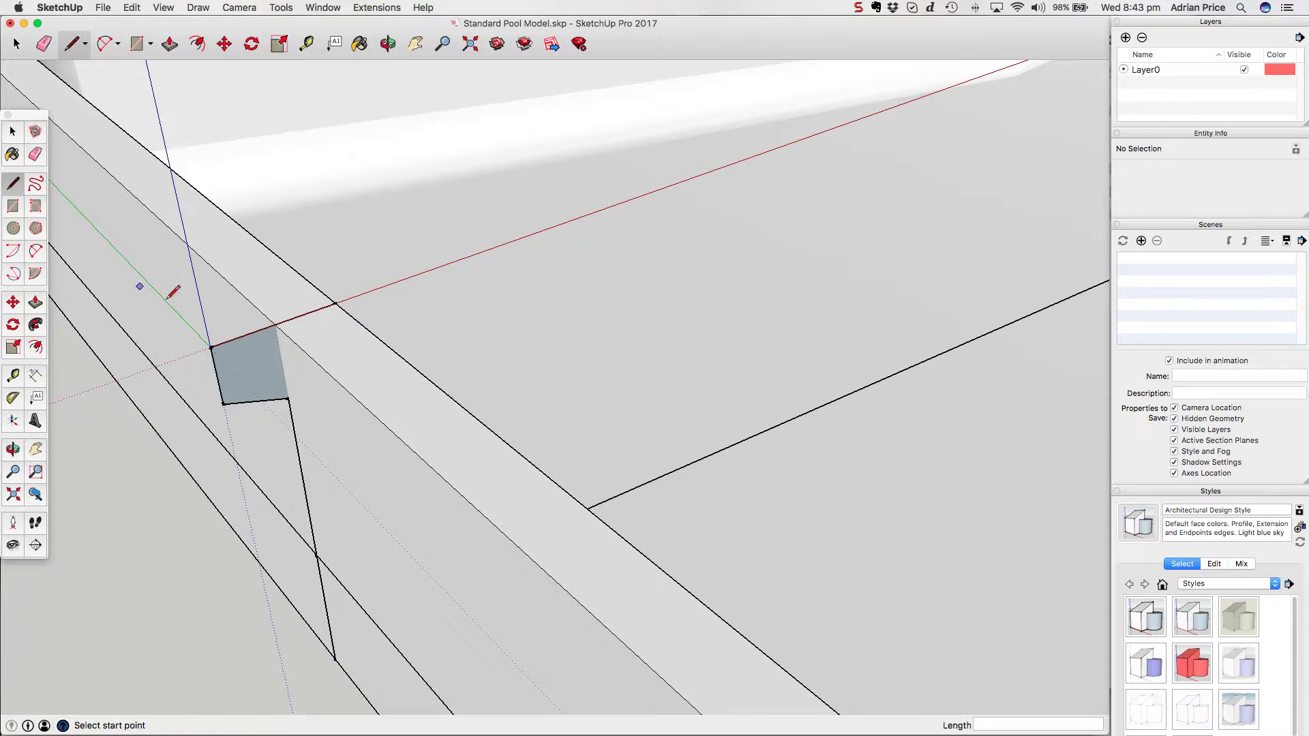
pyautogui.scroll(2, 191, 302)
pyautogui.click(216, 364)
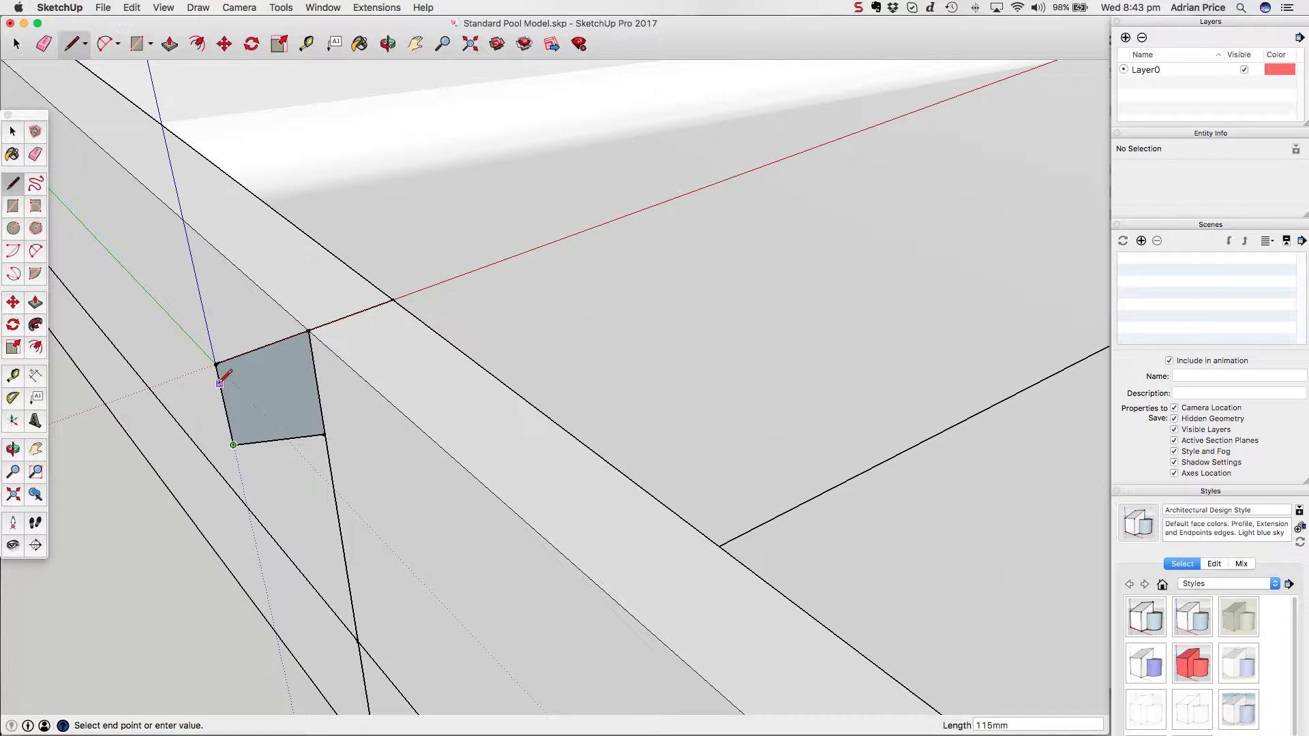
pyautogui.press('Escape')
pyautogui.scroll(-10, 413, 315)
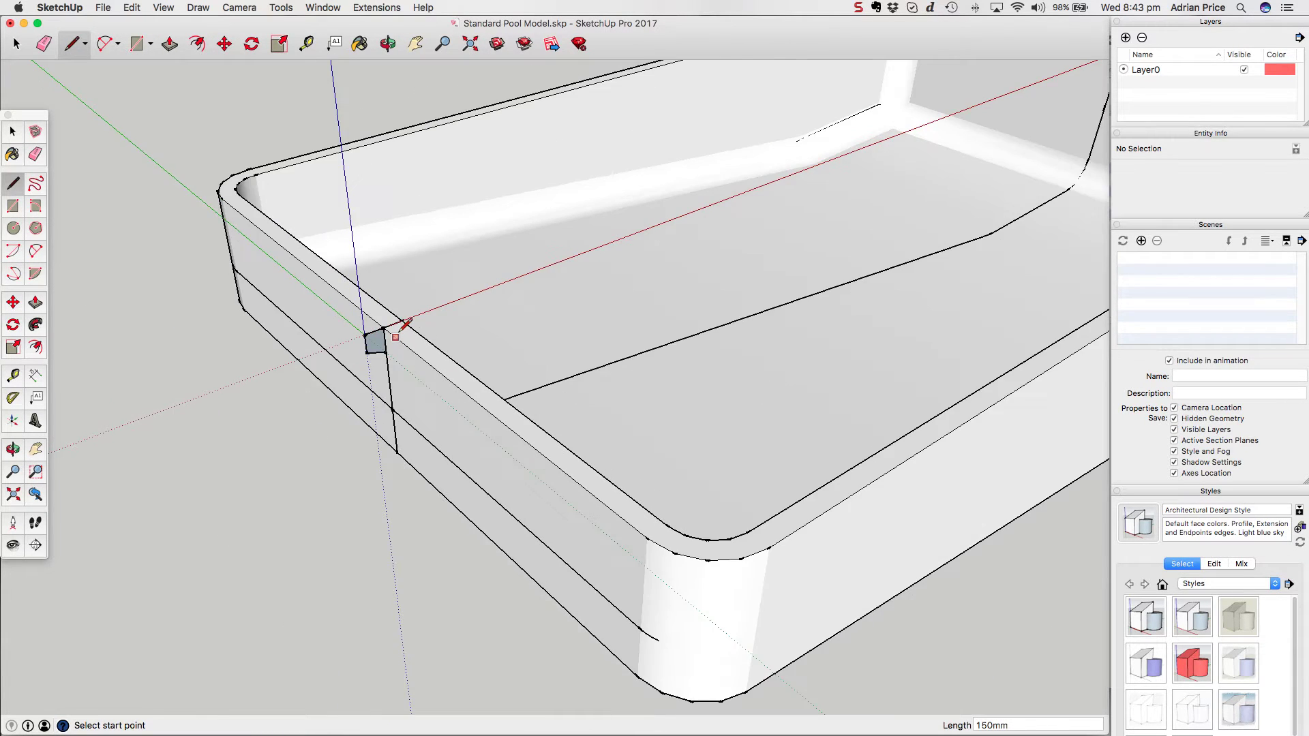
# Delete the leftover lines on the pool floor and on the shallow end's outer wall, keeping the square profile
pyautogui.press('space')
pyautogui.click(772, 284)
pyautogui.press('Delete')
pyautogui.scroll(-5, 713, 266)
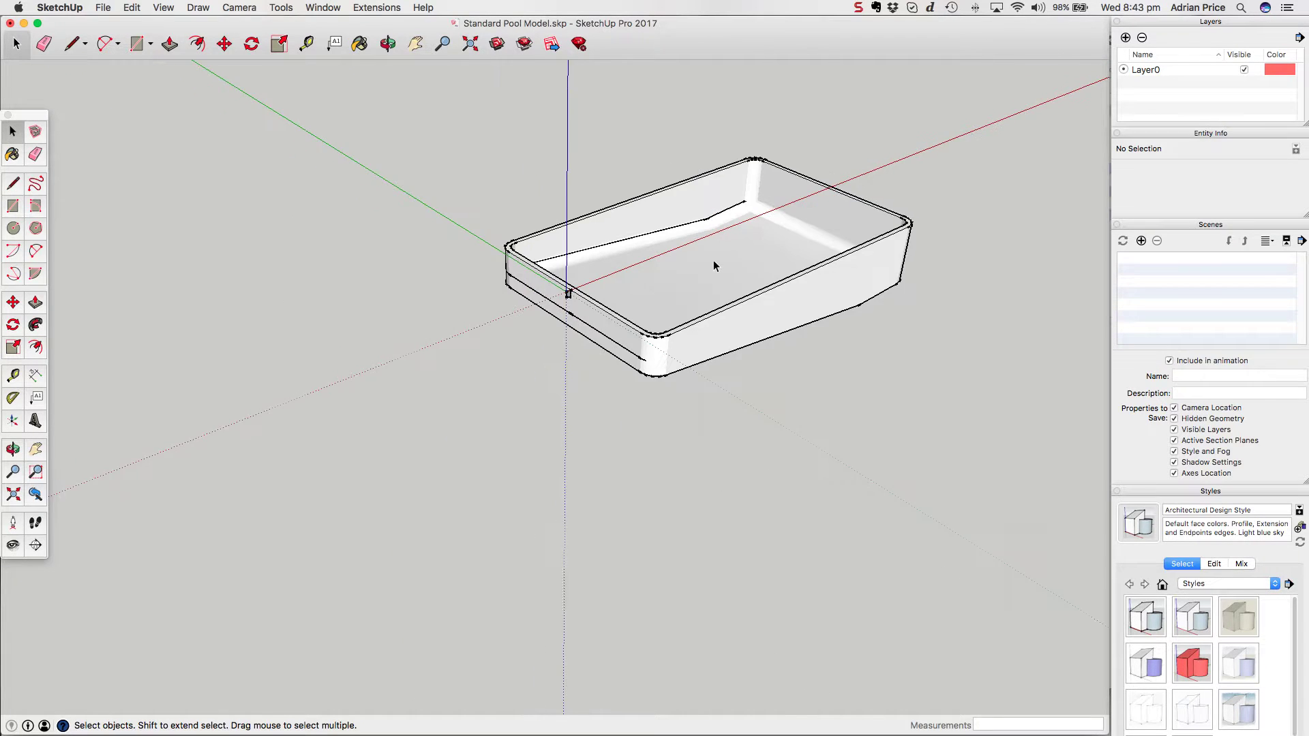
pyautogui.scroll(4, 869, 265)
pyautogui.click(447, 374)
pyautogui.press('Delete')
pyautogui.scroll(3, 400, 325)
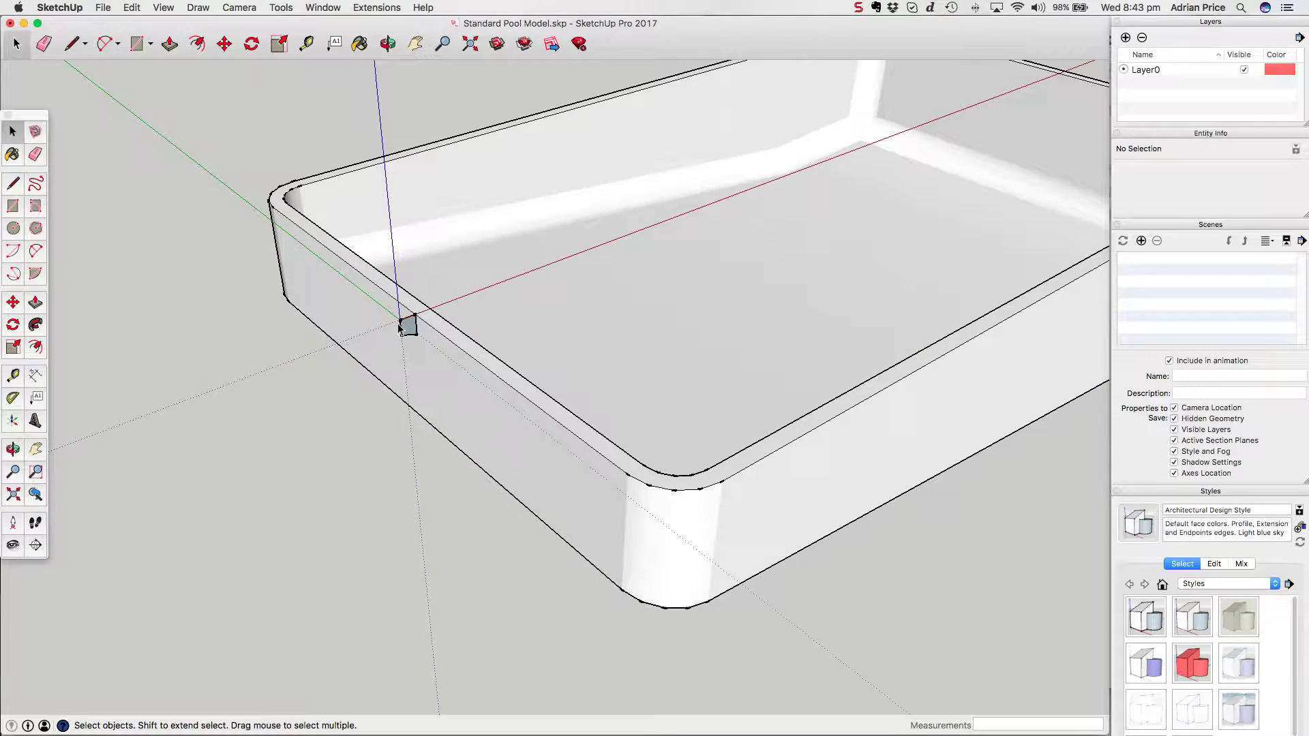
pyautogui.scroll(-3, 396, 325)
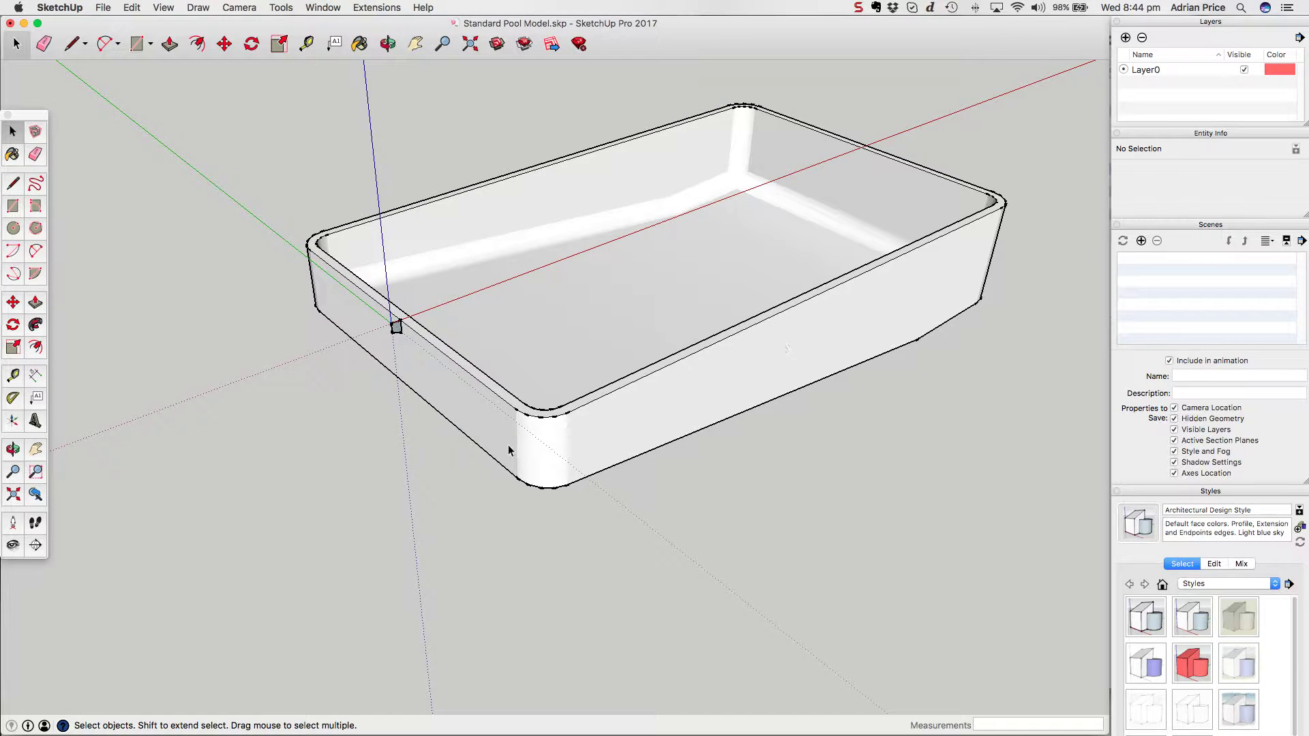
# Select the outer rim edge running from the square profile, the rounded shallow-end corner segments and the adjoining long side edge
pyautogui.scroll(4, 376, 281)
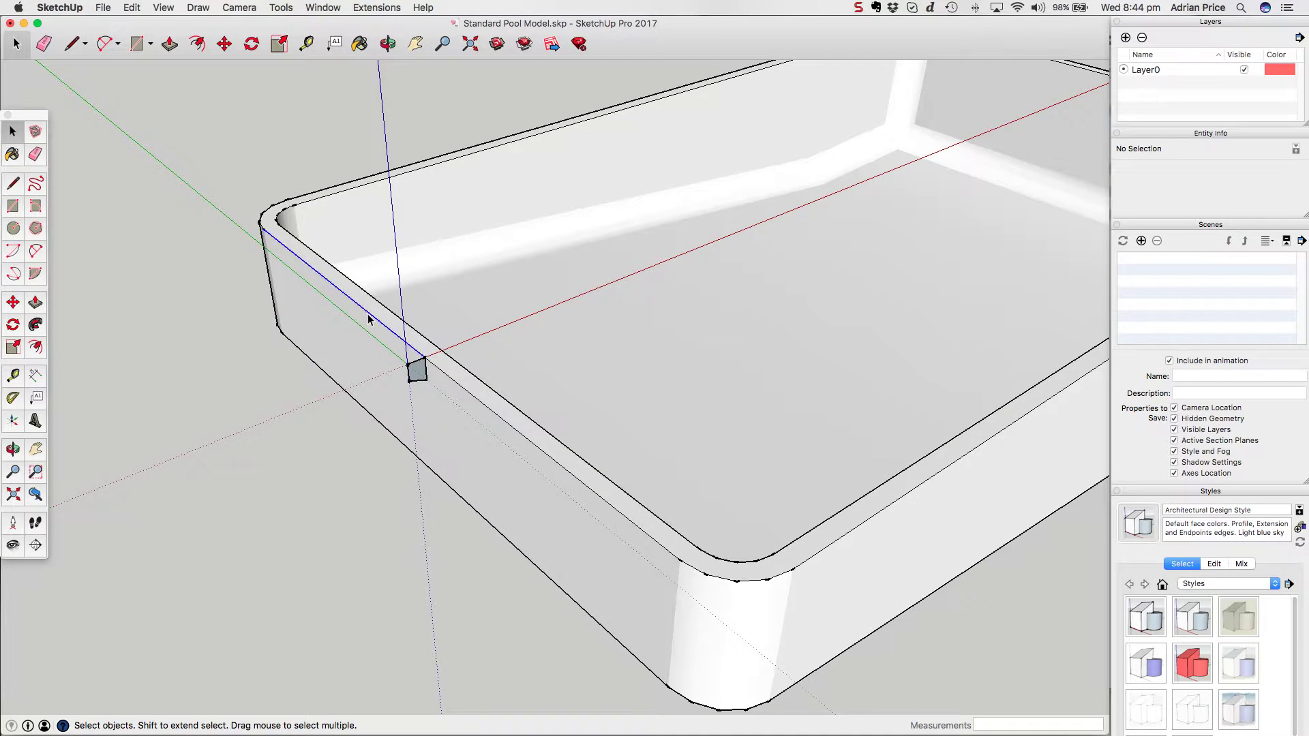
pyautogui.click(368, 318)
pyautogui.scroll(6, 276, 224)
pyautogui.keyDown('shift'); pyautogui.click(295, 258); pyautogui.keyUp('shift')
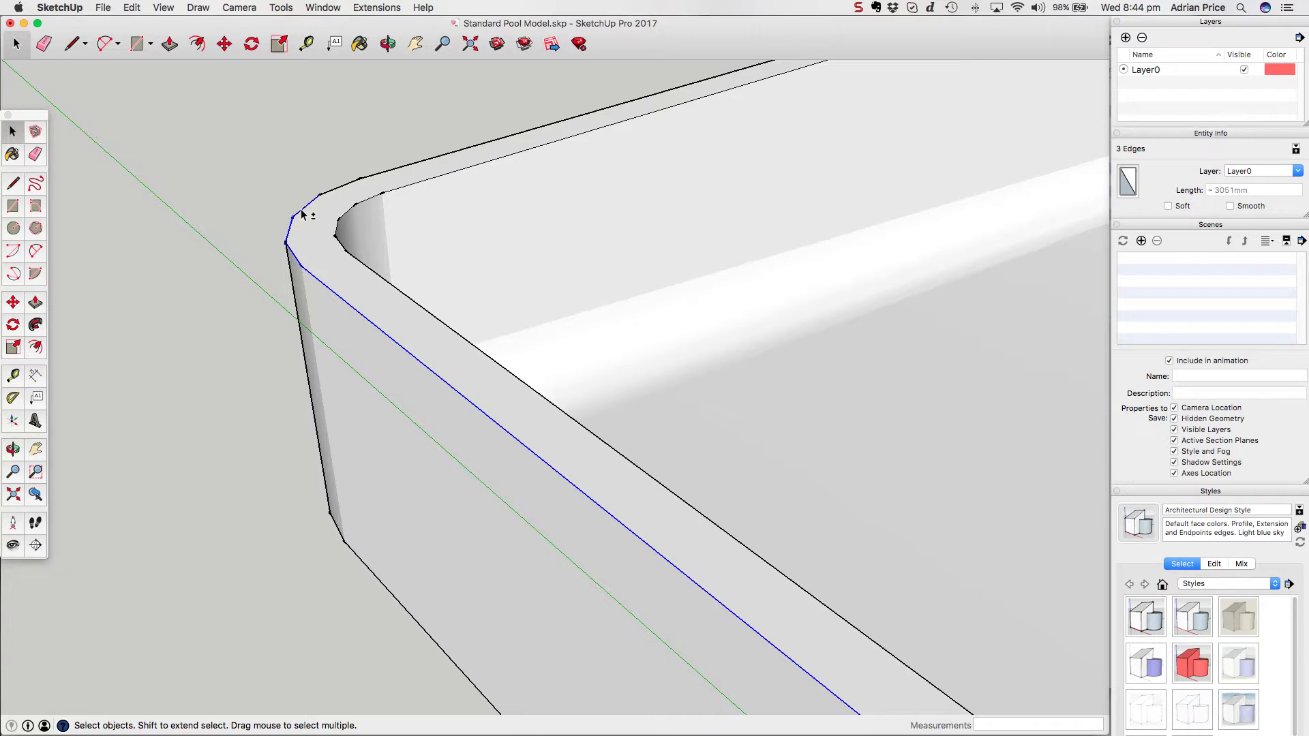
pyautogui.keyDown('shift'); pyautogui.click(362, 184); pyautogui.keyUp('shift')
pyautogui.keyDown('shift'); pyautogui.click(371, 181); pyautogui.keyUp('shift')
pyautogui.scroll(-10, 178, 349)
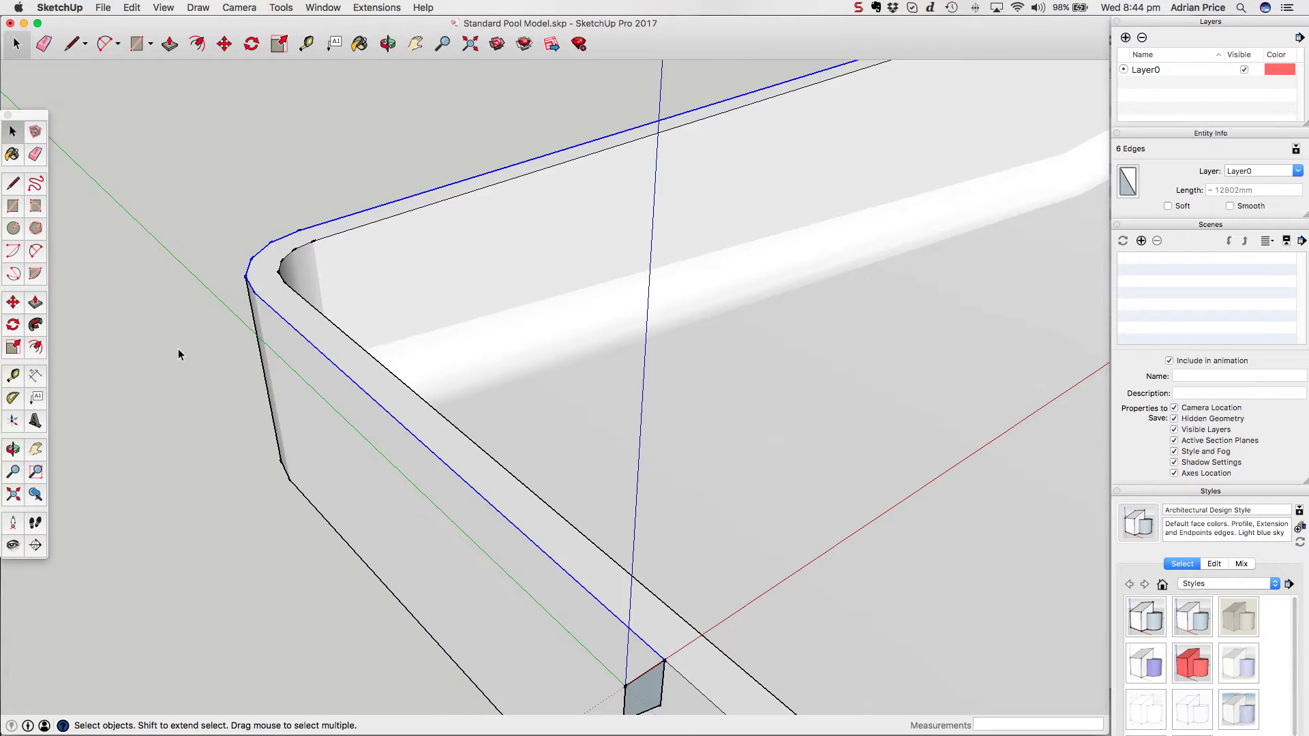
# Extend the outer rim selection around both deep-end corners, the deep-end edge and the opposite long side edge
pyautogui.scroll(5, 616, 179)
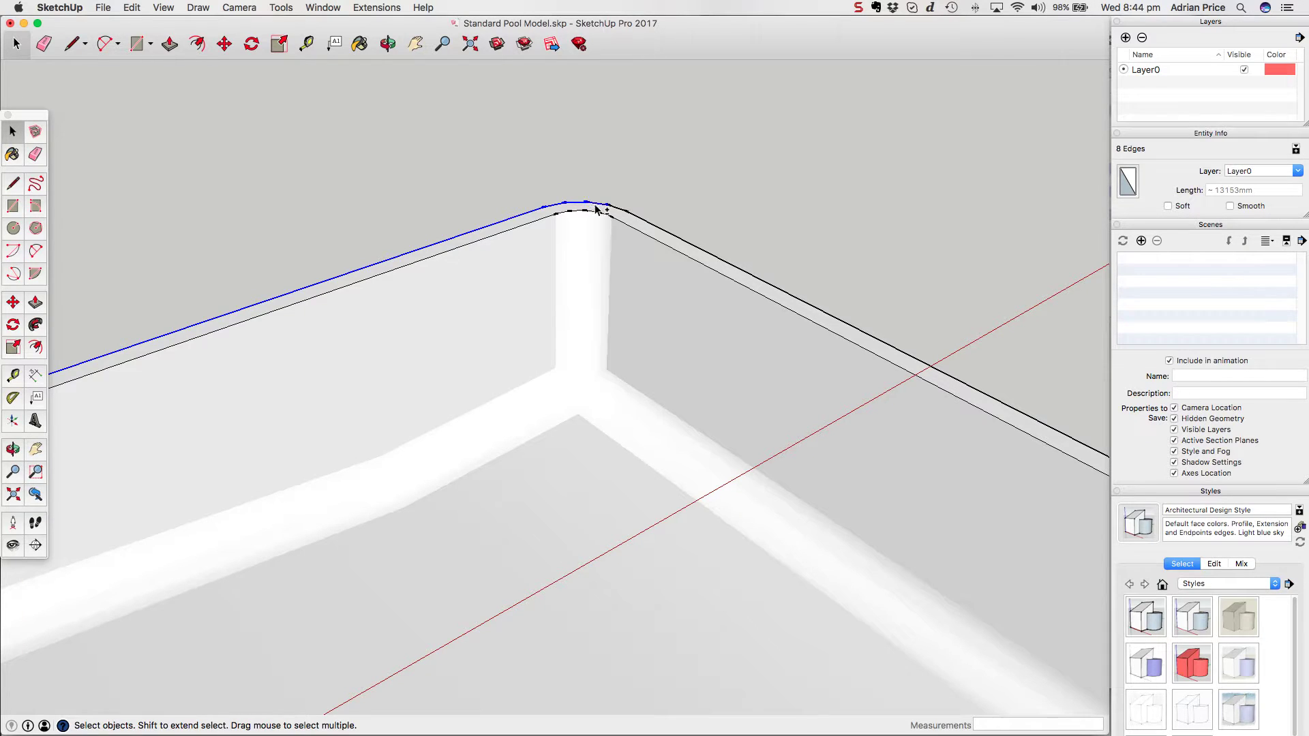
pyautogui.keyDown('shift'); pyautogui.click(645, 225); pyautogui.keyUp('shift')
pyautogui.scroll(-10, 546, 225)
pyautogui.scroll(10, 722, 291)
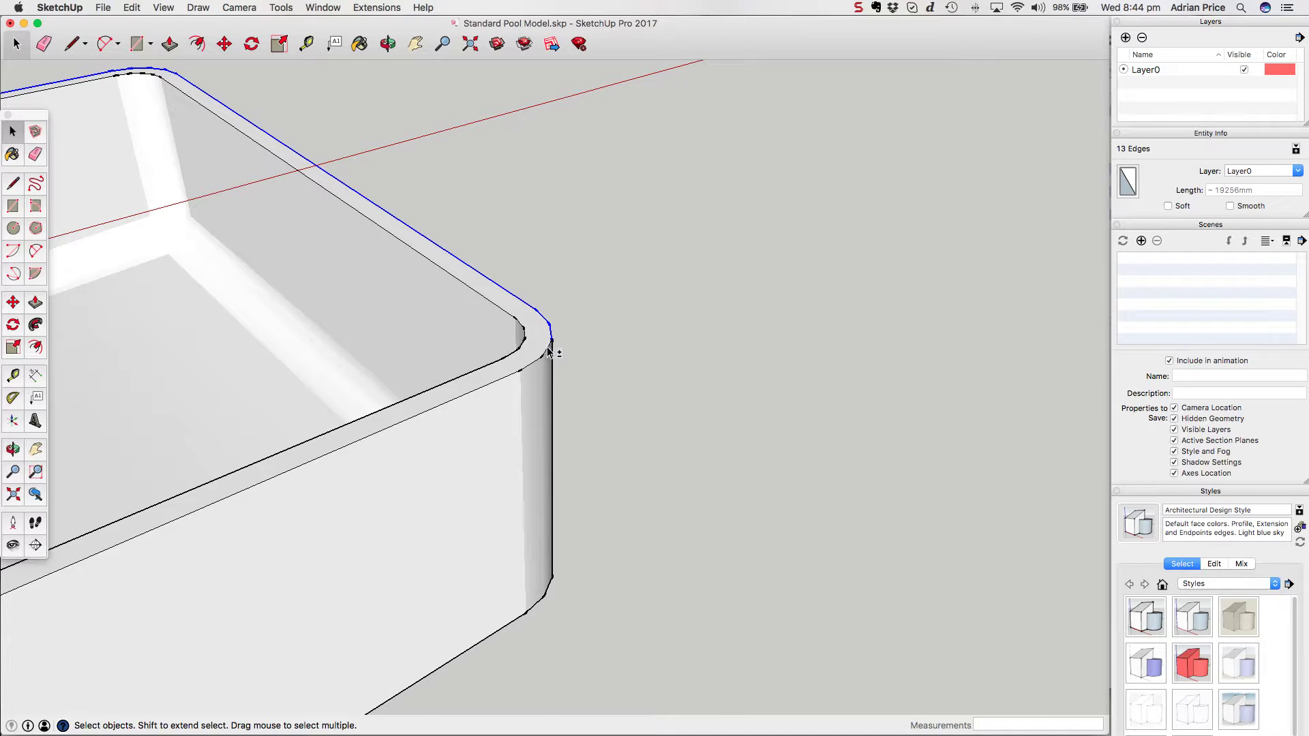
pyautogui.keyDown('shift'); pyautogui.click(495, 388); pyautogui.keyUp('shift')
pyautogui.scroll(-10, 702, 333)
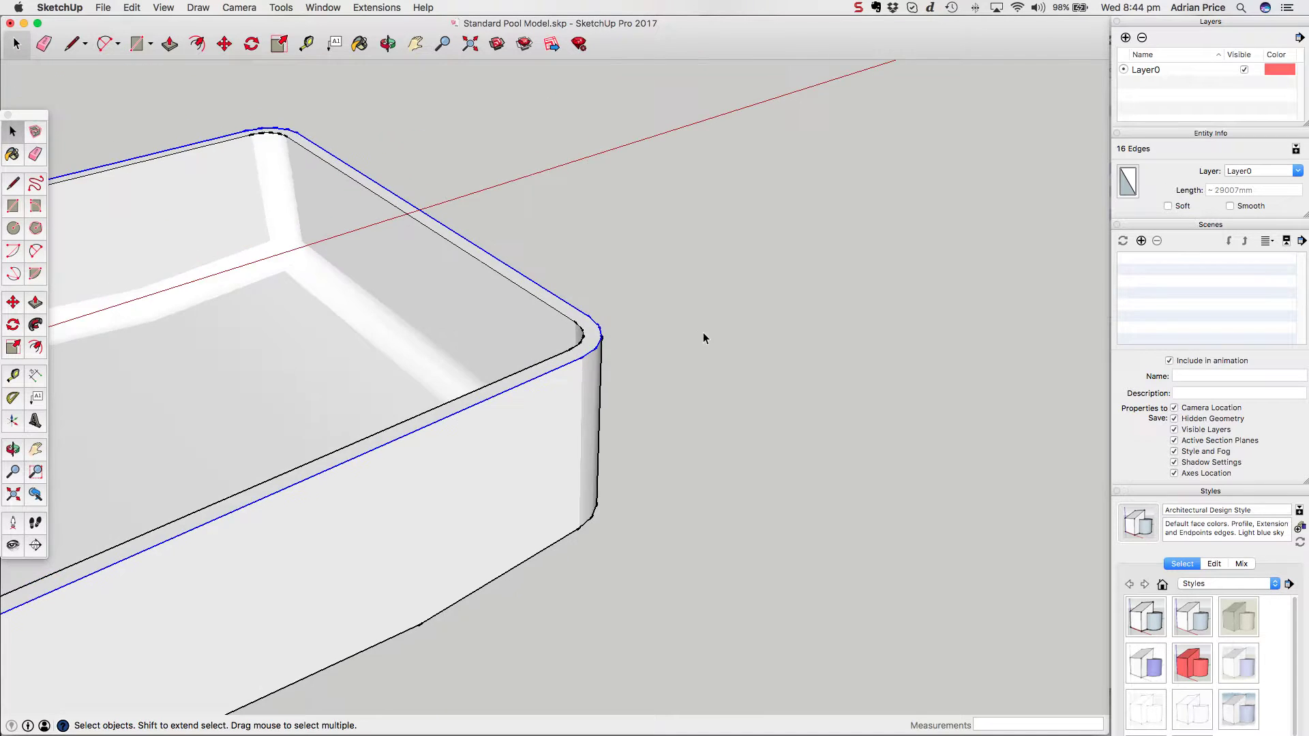
# Complete the outer rim selection with the last shallow-end corner segments and the end edge back to the square profile
pyautogui.scroll(12, 409, 497)
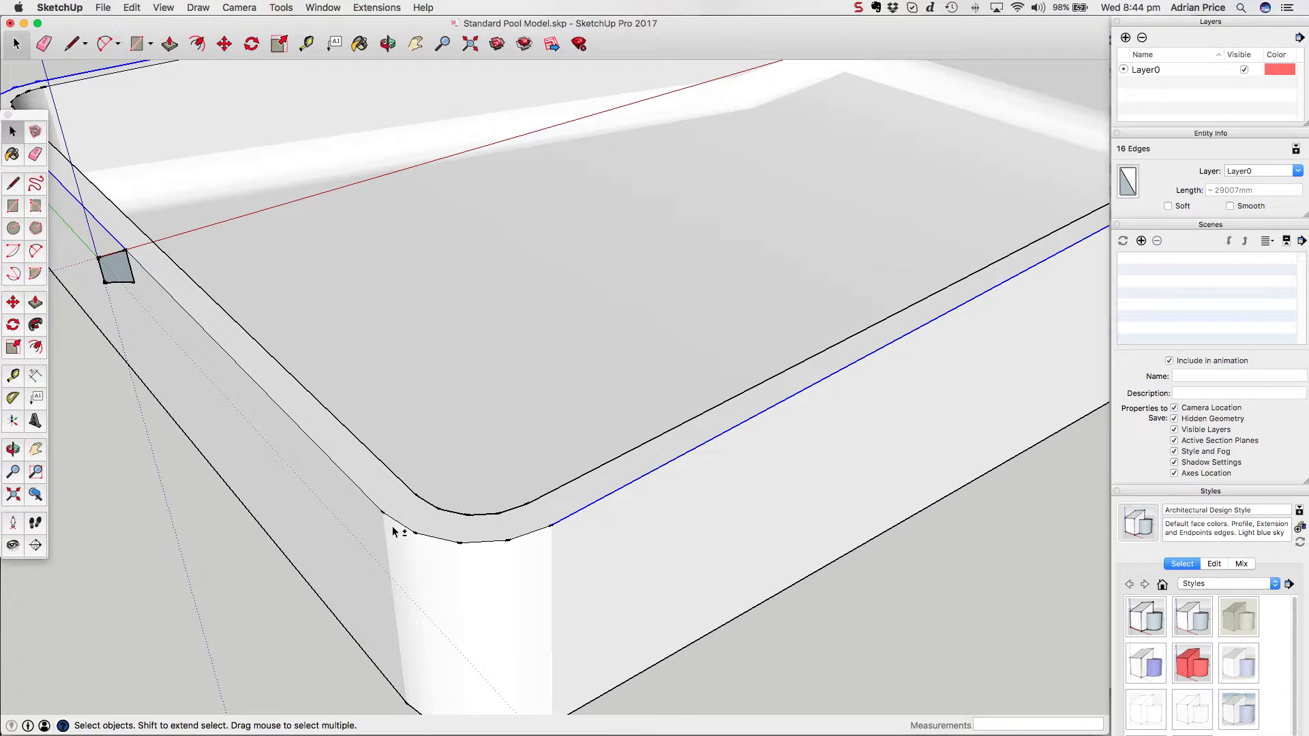
pyautogui.keyDown('shift'); pyautogui.click(395, 523); pyautogui.keyUp('shift')
pyautogui.keyDown('shift'); pyautogui.click(485, 542); pyautogui.keyUp('shift')
pyautogui.keyDown('shift'); pyautogui.click(527, 536); pyautogui.keyUp('shift')
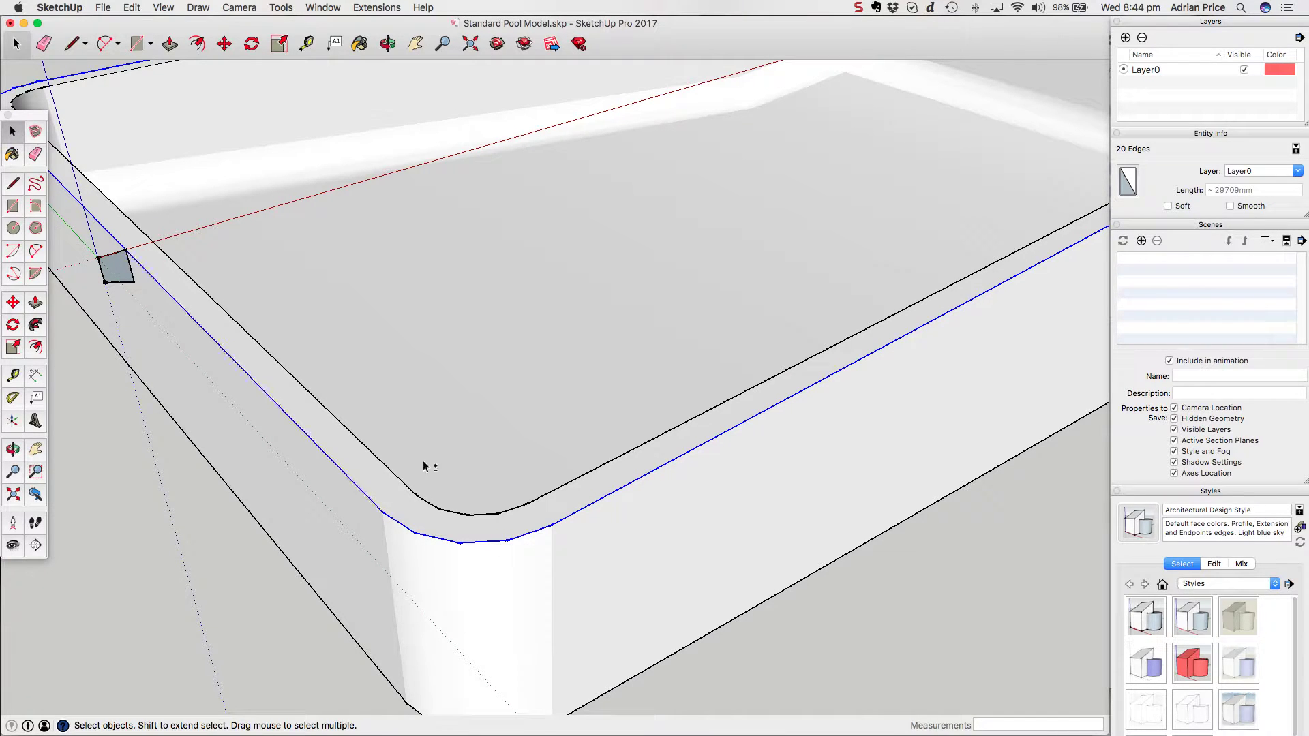
pyautogui.keyDown('shift'); pyautogui.click(424, 500); pyautogui.keyUp('shift')
pyautogui.scroll(-5, 263, 330)
pyautogui.scroll(5, 232, 245)
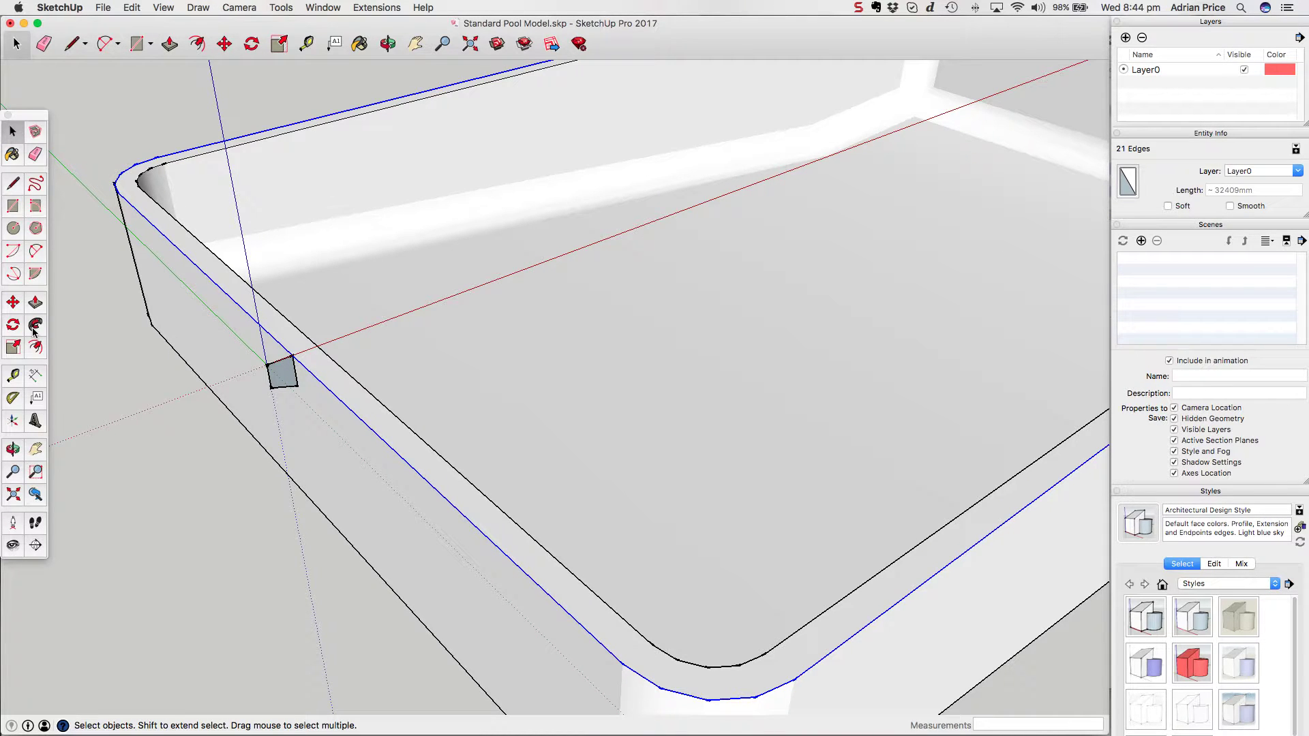
# Extrude the square profile along the selected outer rim path with Follow Me to form a lip around the pool
pyautogui.click(281, 8)
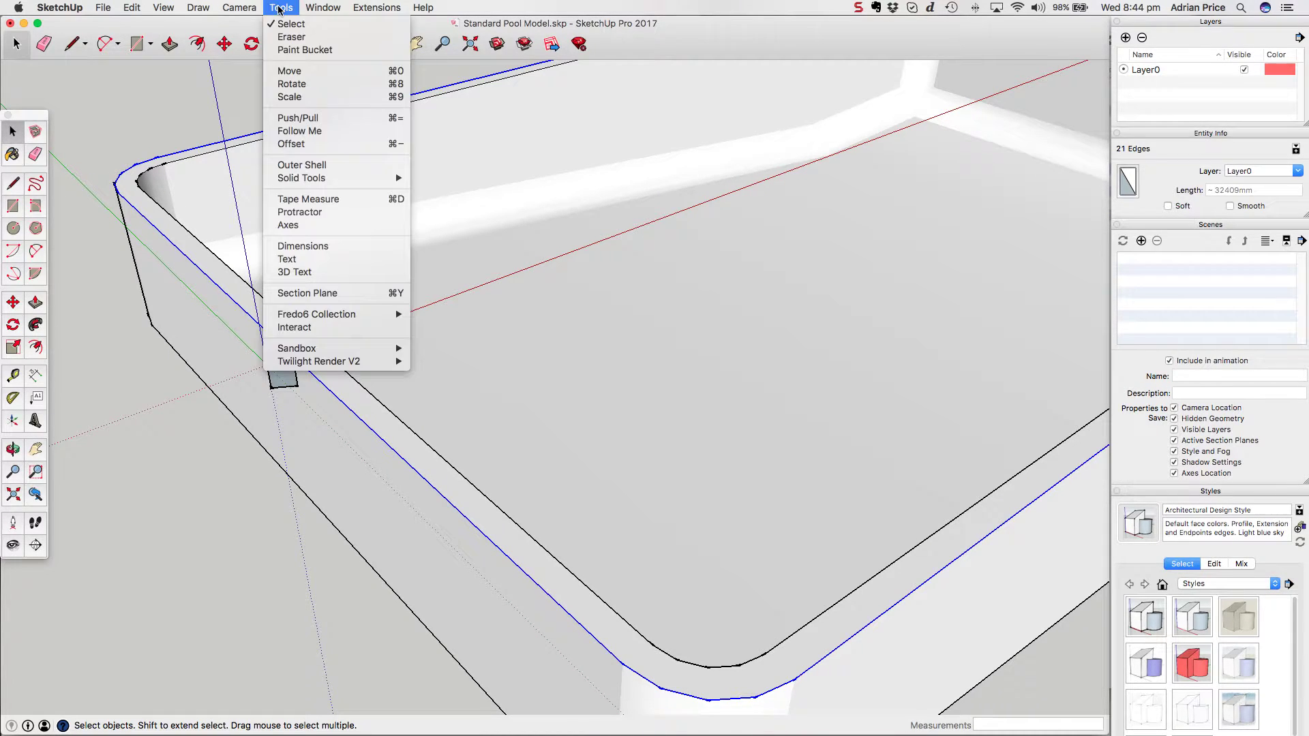
pyautogui.click(339, 130)
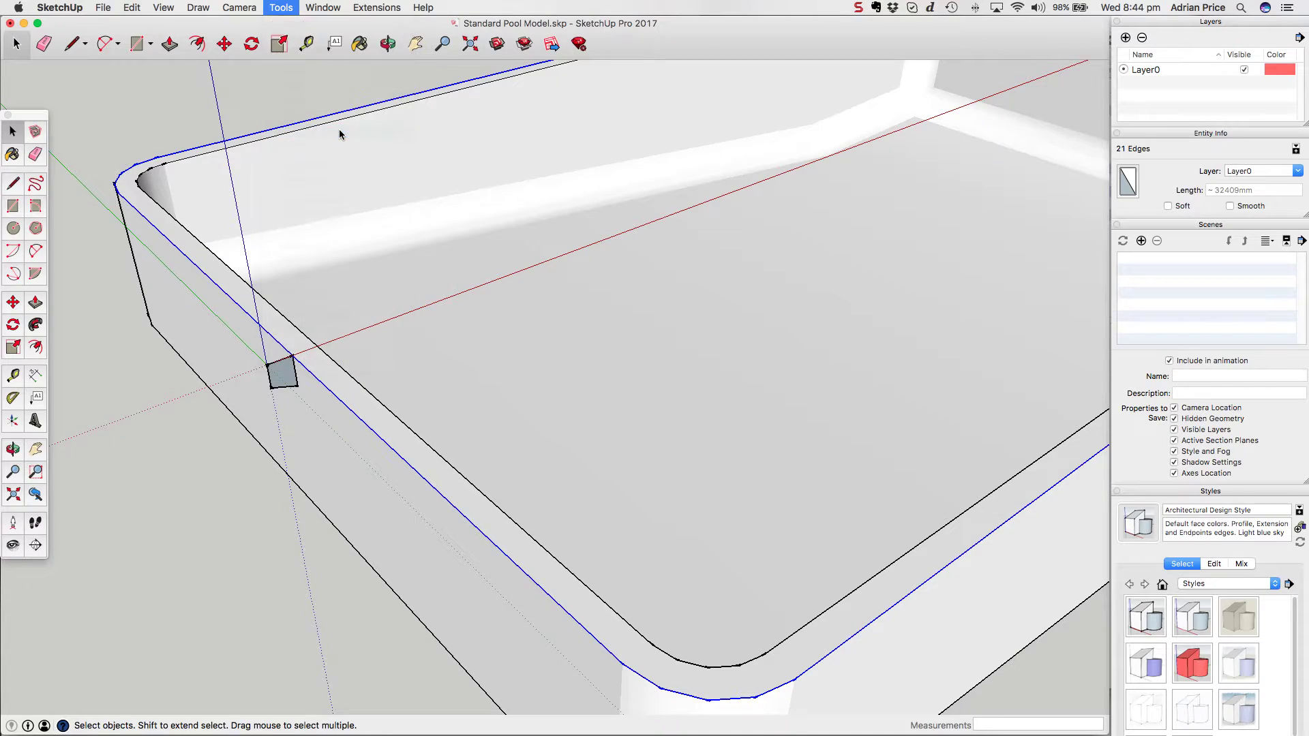
pyautogui.click(281, 377)
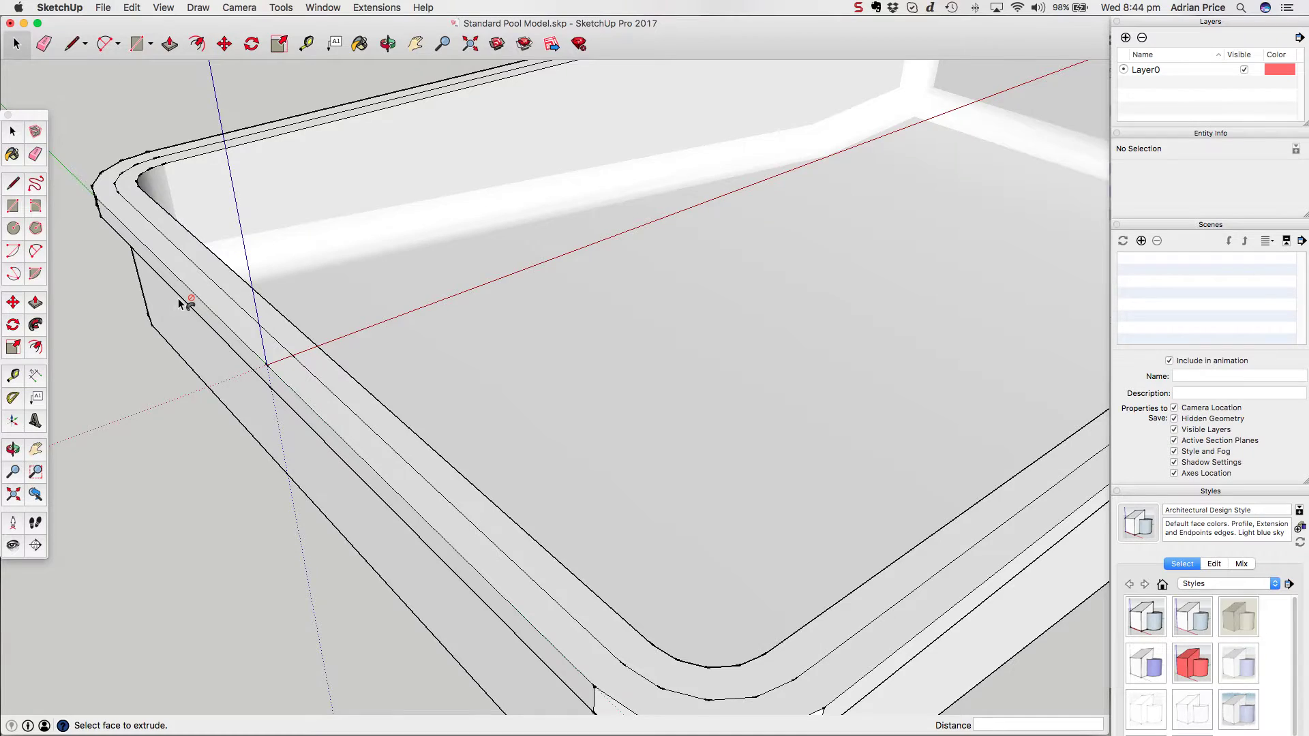
pyautogui.scroll(-5, 178, 297)
pyautogui.scroll(-2, 263, 327)
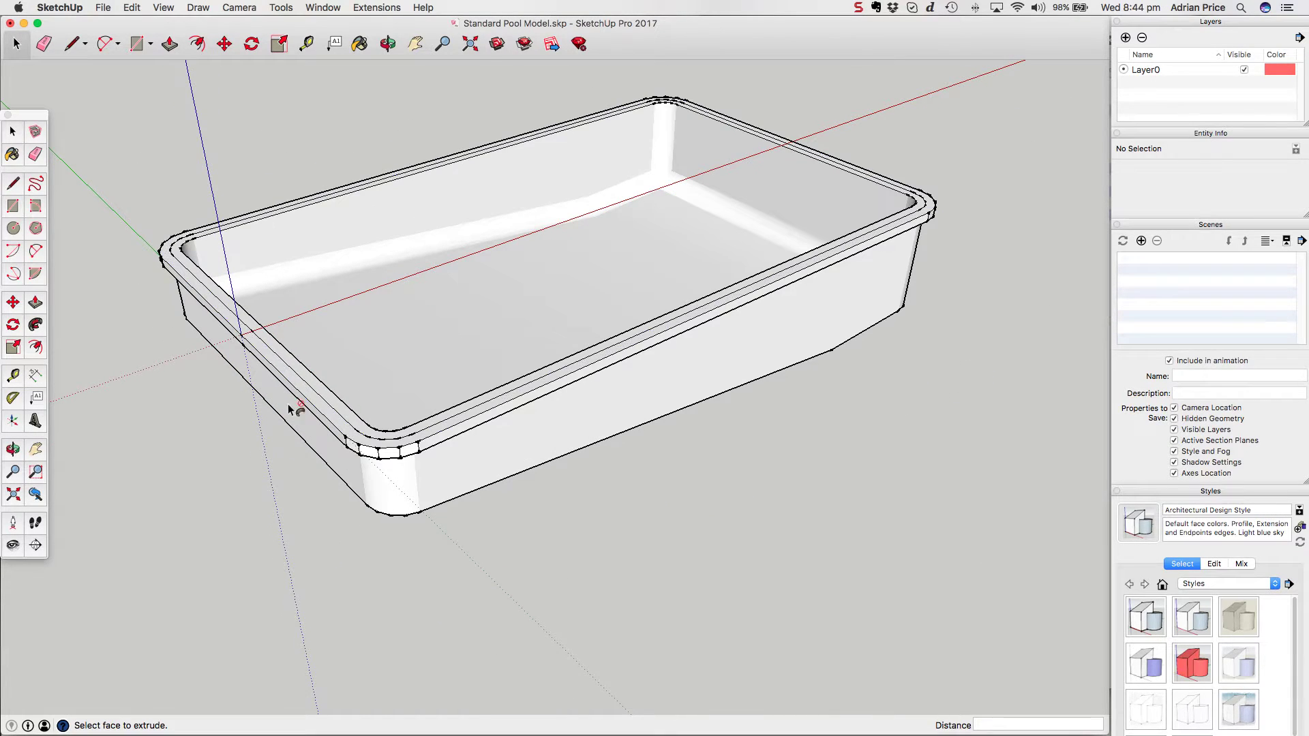
# Examine the extruded lip around the shallow-end corner from above and from the side
pyautogui.click(18, 134)
pyautogui.scroll(3, 399, 433)
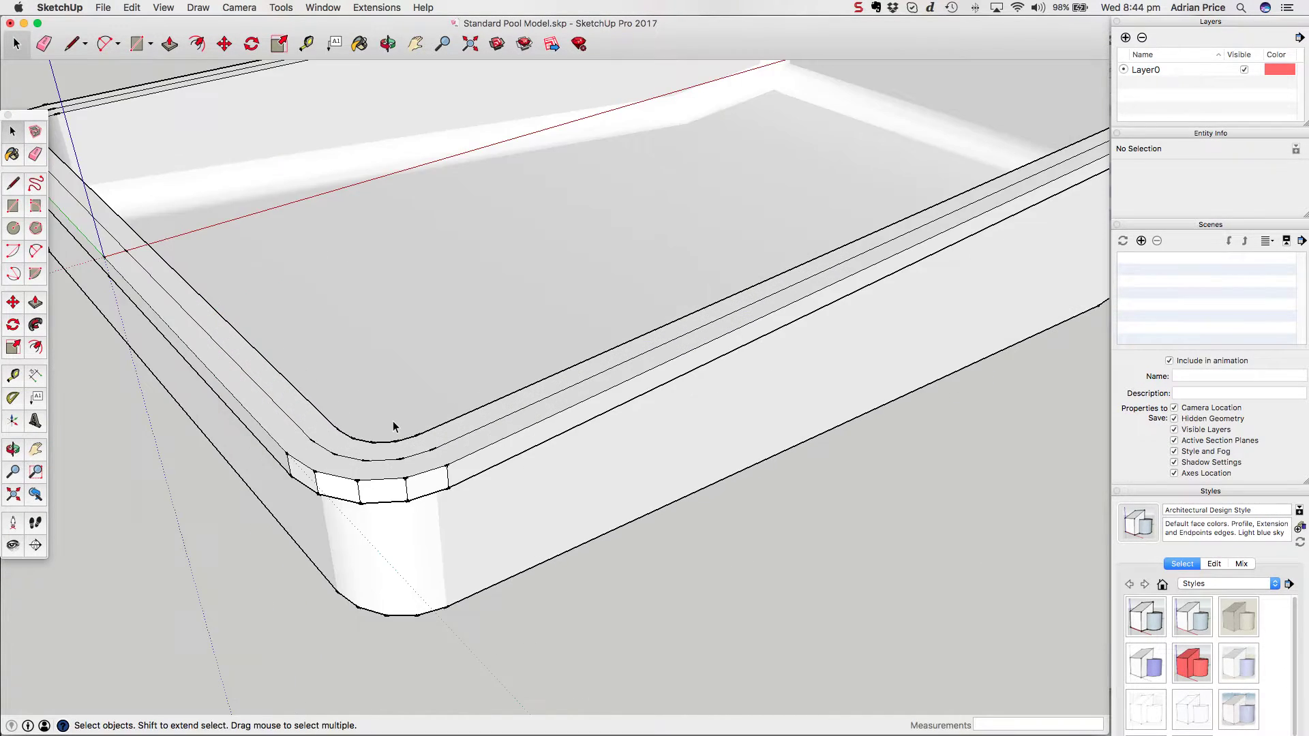
pyautogui.scroll(-2, 393, 420)
pyautogui.moveTo(406, 439); pyautogui.dragTo(406, 495, button='middle')
pyautogui.scroll(2, 406, 496)
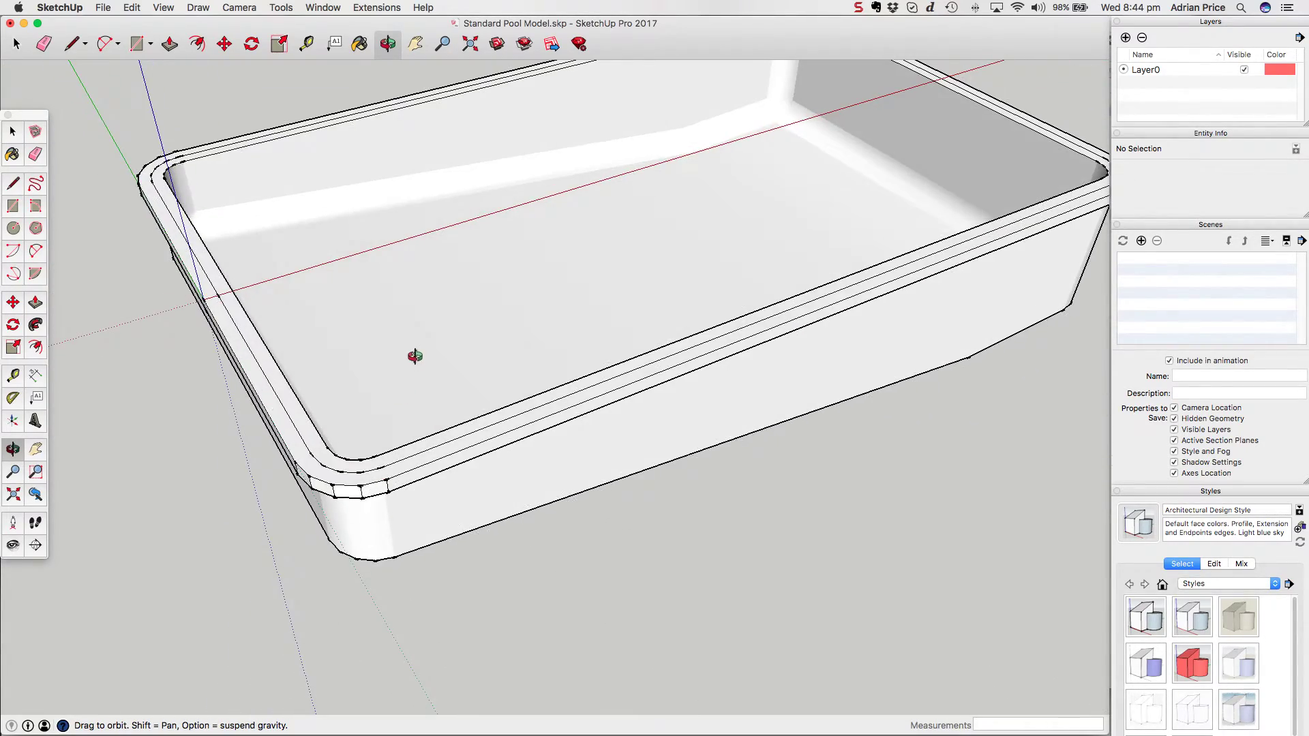
pyautogui.scroll(2, 316, 497)
pyautogui.scroll(2, 371, 454)
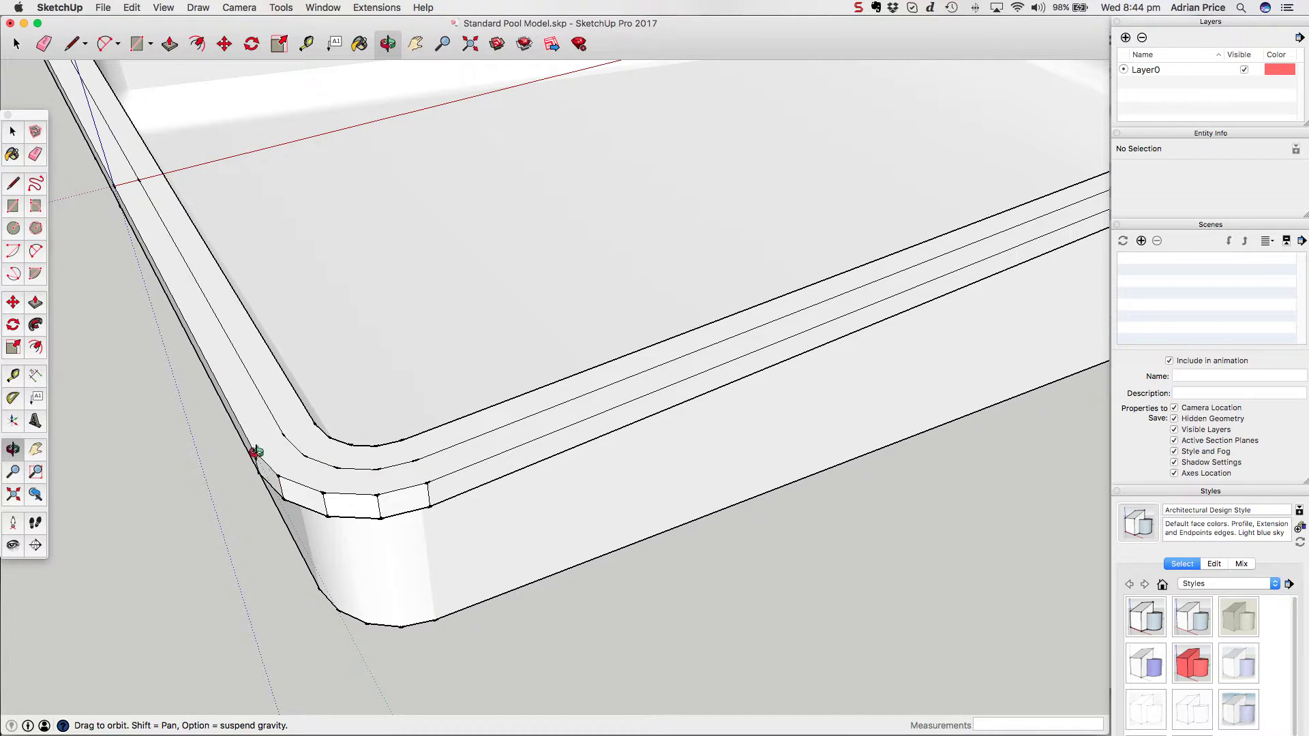
pyautogui.moveTo(380, 550); pyautogui.dragTo(339, 215, button='middle')
pyautogui.moveTo(338, 214); pyautogui.dragTo(424, 517)
pyautogui.scroll(-2, 360, 400)
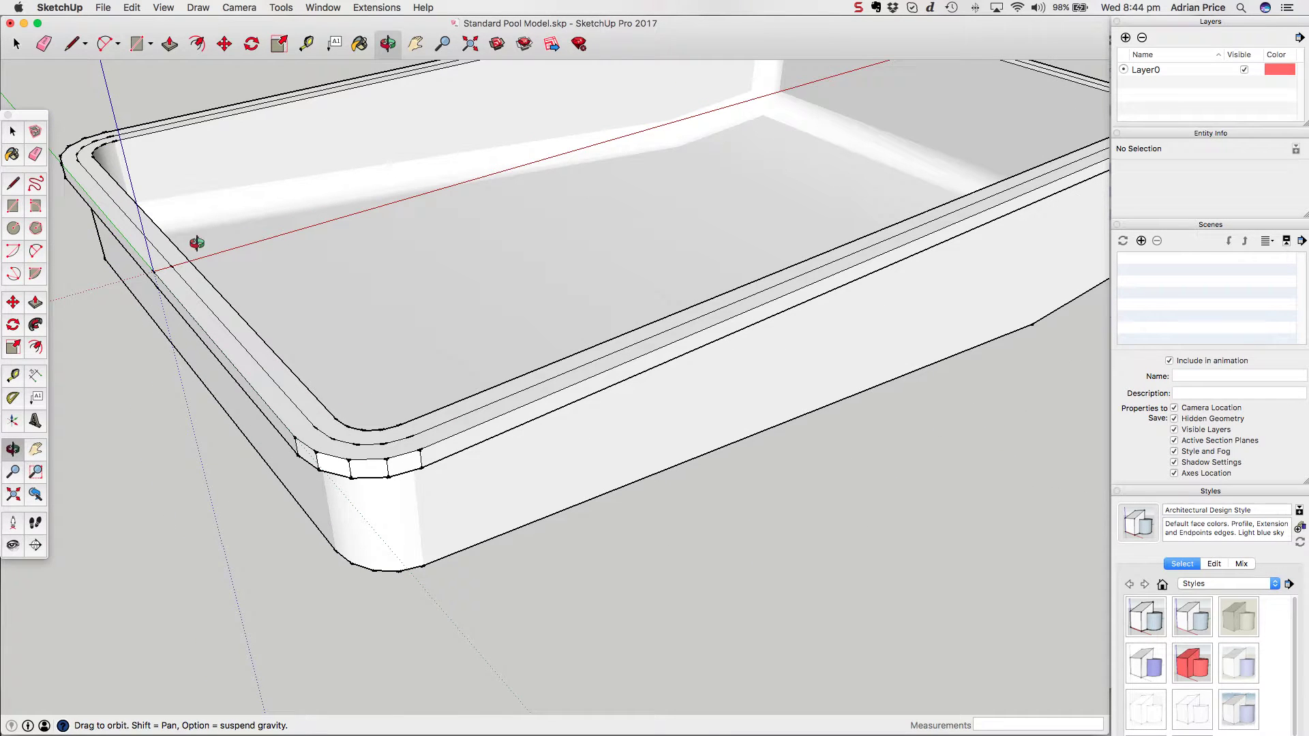
# Erase the leftover inner outline on the rim's top face along the shallow end and around both of its corners
pyautogui.click(35, 154)
pyautogui.moveTo(325, 427); pyautogui.dragTo(402, 430)
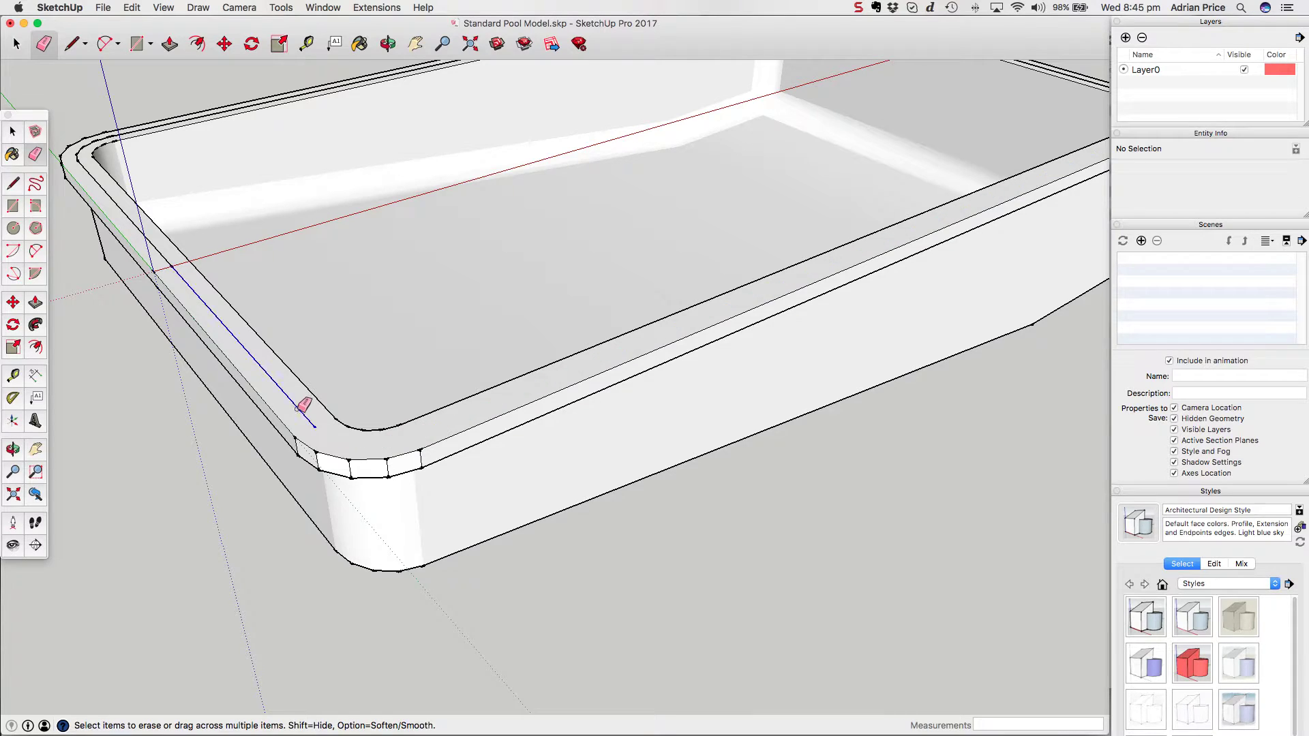
pyautogui.scroll(5, 88, 134)
pyautogui.moveTo(65, 169)
pyautogui.mouseDown()
pyautogui.moveTo(99, 137)
pyautogui.moveTo(172, 117)
pyautogui.mouseUp()
# Erase the remaining outline segments on the rim's top face around the deep-end corners and along the deep end
pyautogui.scroll(-8, 255, 360)
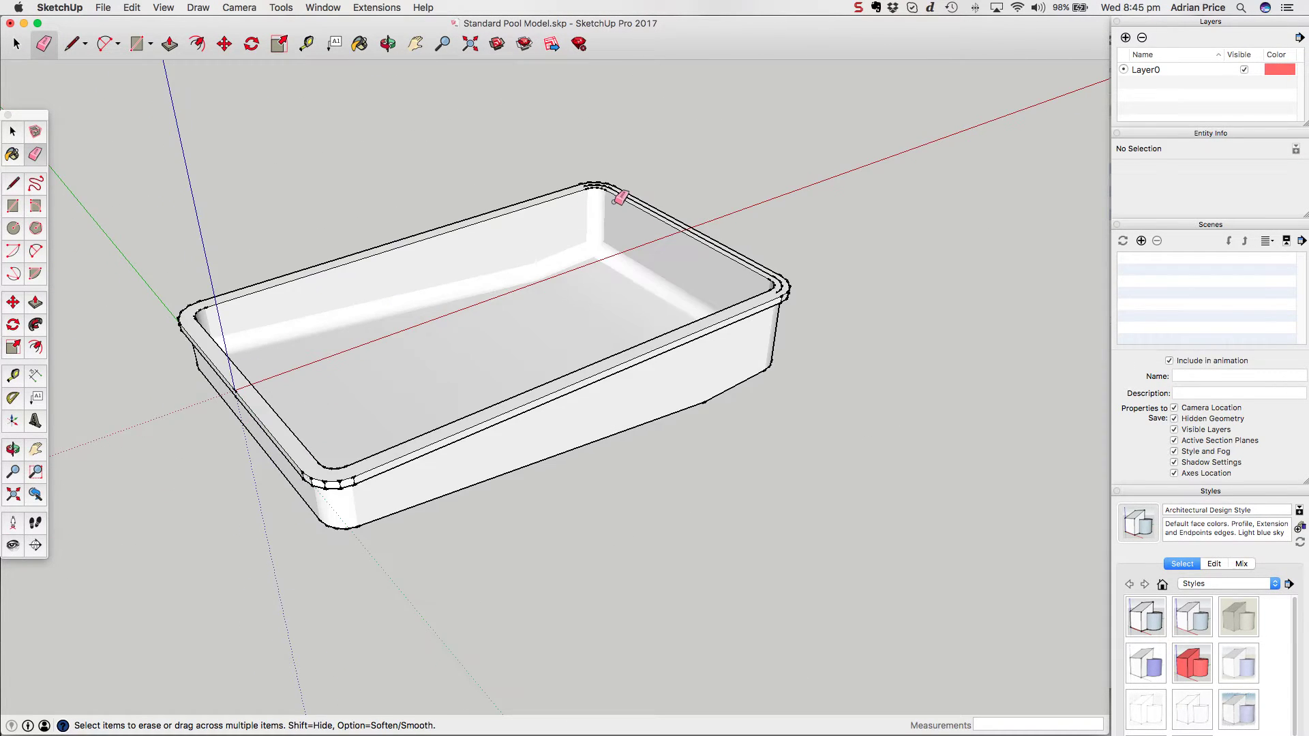
pyautogui.scroll(10, 584, 181)
pyautogui.moveTo(587, 218)
pyautogui.mouseDown()
pyautogui.moveTo(681, 233)
pyautogui.moveTo(714, 302)
pyautogui.moveTo(731, 268)
pyautogui.mouseUp()
pyautogui.scroll(-10, 602, 213)
pyautogui.scroll(8, 777, 327)
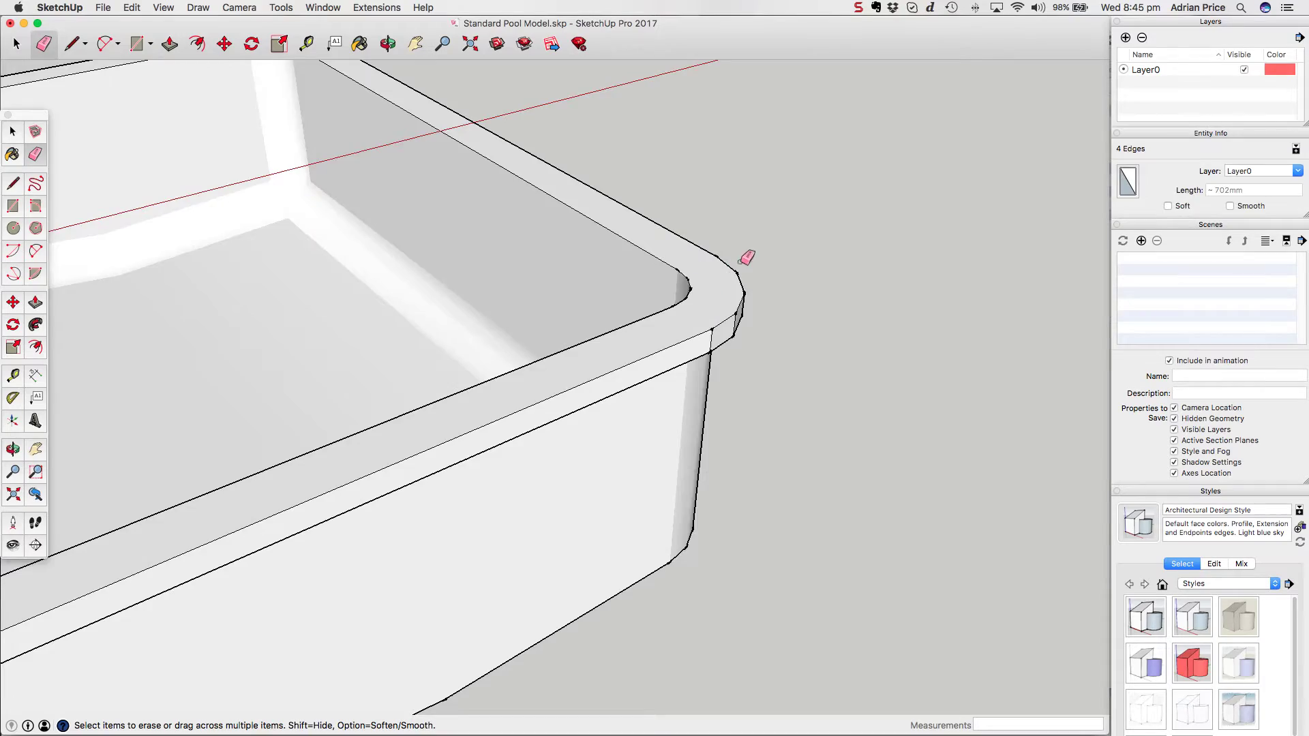
pyautogui.scroll(-10, 731, 268)
pyautogui.scroll(10, 545, 293)
pyautogui.scroll(-10, 516, 326)
pyautogui.press('space')
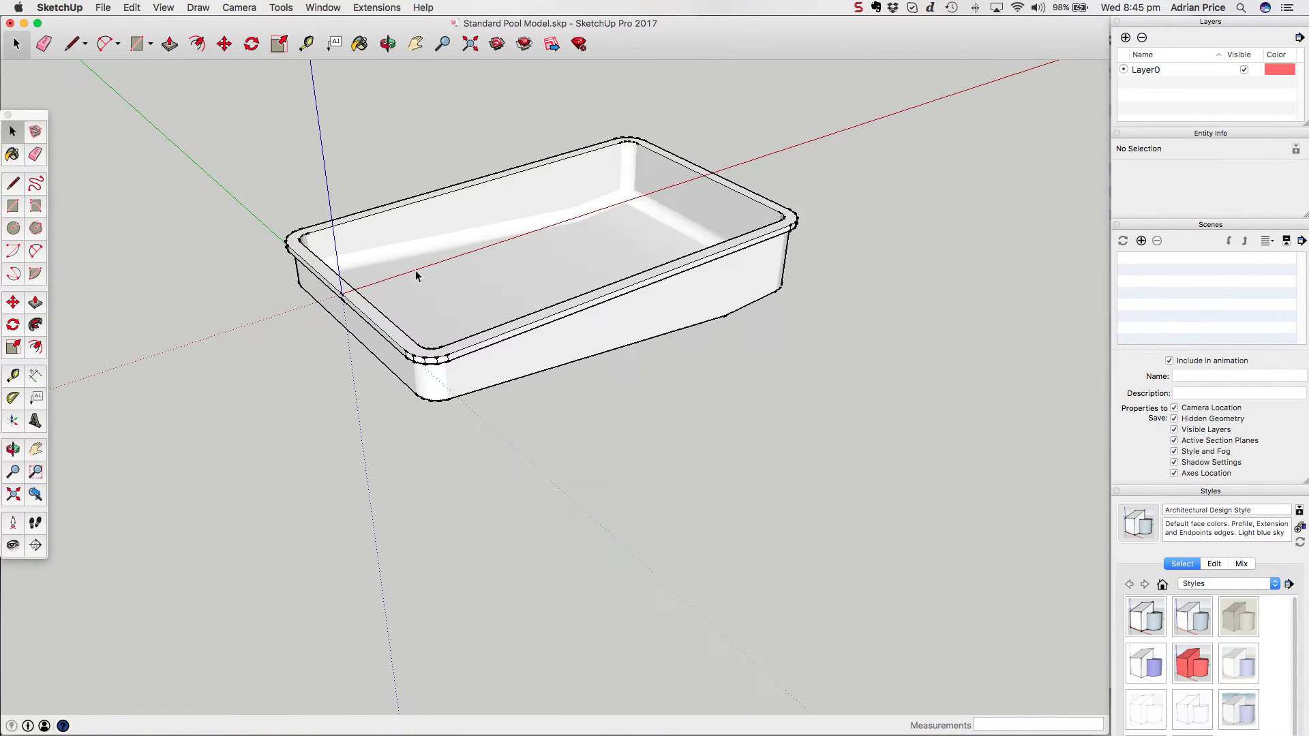
pyautogui.tripleClick(483, 300)
pyautogui.scroll(3, 498, 211)
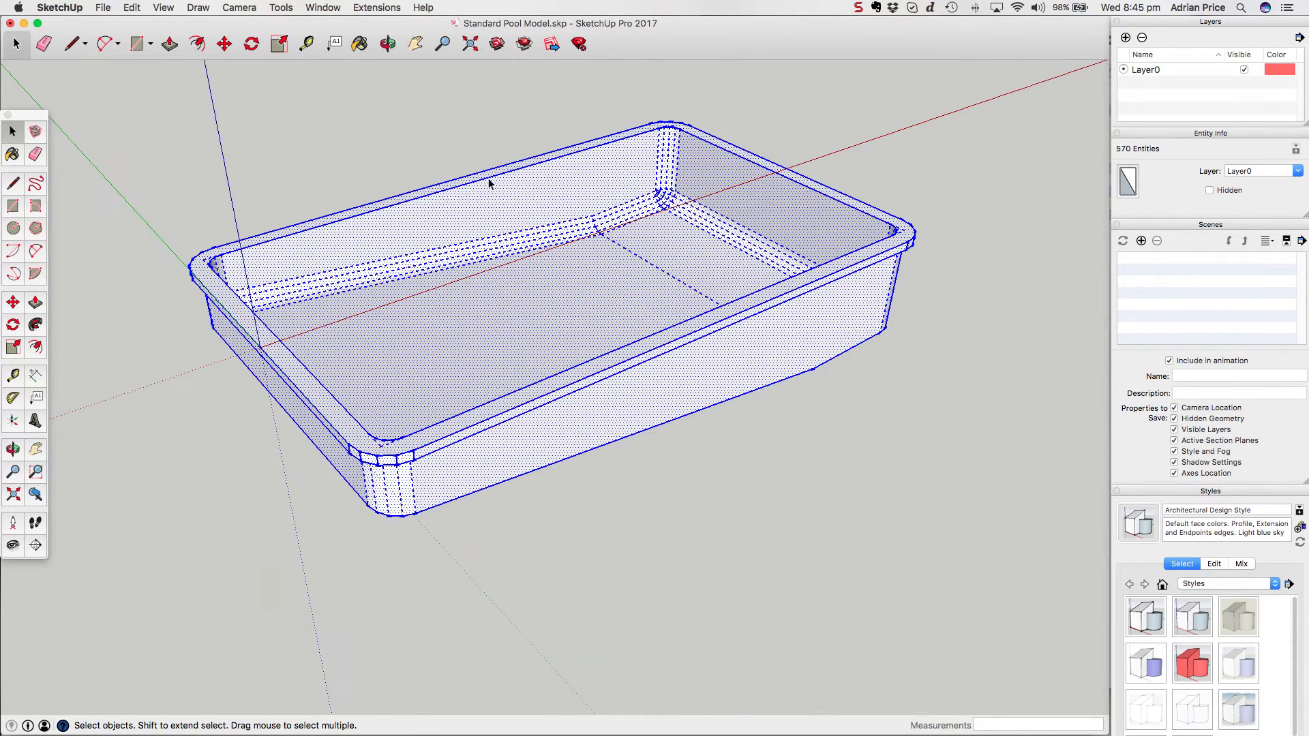
pyautogui.press('super+t')
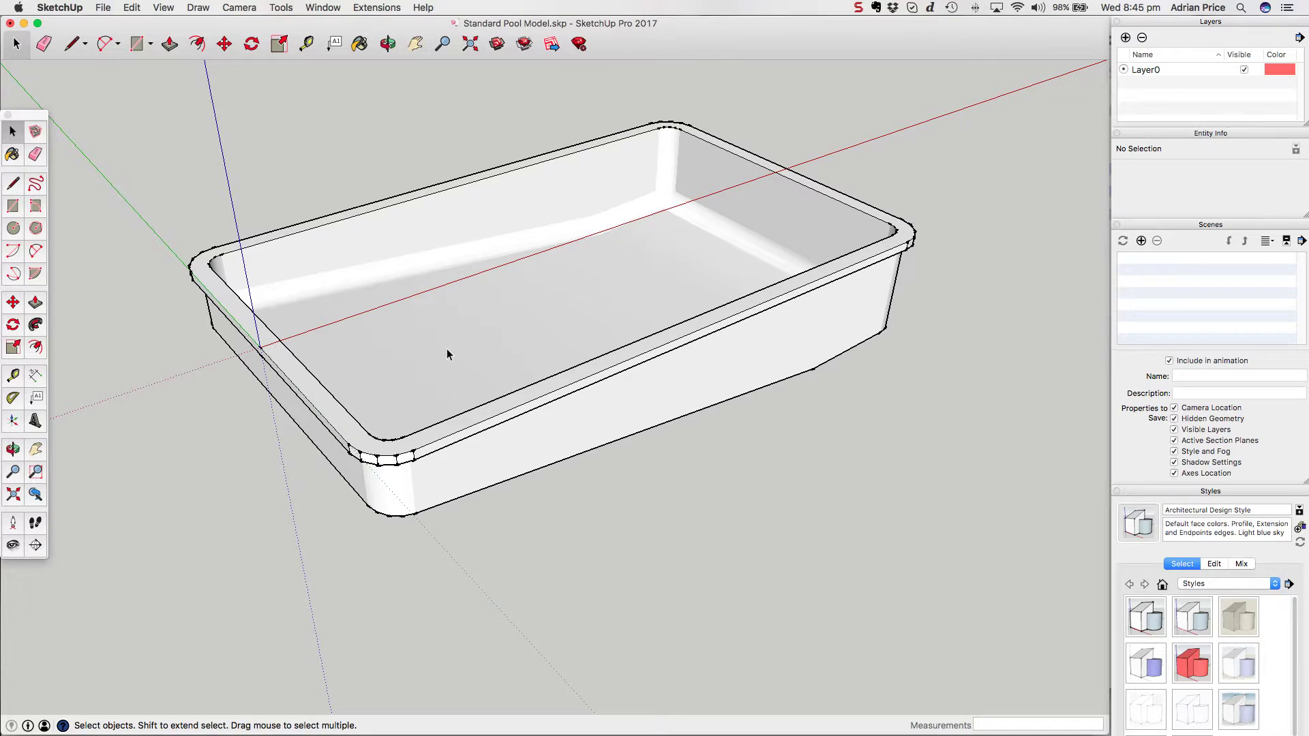
pyautogui.click(481, 424)
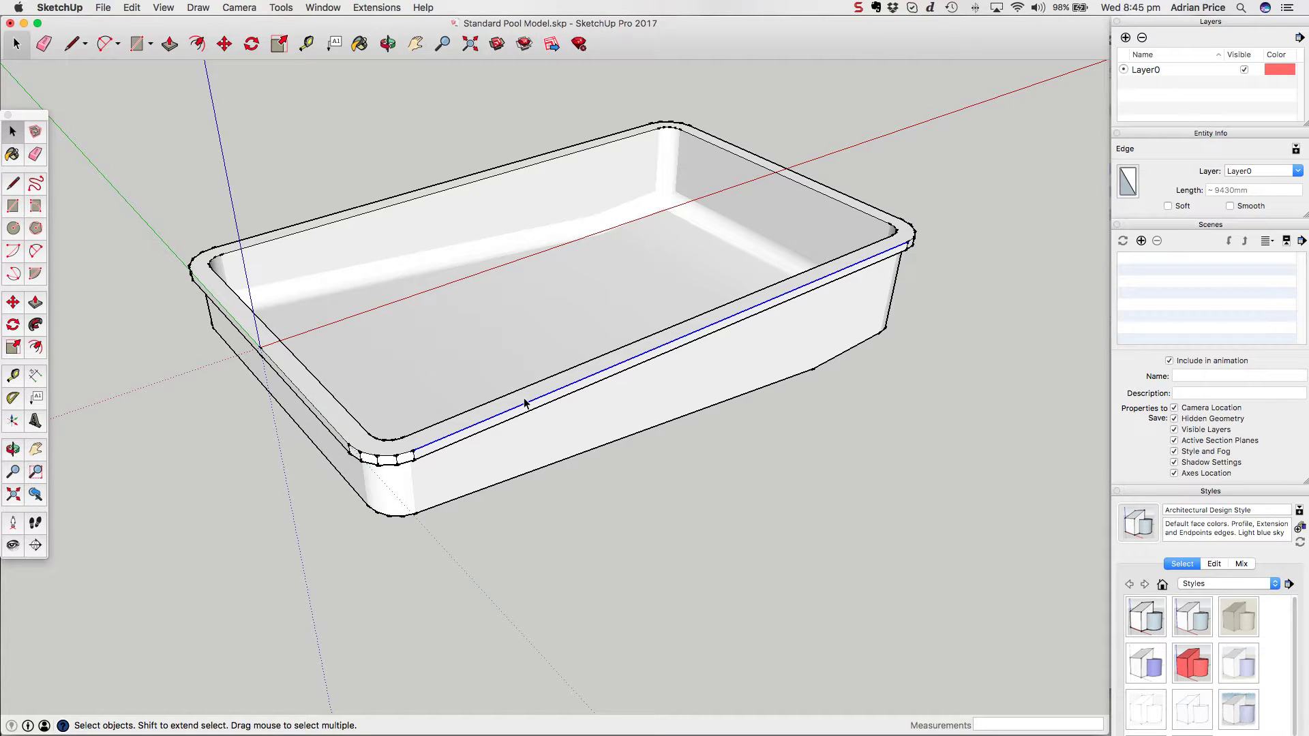
pyautogui.click(369, 400)
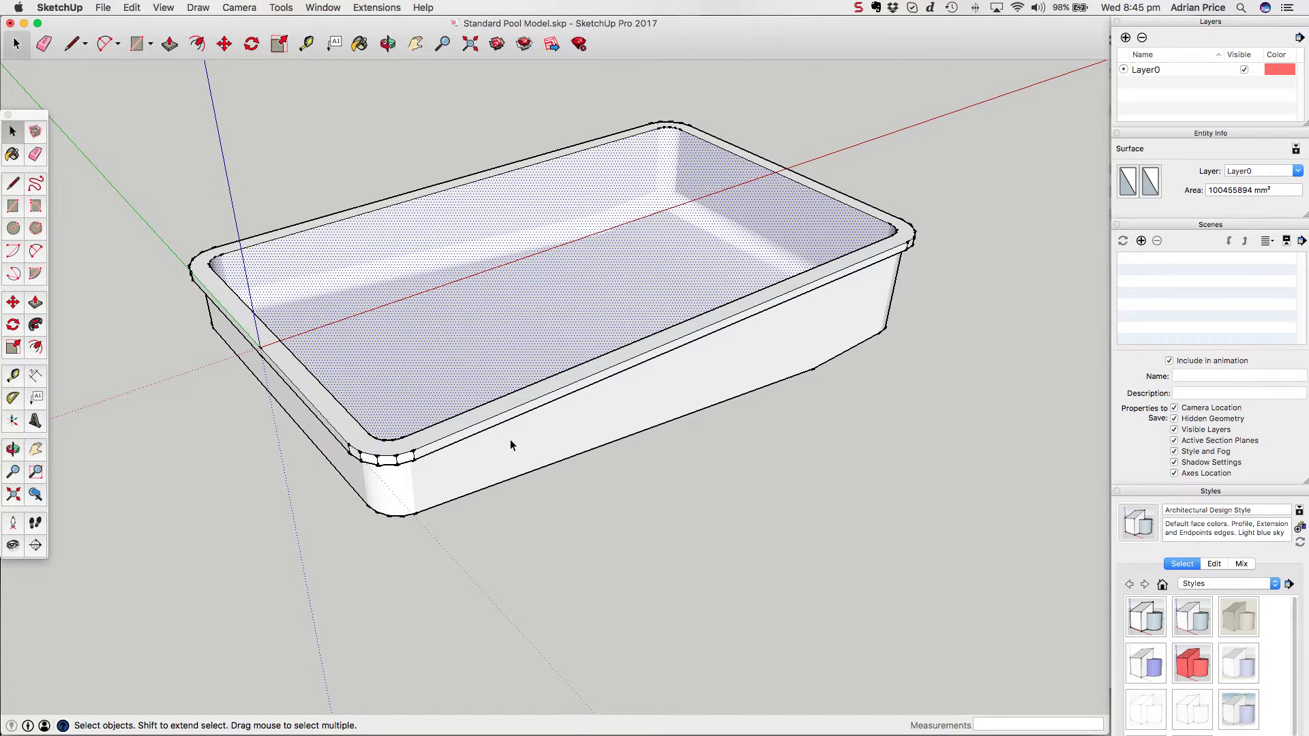
pyautogui.doubleClick(465, 417)
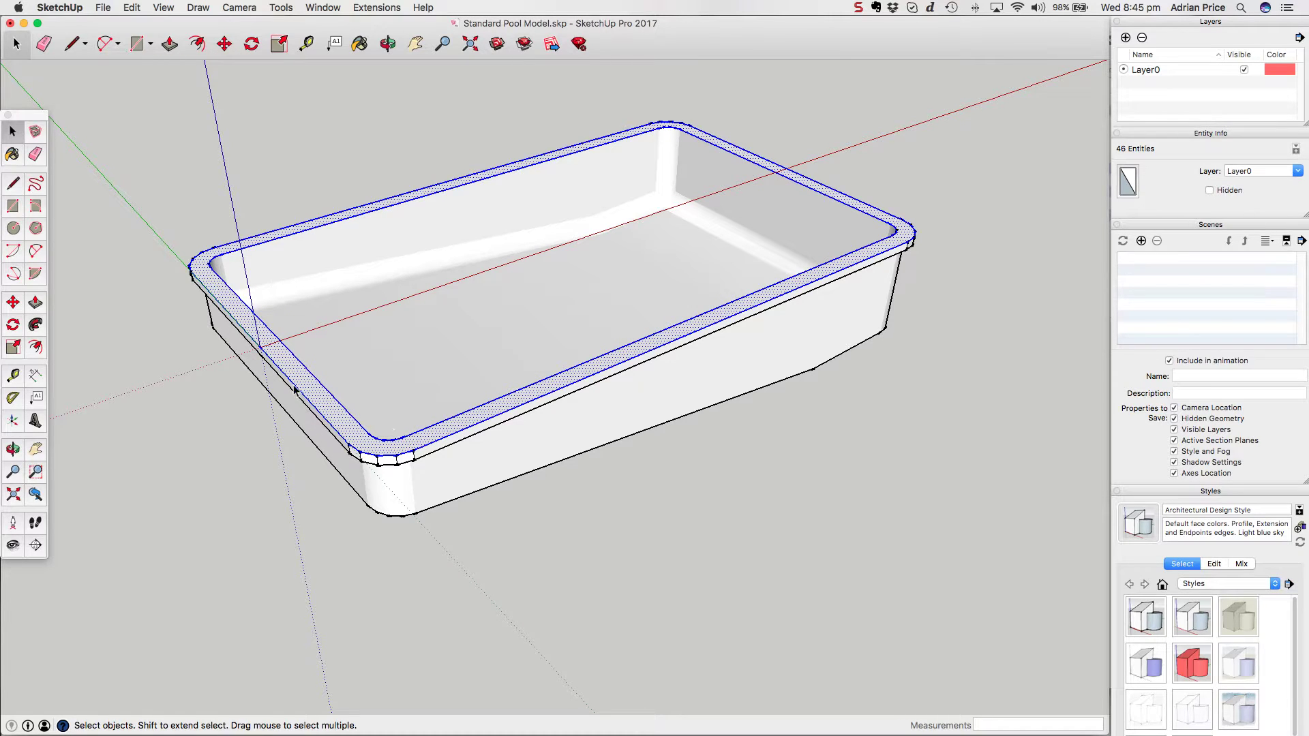
pyautogui.scroll(3, 244, 326)
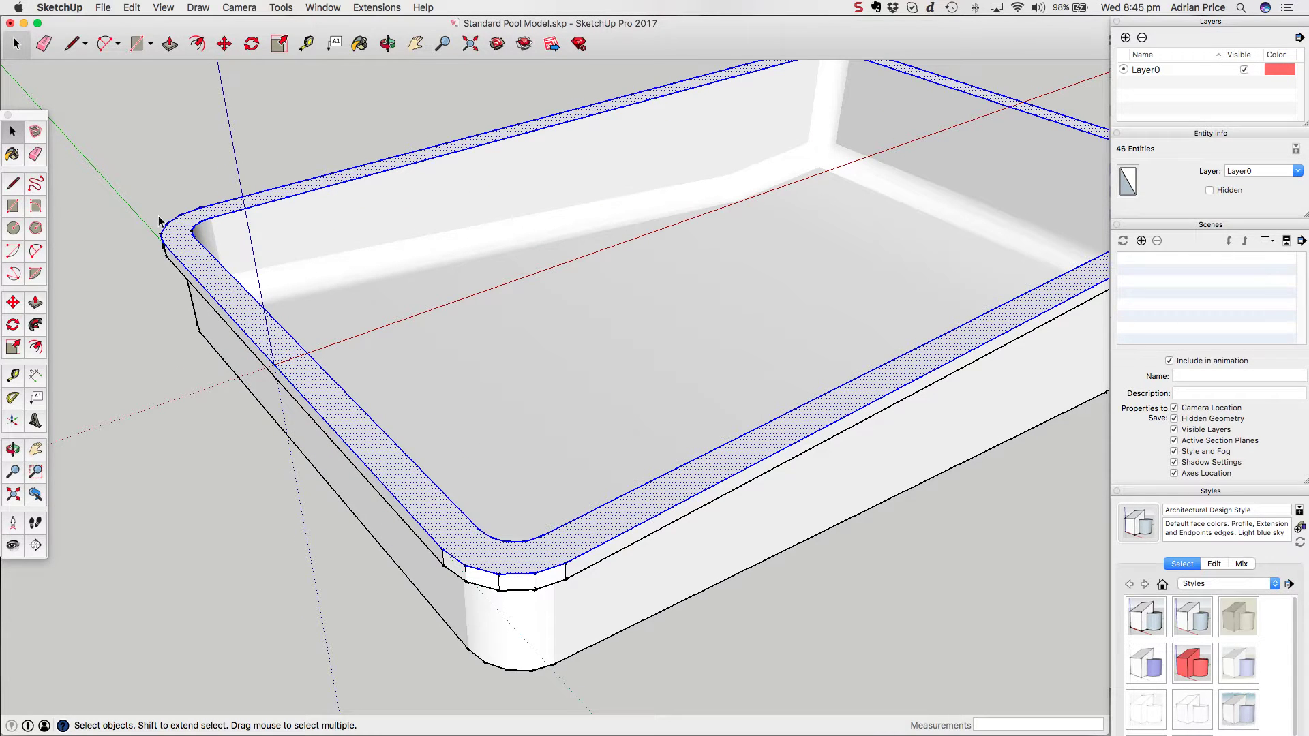
pyautogui.scroll(-5, 445, 256)
# Soften all connected pool edges with a 25-degree angle between normals, with Smooth Normals and Soften coplanar enabled
pyautogui.tripleClick(523, 336)
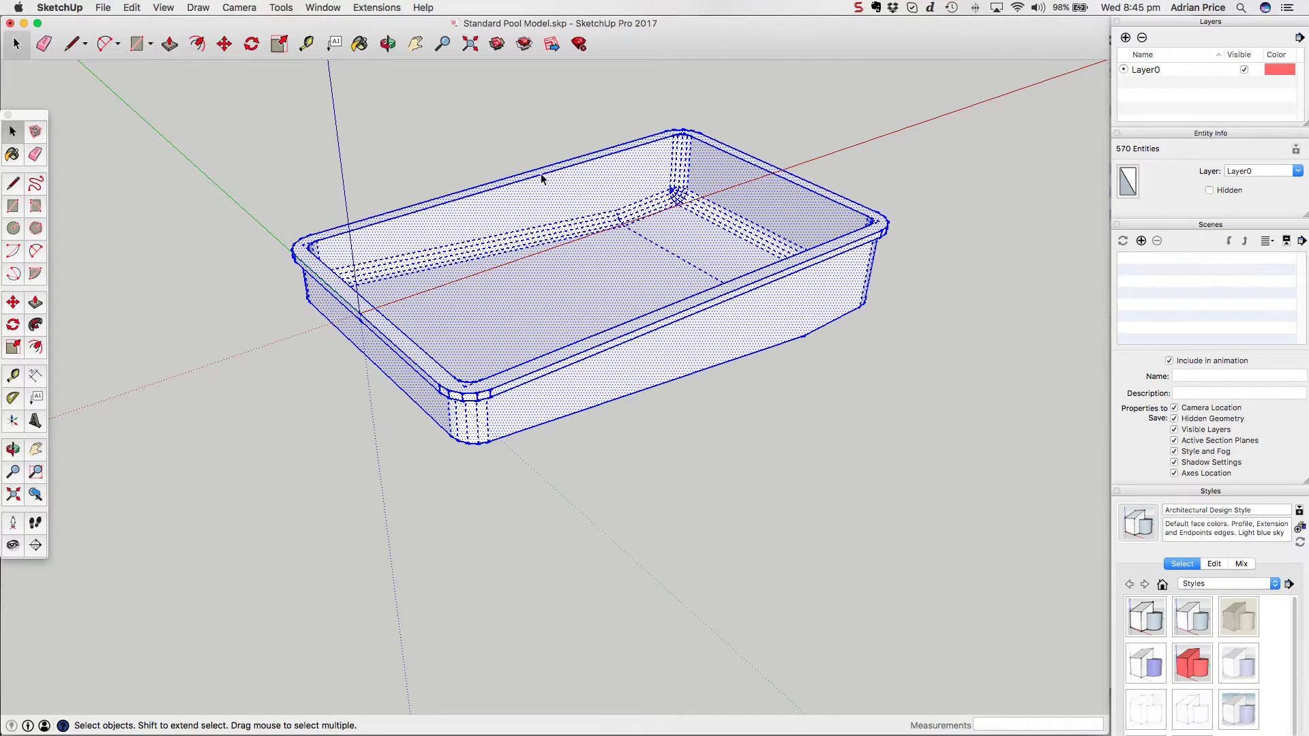
pyautogui.scroll(2, 533, 134)
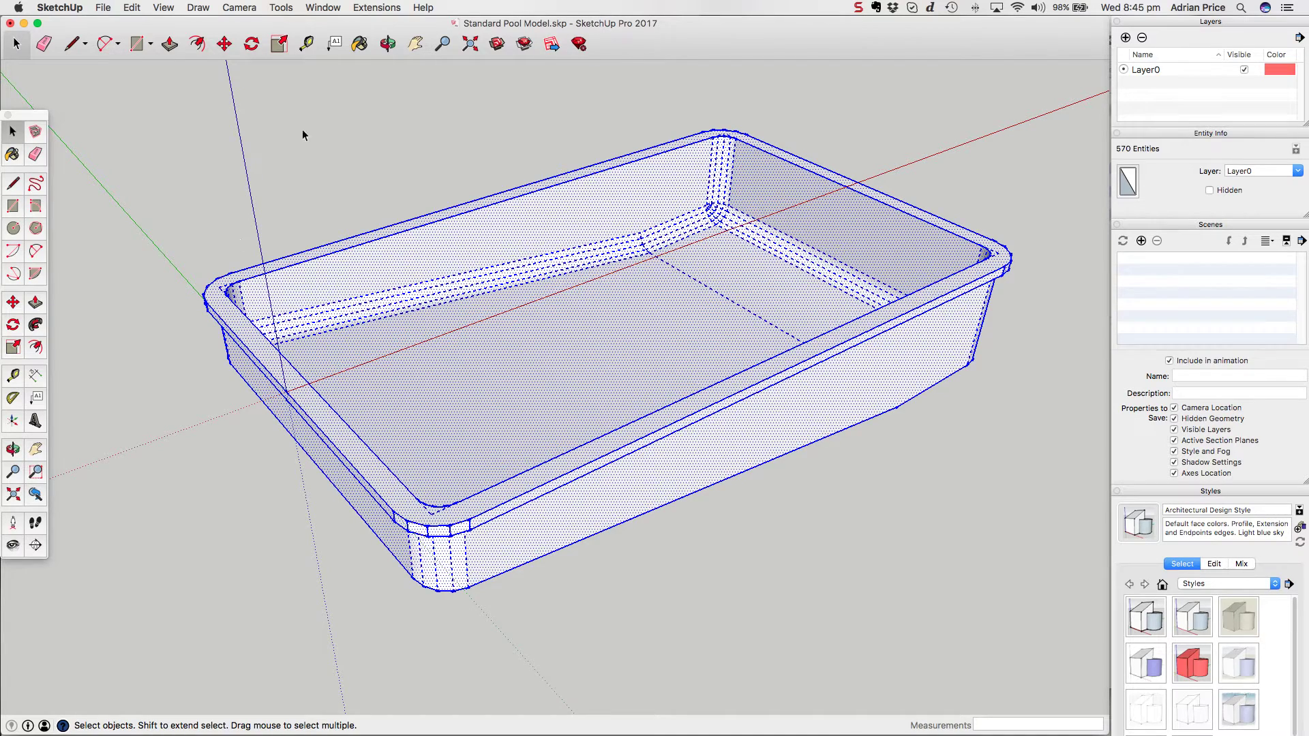
pyautogui.rightClick(511, 407)
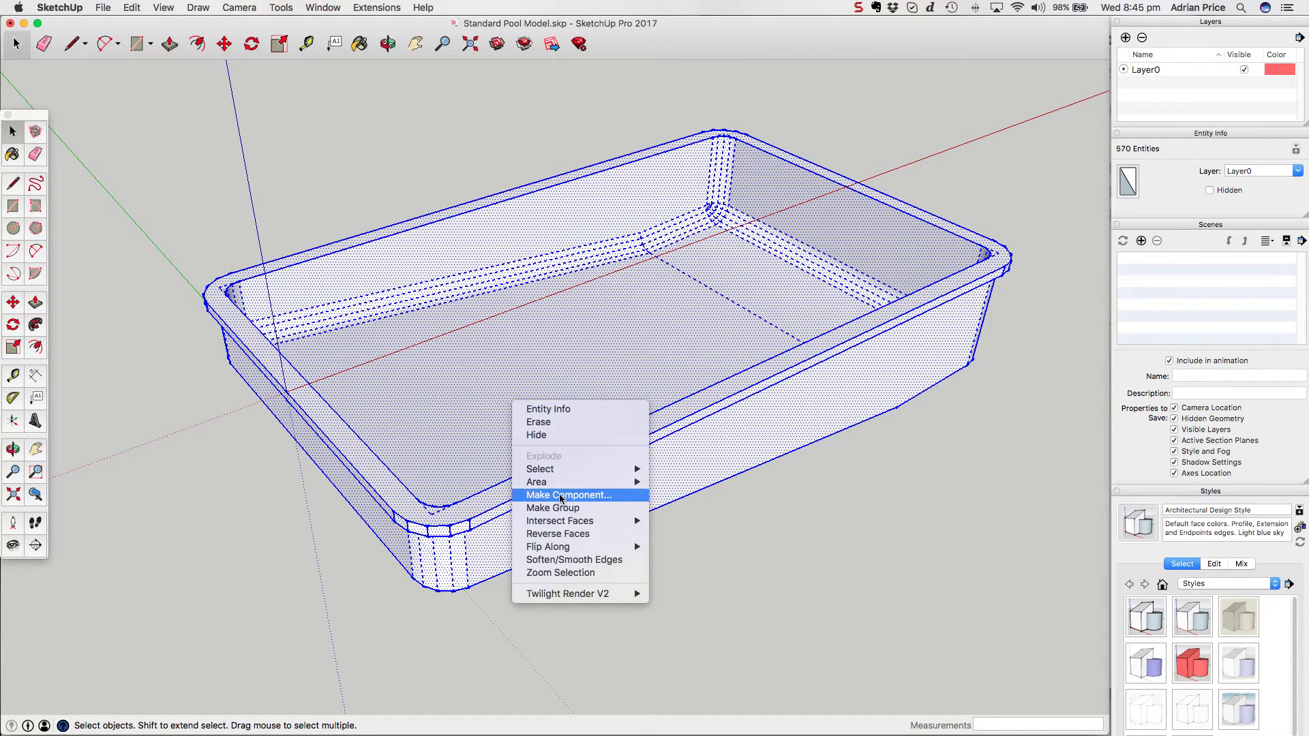
pyautogui.click(573, 562)
pyautogui.click(312, 89)
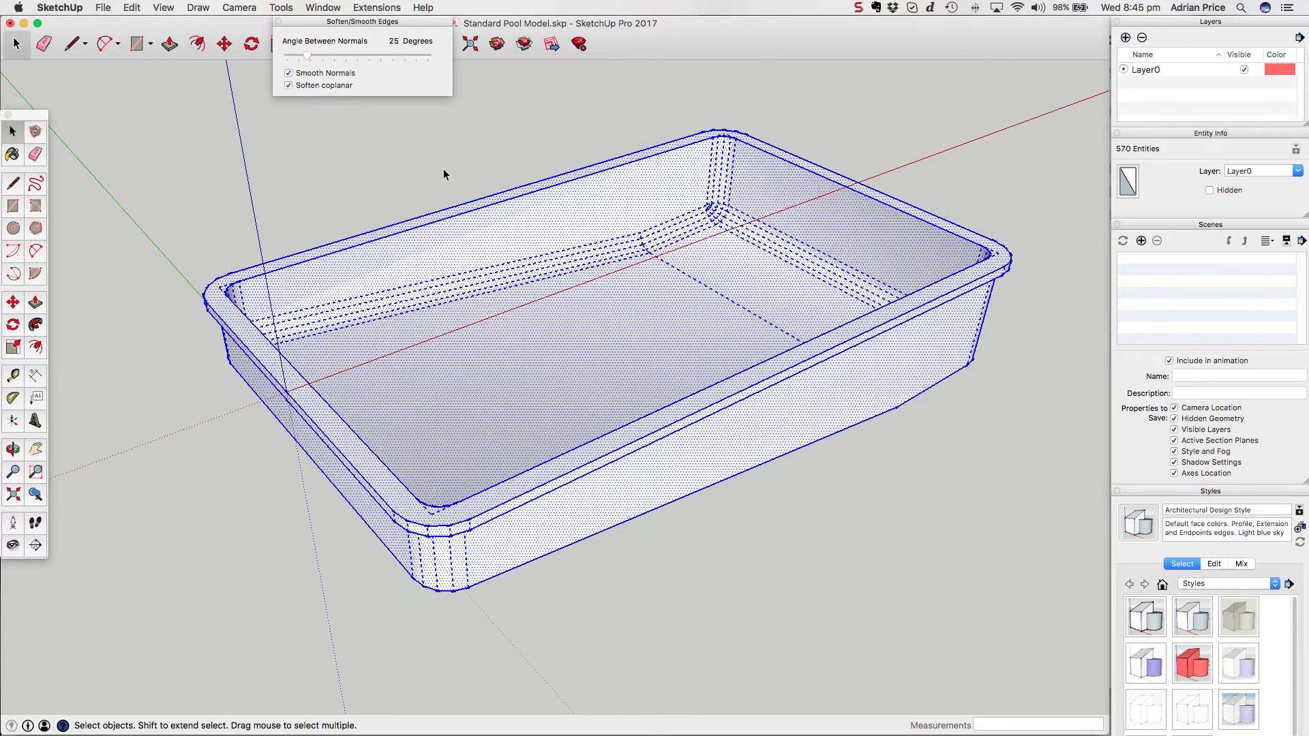
pyautogui.click(443, 169)
pyautogui.click(278, 21)
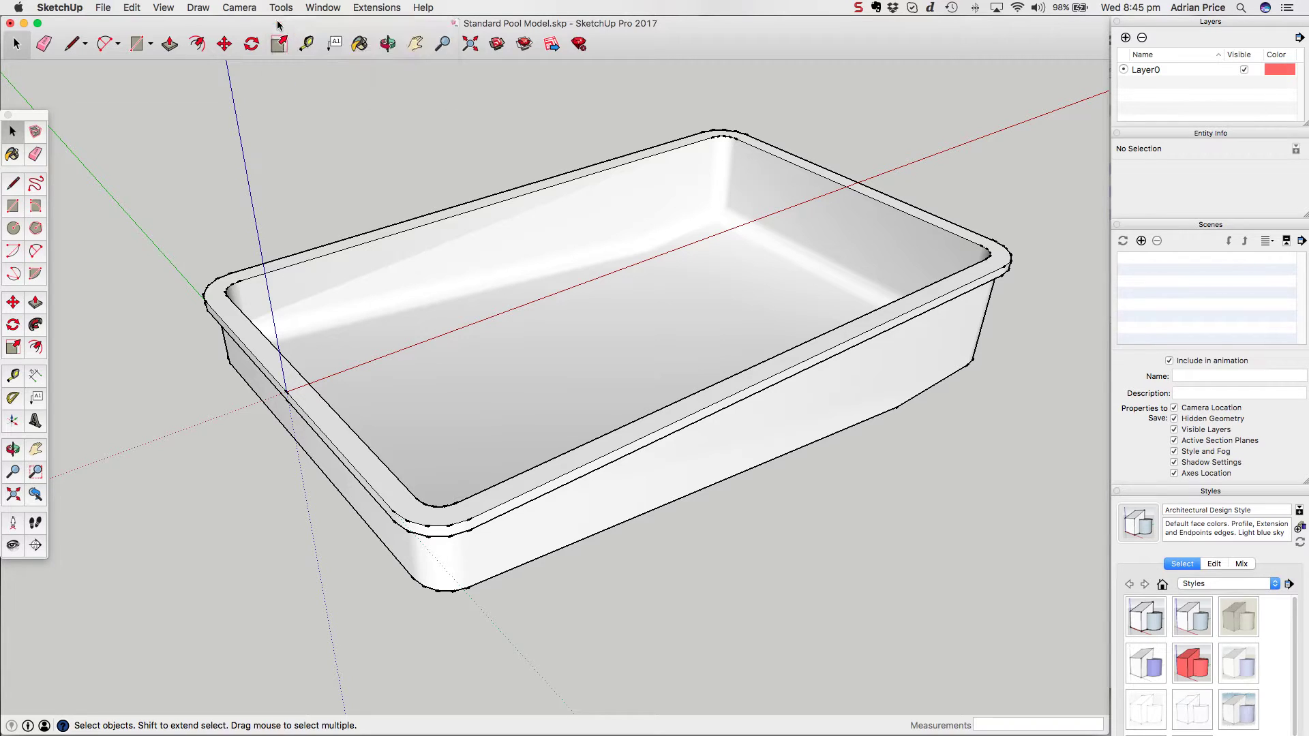
# Examine the smoothed pool shell and its rim from several angles
pyautogui.scroll(3, 448, 480)
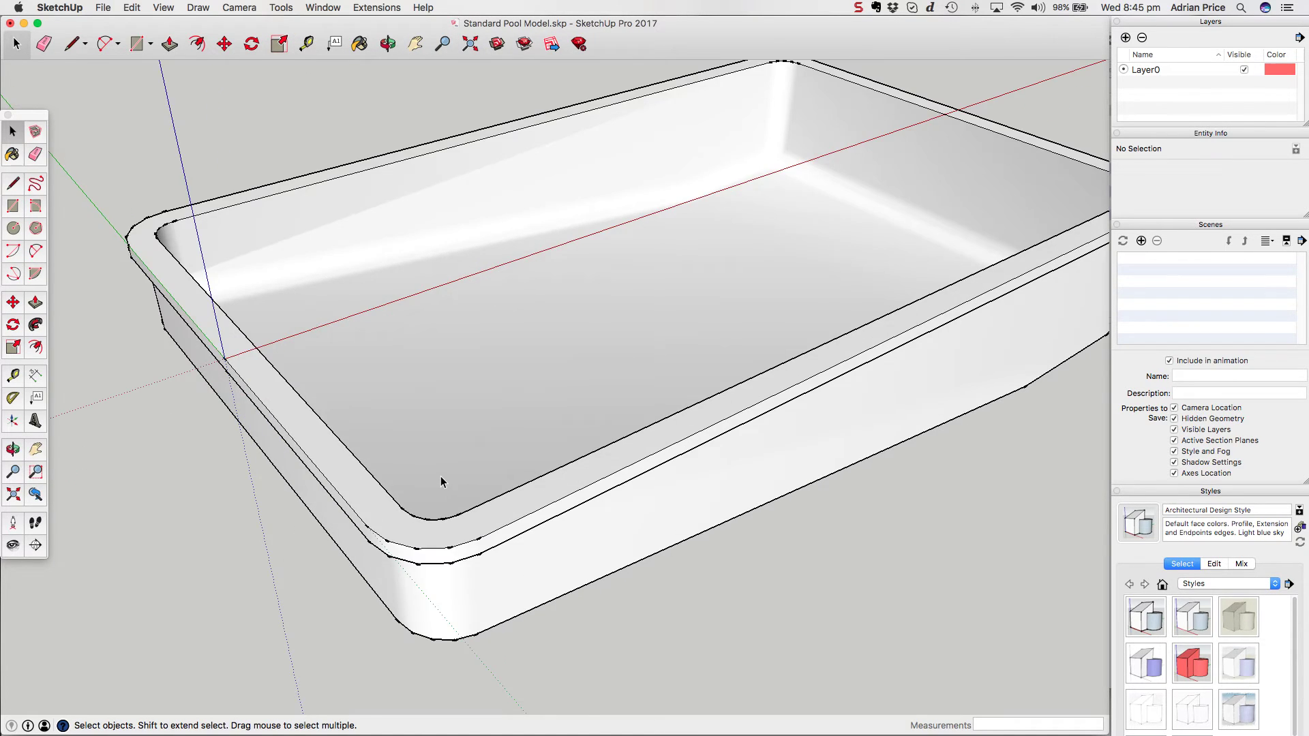
pyautogui.scroll(-3, 440, 476)
pyautogui.press('o')
pyautogui.moveTo(485, 541); pyautogui.dragTo(672, 447)
pyautogui.moveTo(431, 387); pyautogui.dragTo(838, 285)
pyautogui.moveTo(599, 336); pyautogui.dragTo(353, 374)
pyautogui.moveTo(460, 427); pyautogui.dragTo(492, 332)
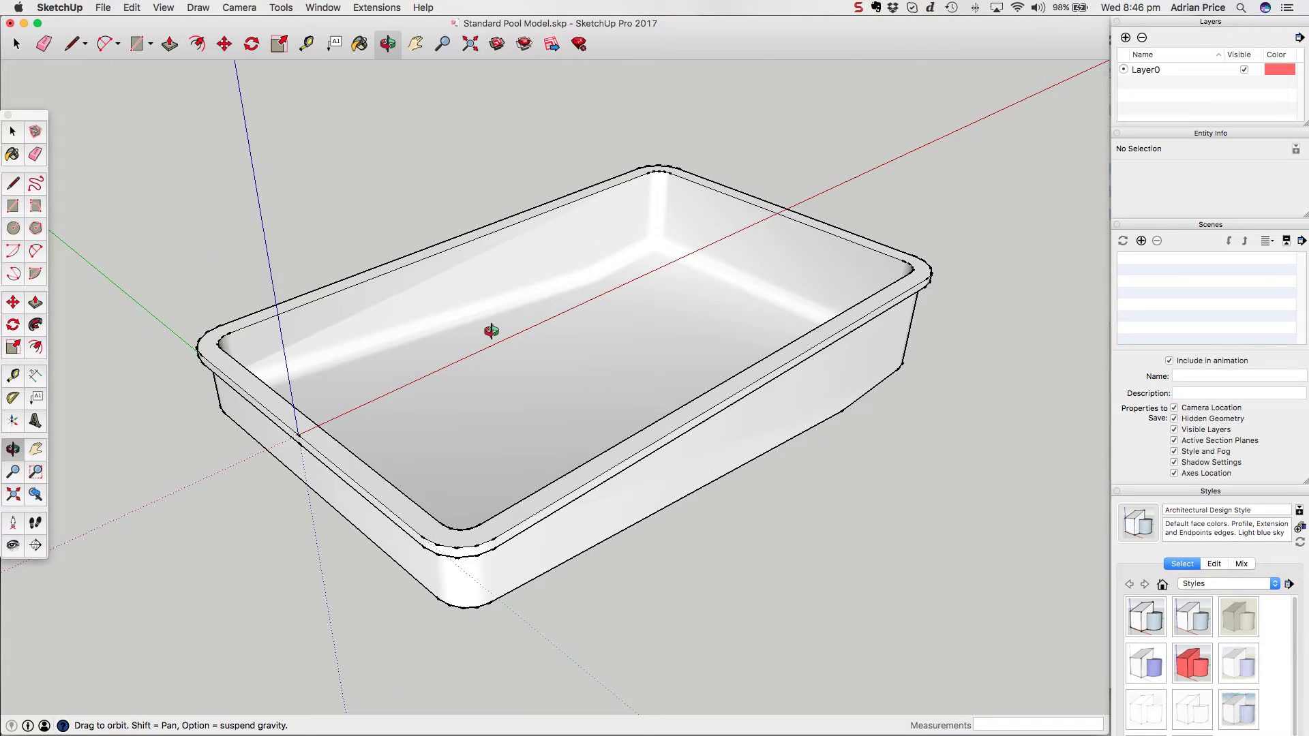